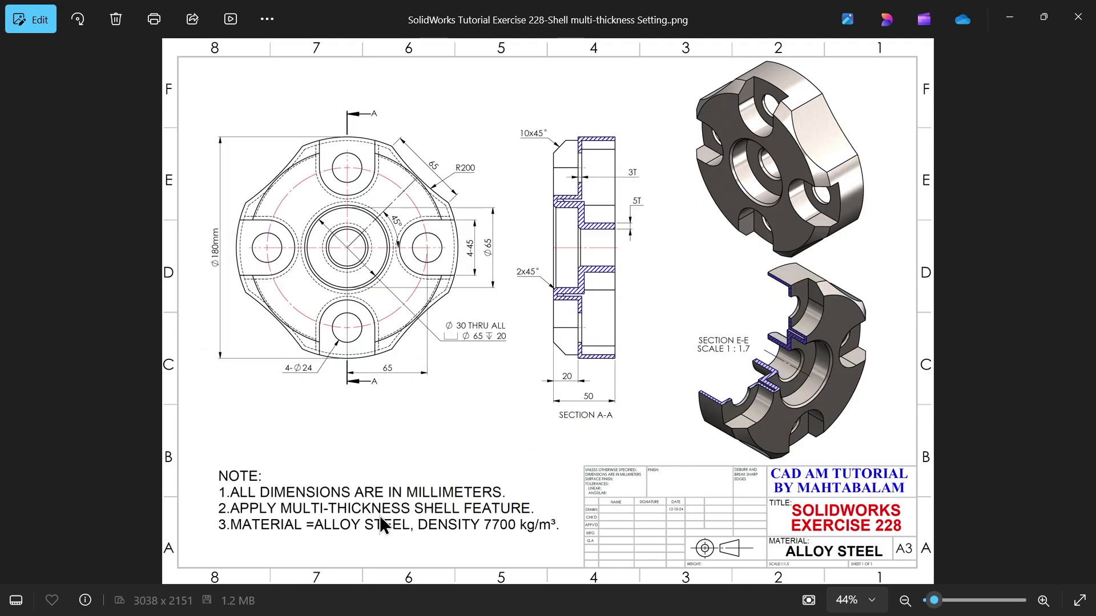
Pan and zoom around the reference drawing to read the front and section view details.
scroll(316, 528, "up", 1)
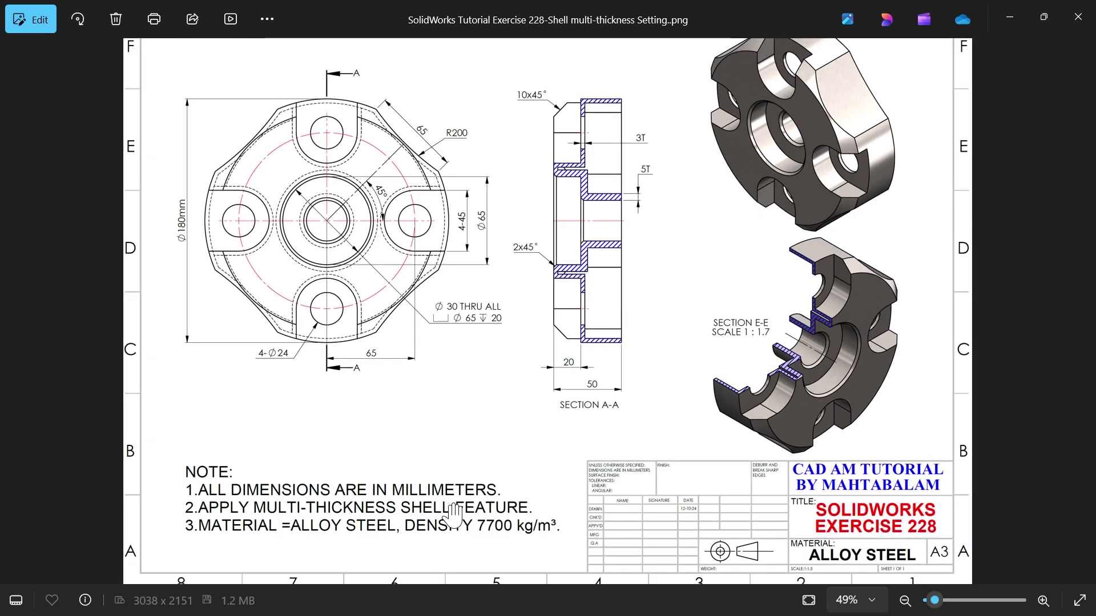
scroll(317, 233, "up", 2)
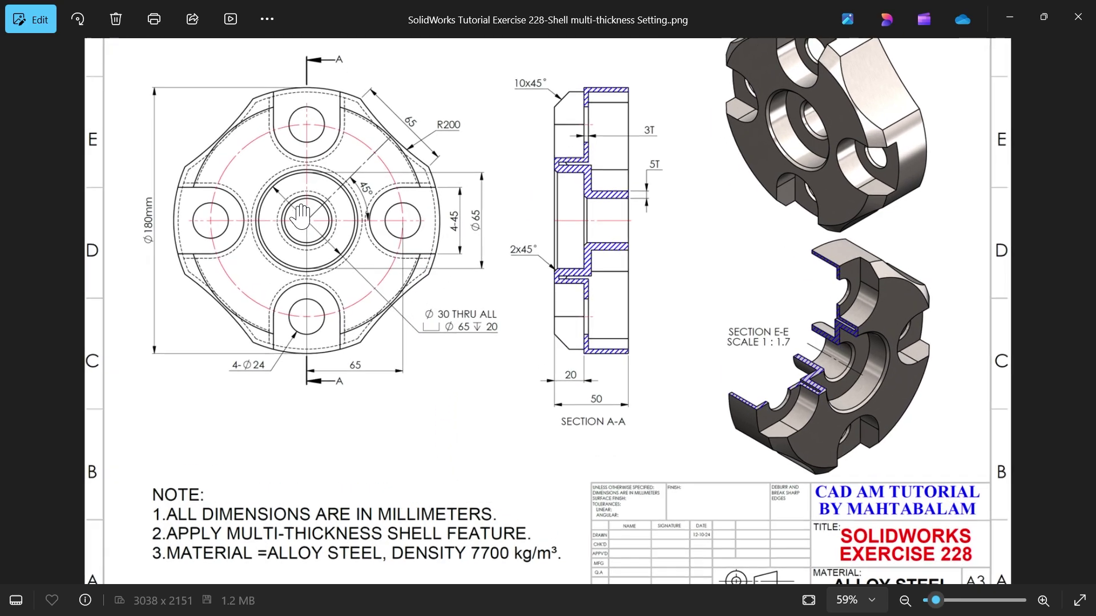
scroll(452, 307, "down", 2)
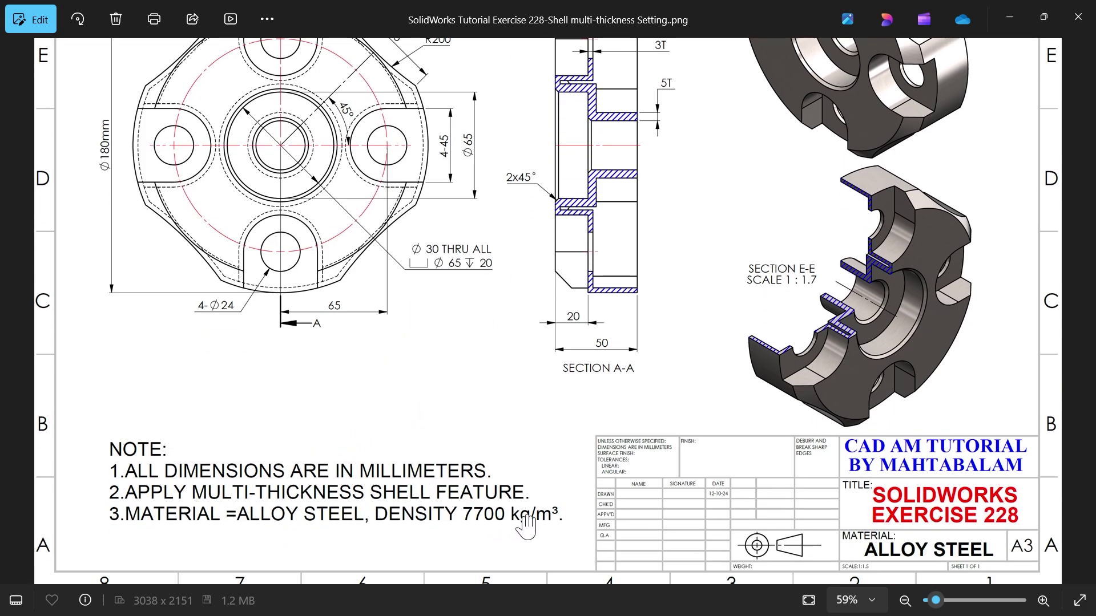
left_click_drag(475, 245, 469, 382)
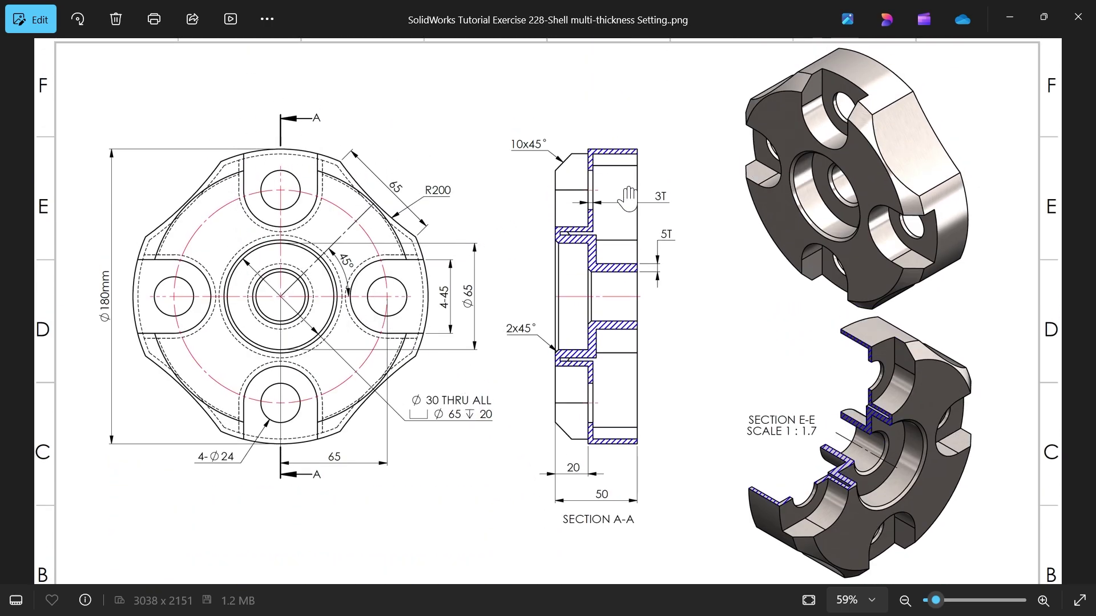
scroll(420, 378, "up", 2)
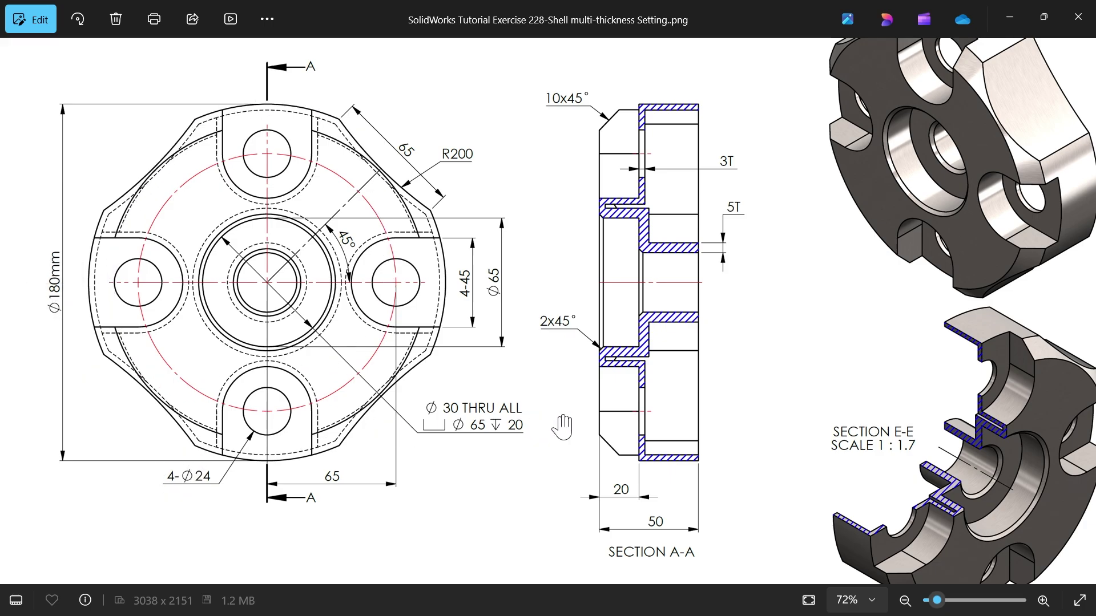
left_click_drag(745, 430, 750, 392)
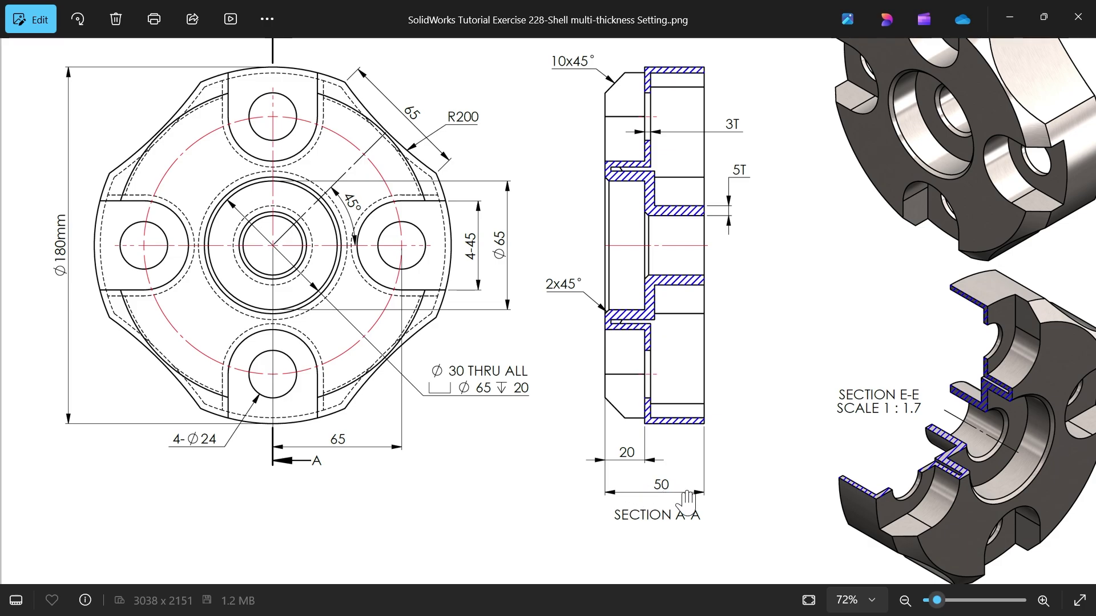
left_click_drag(451, 419, 462, 473)
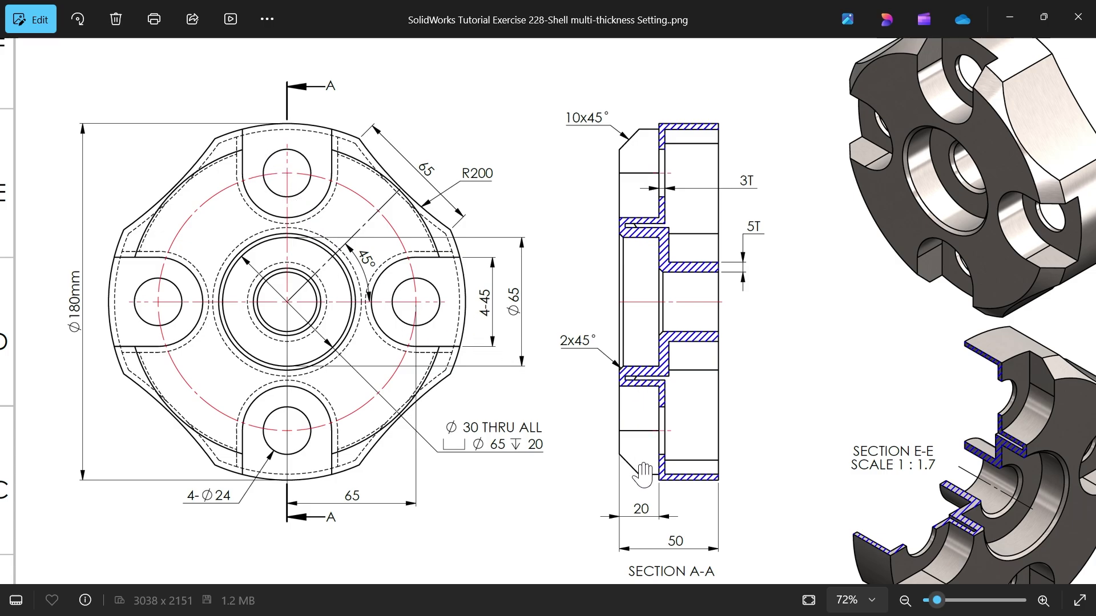
scroll(643, 474, "up", 3)
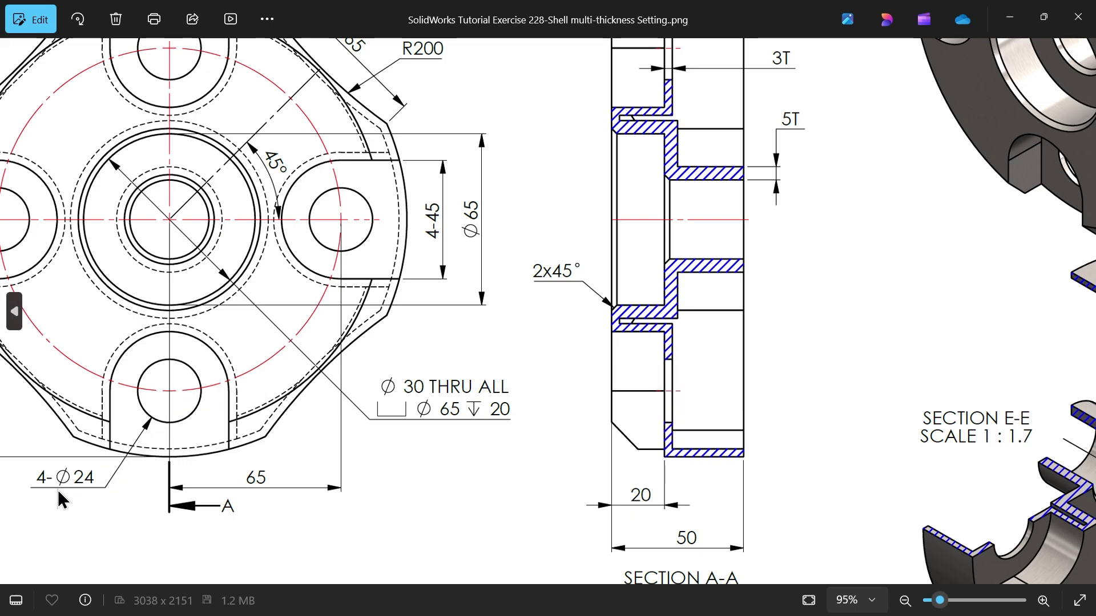
left_click_drag(406, 349, 467, 400)
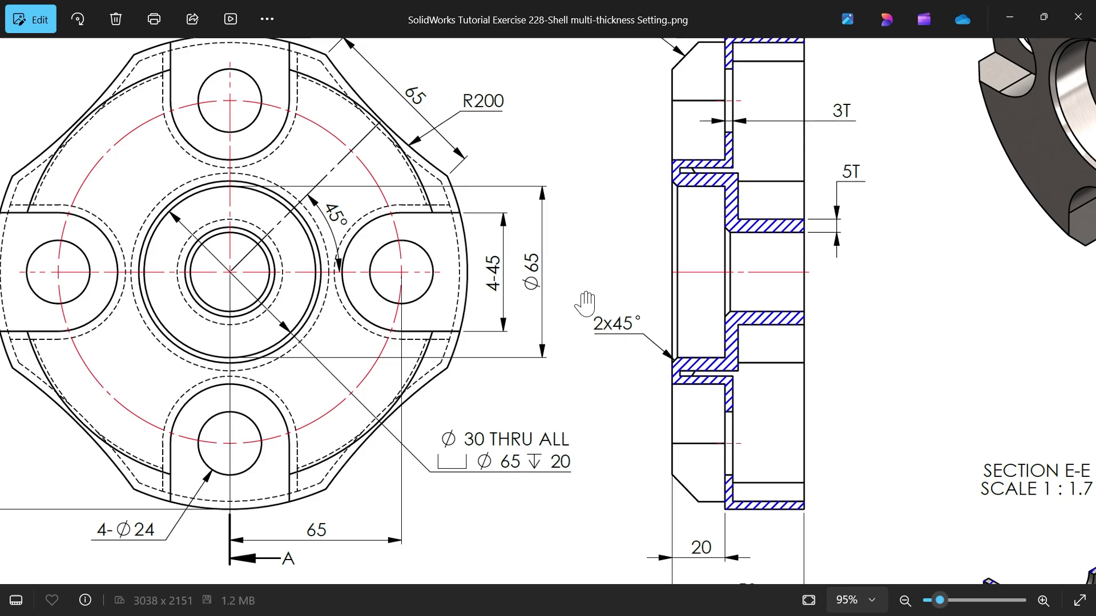
scroll(580, 306, "down", 1)
left_click_drag(683, 245, 647, 295)
scroll(631, 296, "up", 1)
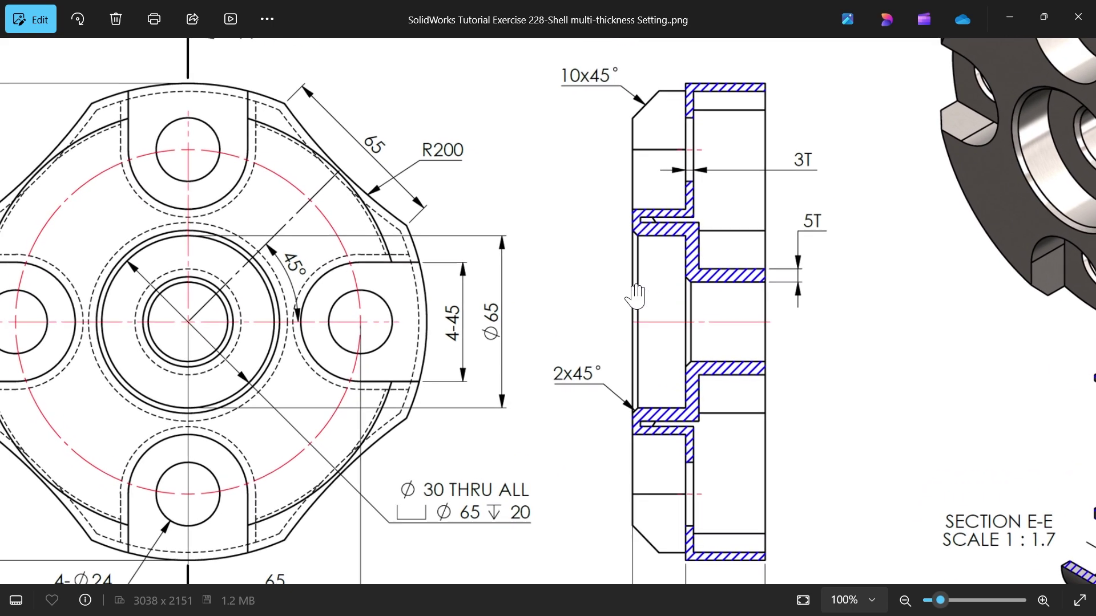
scroll(632, 296, "up", 1)
scroll(724, 206, "up", 1)
scroll(742, 194, "up", 2)
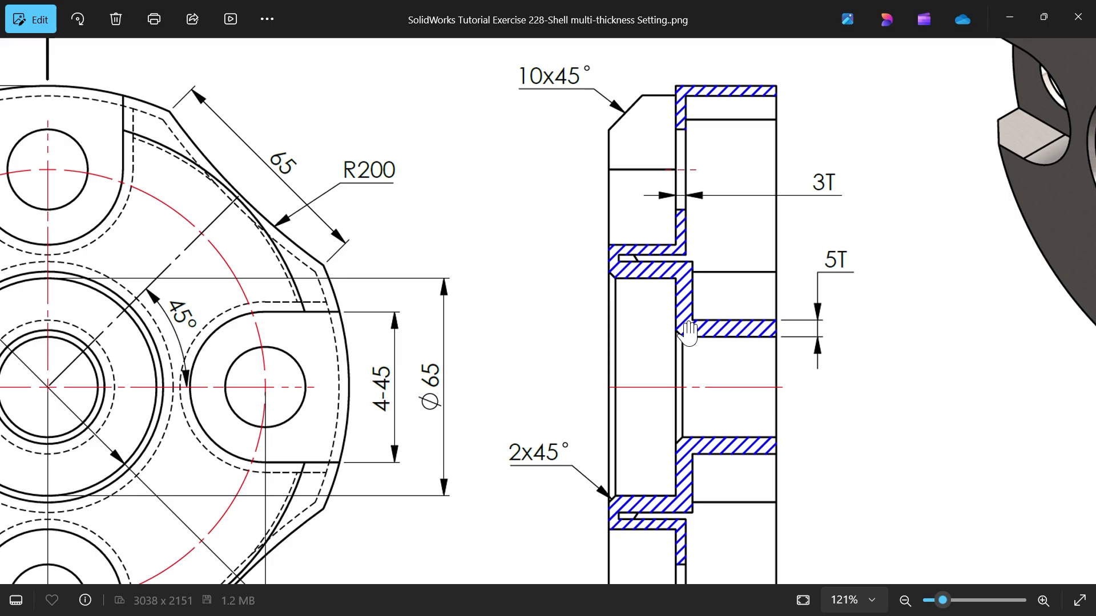
left_click_drag(694, 340, 703, 267)
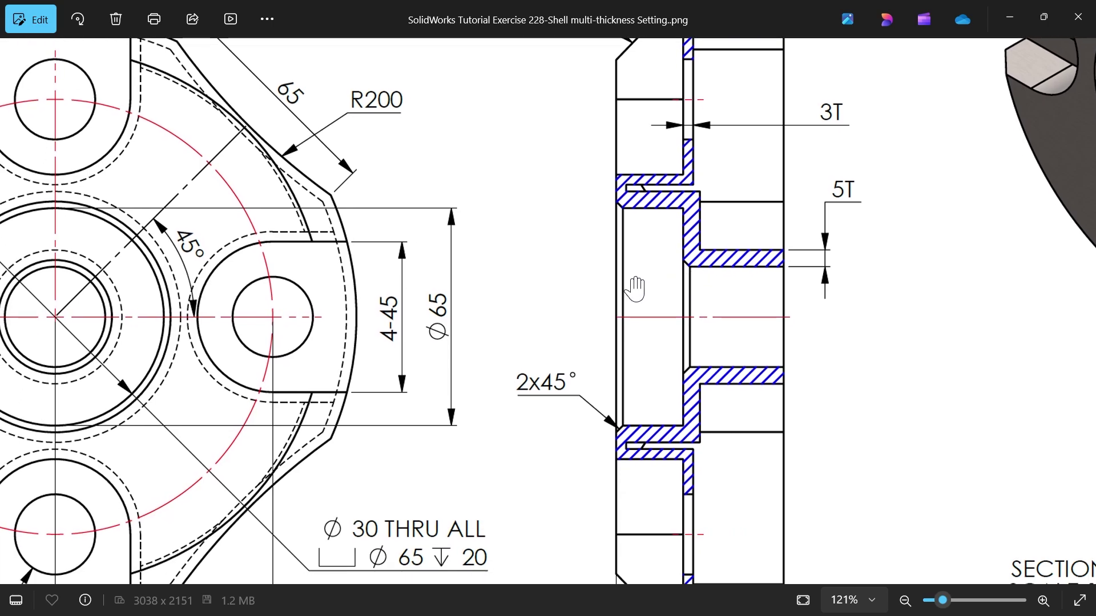
scroll(635, 288, "down", 1)
scroll(635, 288, "down", 3)
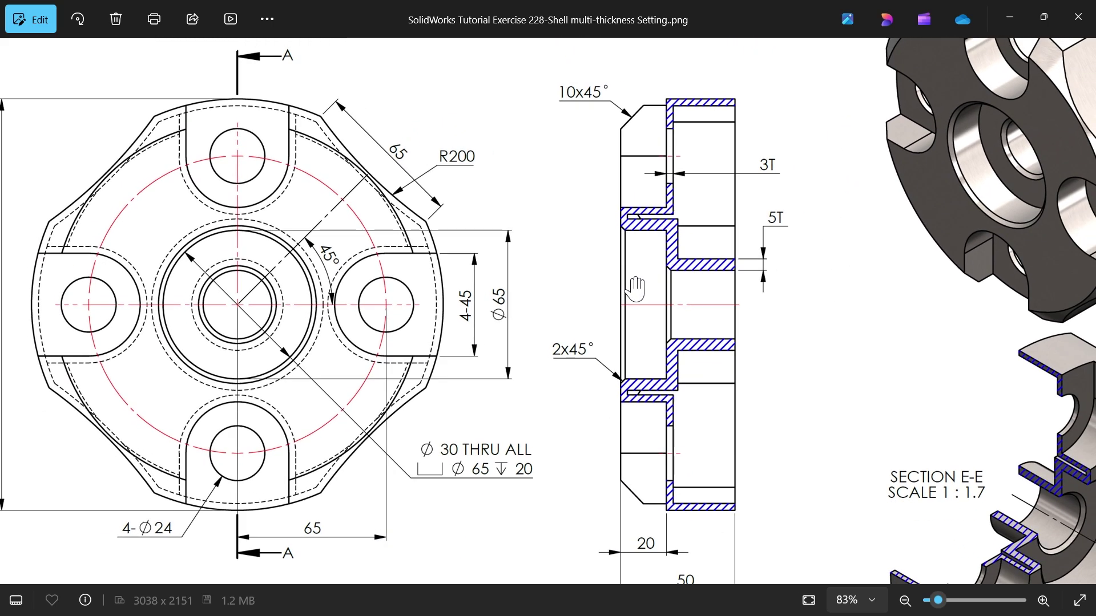
scroll(635, 288, "down", 1)
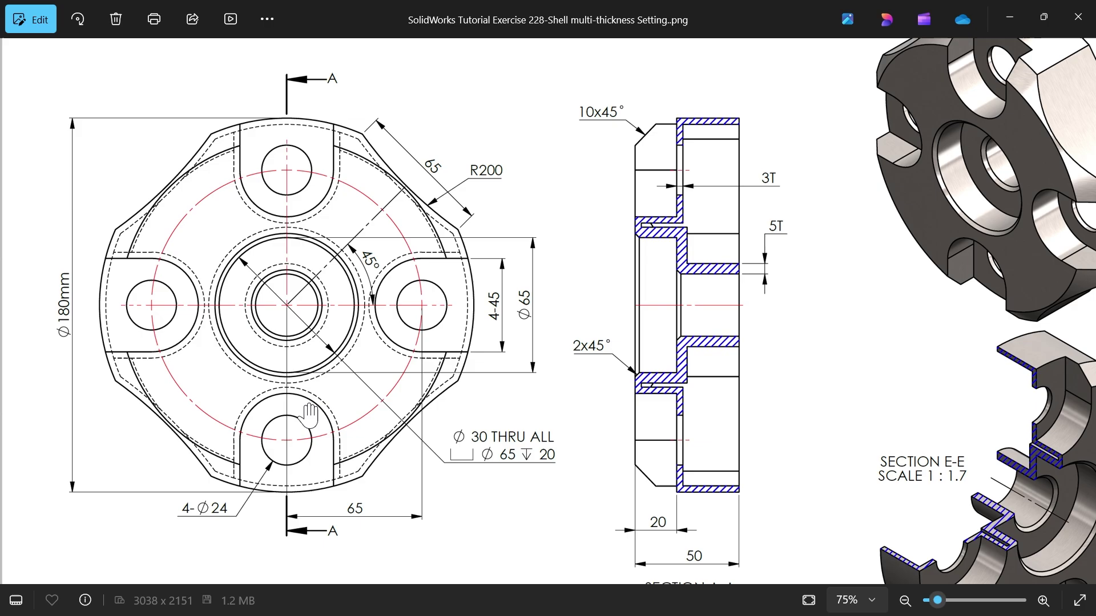
scroll(528, 323, "up", 2)
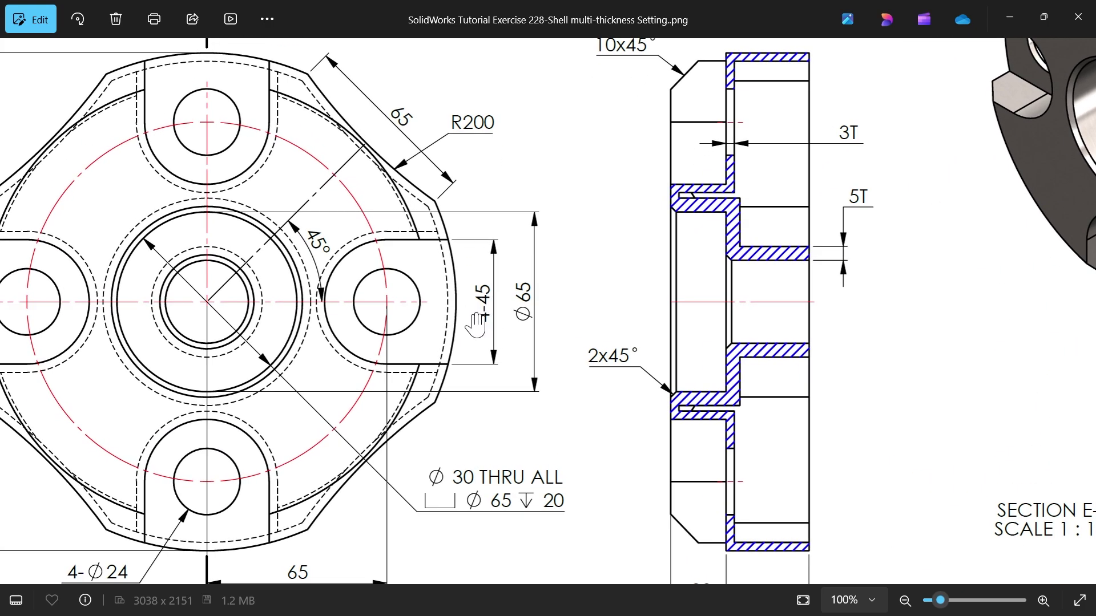
left_click_drag(403, 315, 494, 223)
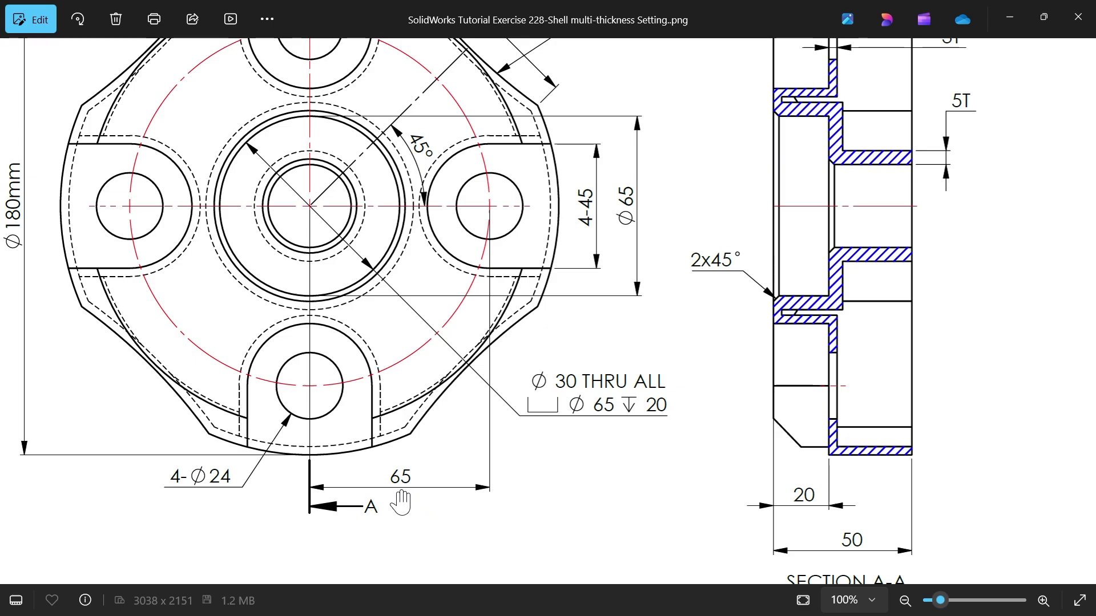
left_click_drag(431, 387, 443, 475)
left_click_drag(489, 260, 529, 278)
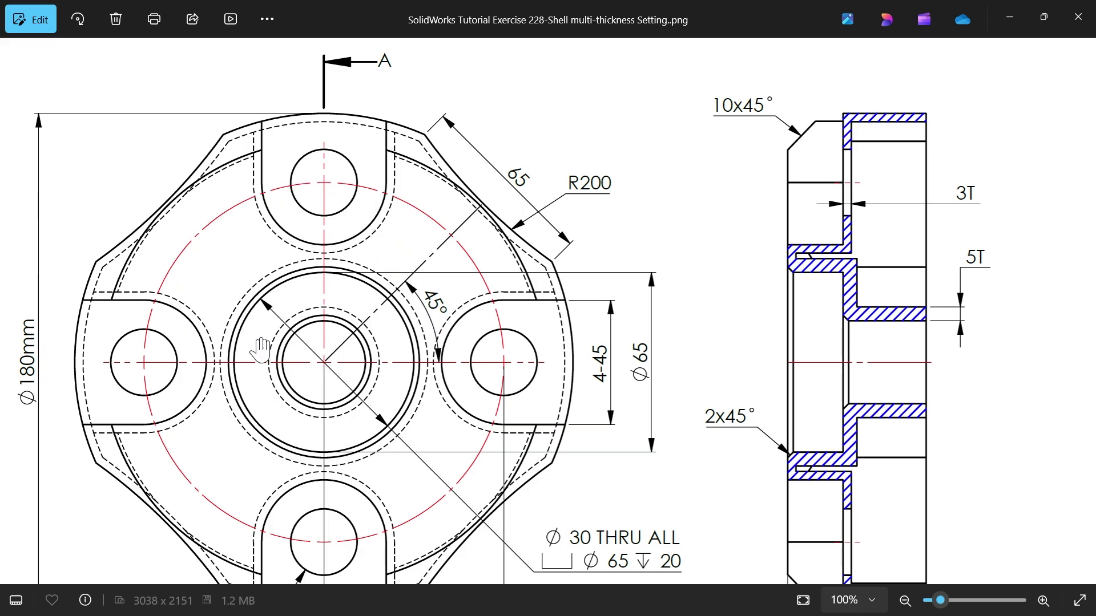
scroll(262, 349, "down", 5)
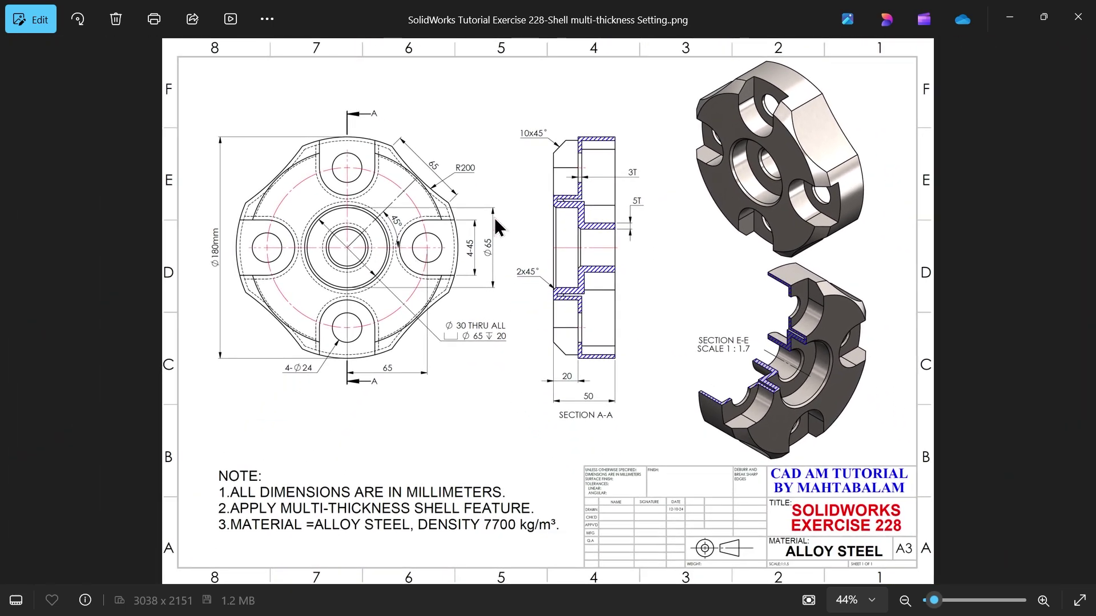
Sketch a circle centred on the origin on the Front Plane.
left_click(1011, 21)
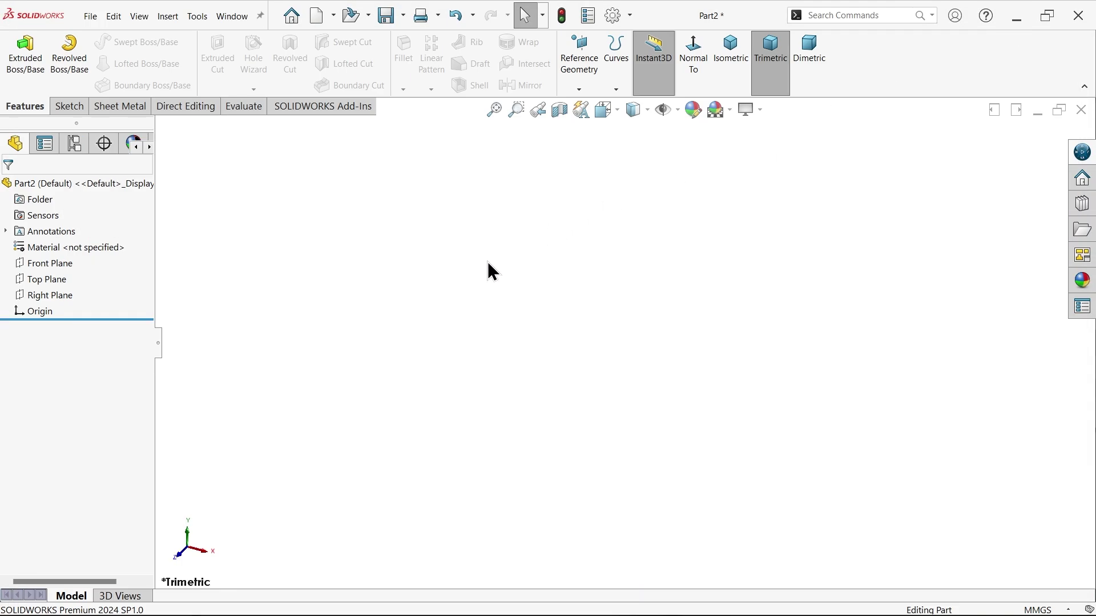
left_click(64, 264)
left_click(72, 240)
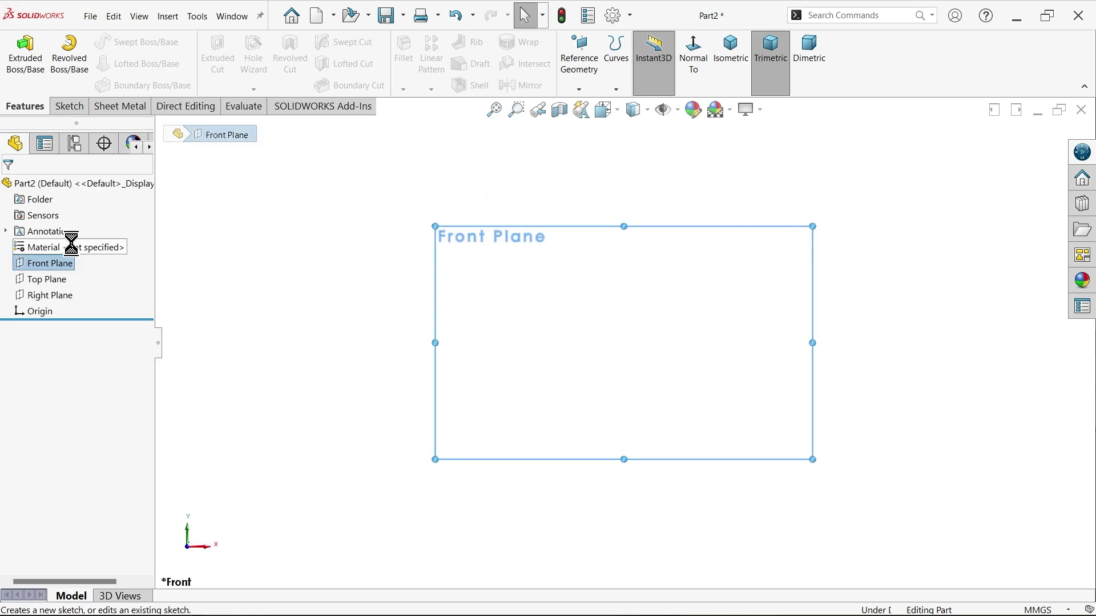
left_click(121, 43)
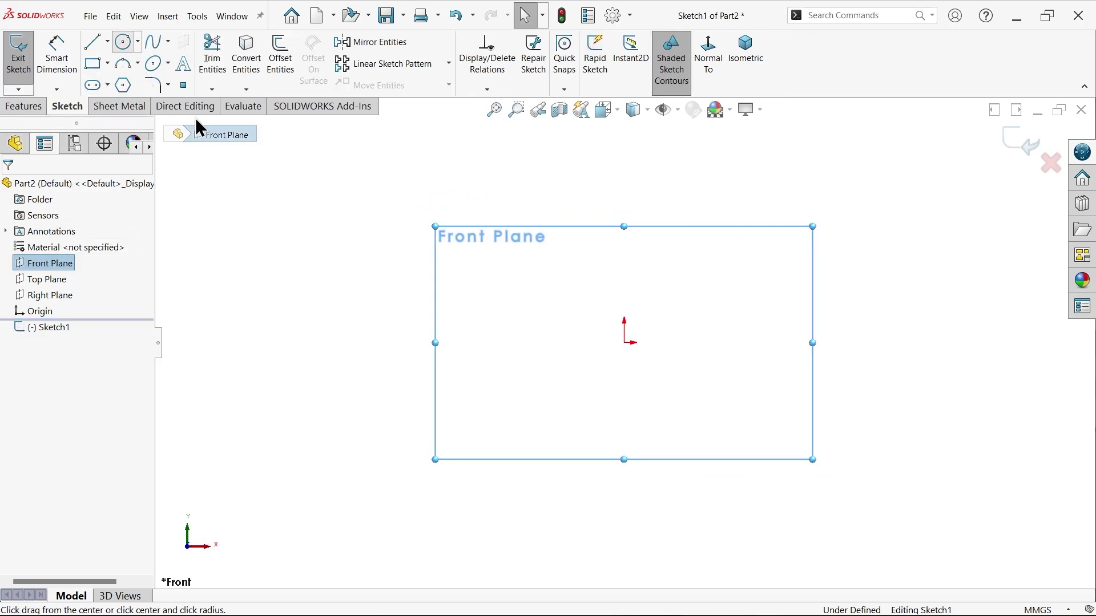
left_click(625, 343)
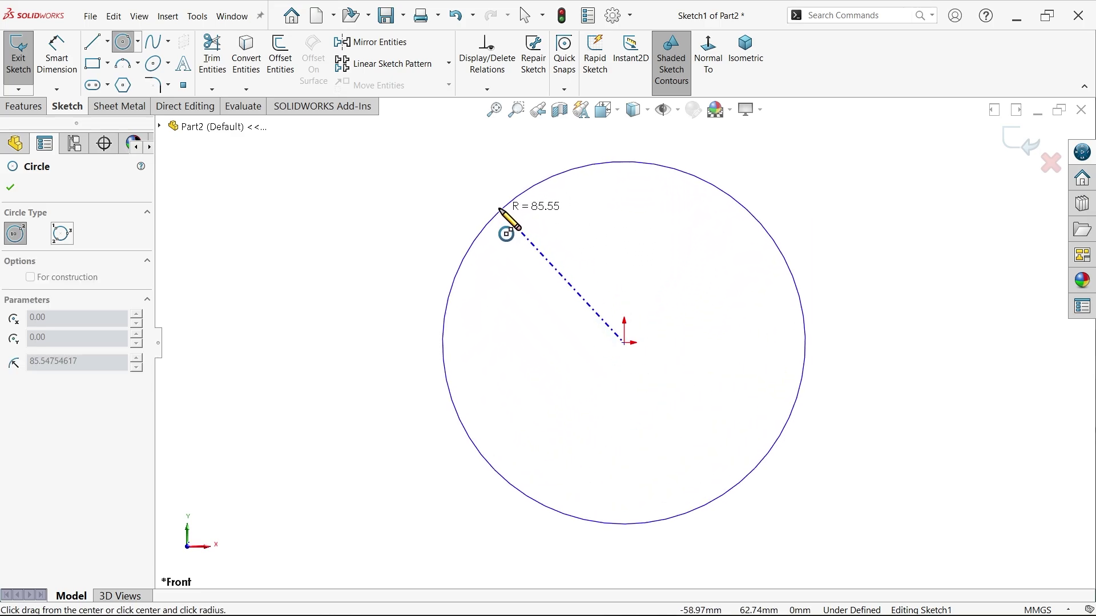
left_click(472, 186)
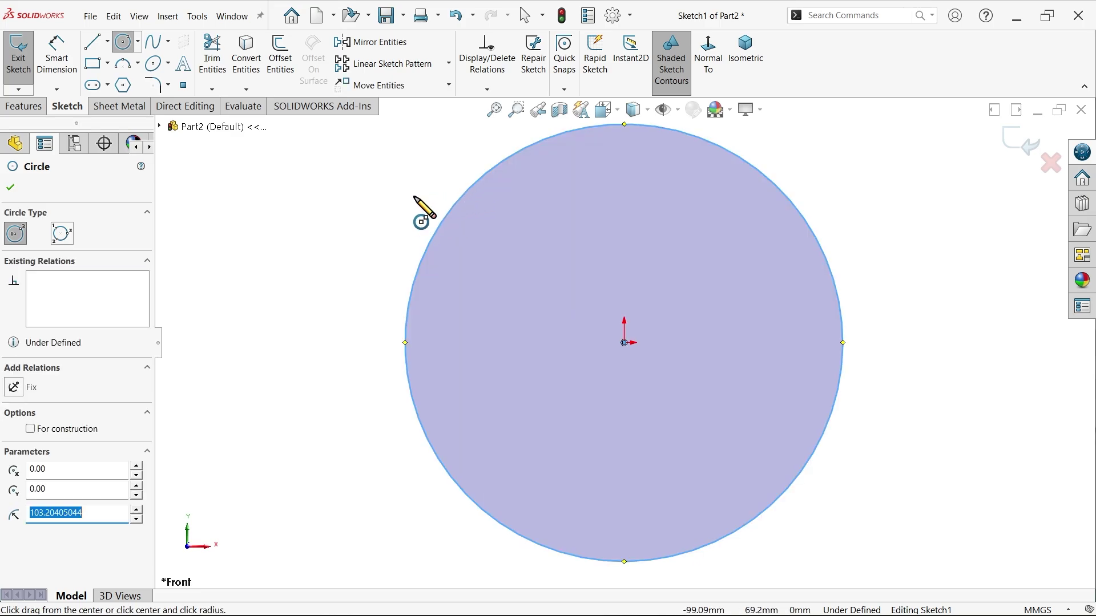
right_click(351, 196)
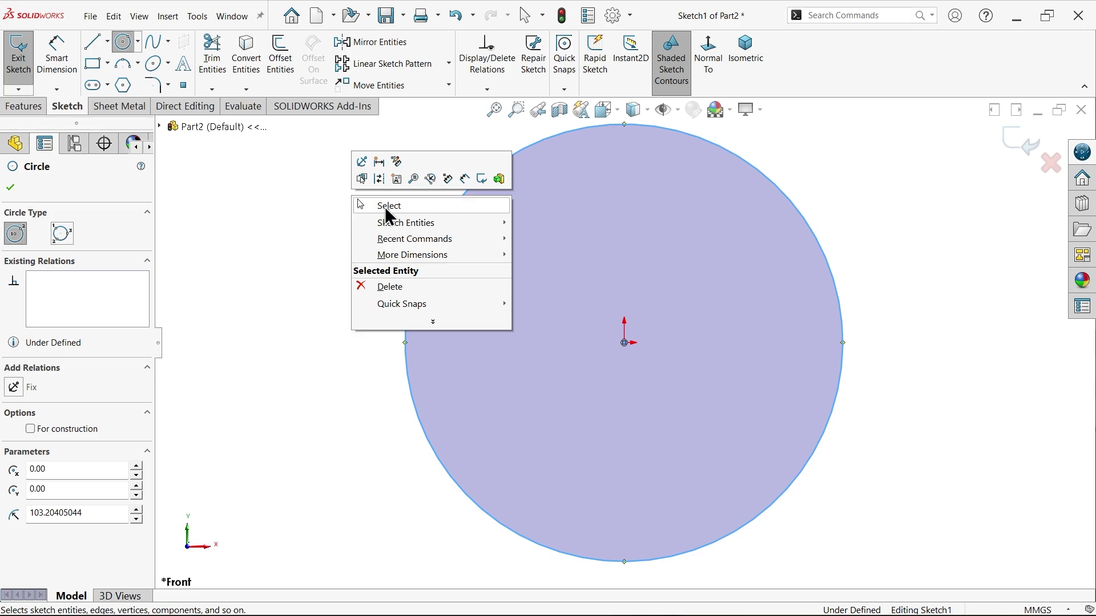
left_click(384, 207)
Dimension the circle's diameter as 180 mm.
left_click(57, 64)
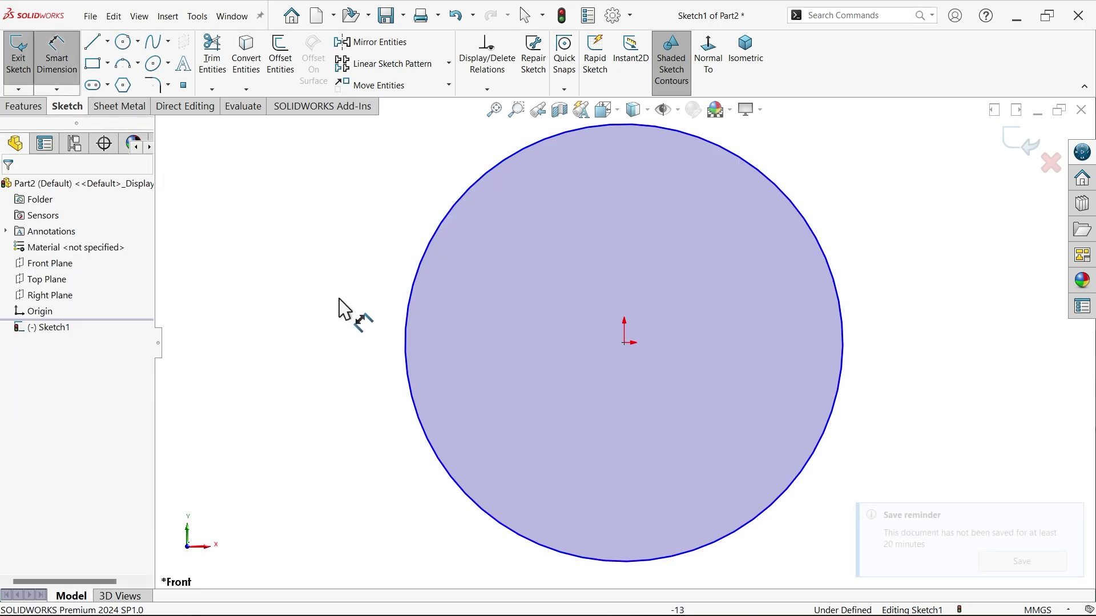
left_click(408, 349)
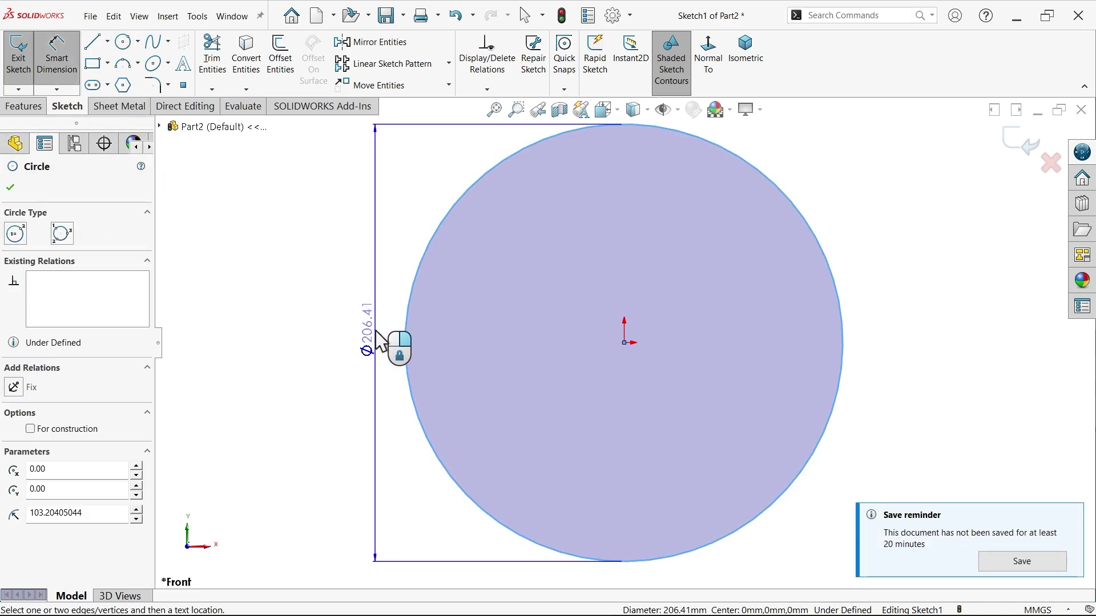
left_click(376, 331)
type("180")
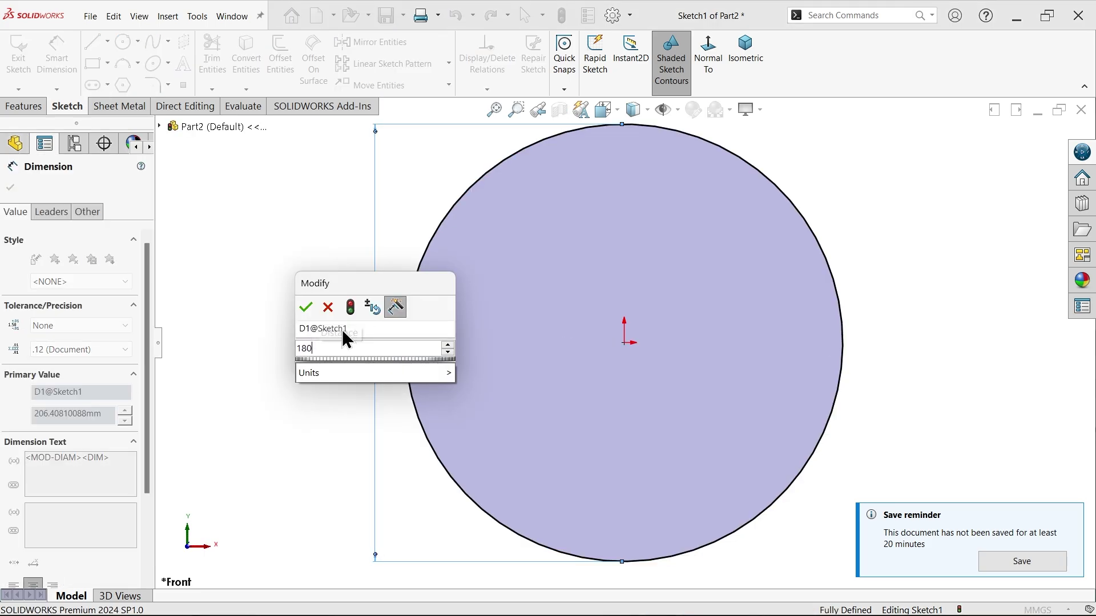
left_click(305, 307)
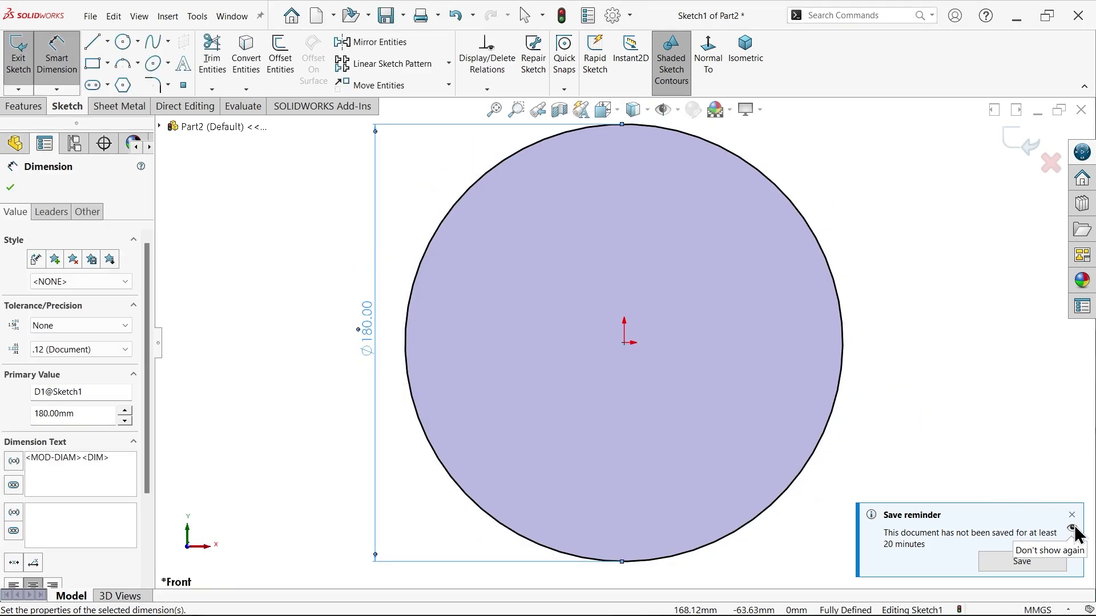
left_click(1071, 513)
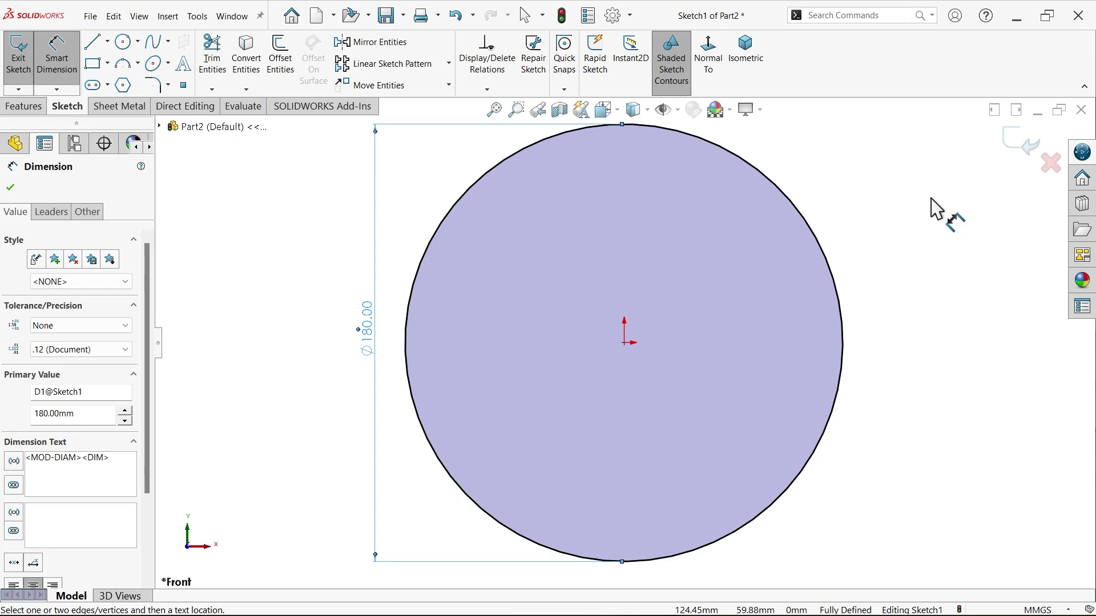
key("Escape")
Exit the sketch and extrude the circle 50 mm, Blind from the Sketch Plane.
left_click(19, 53)
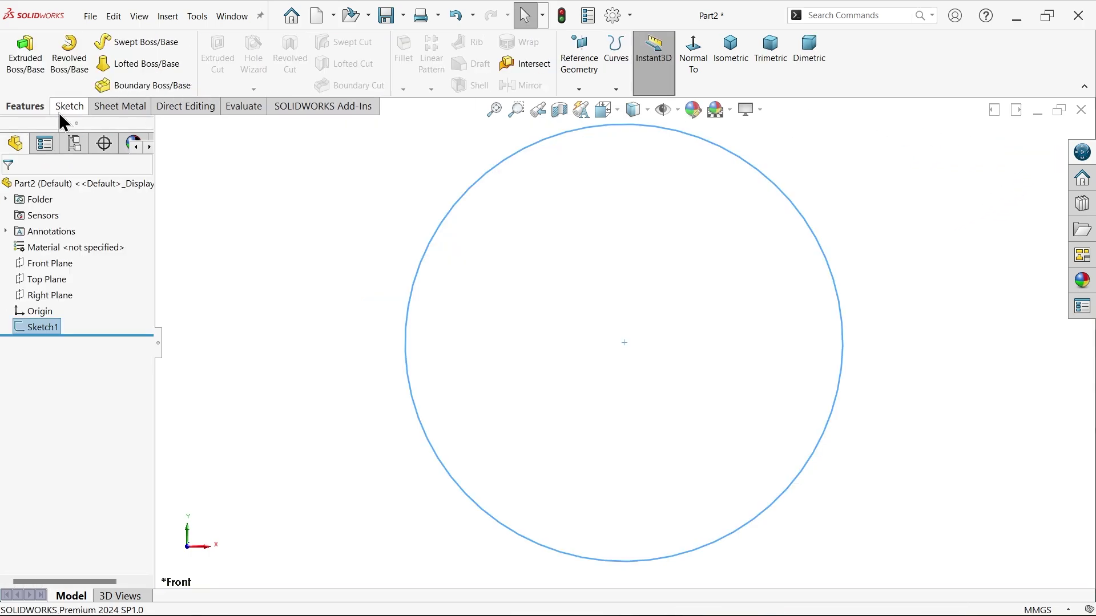
left_click(32, 68)
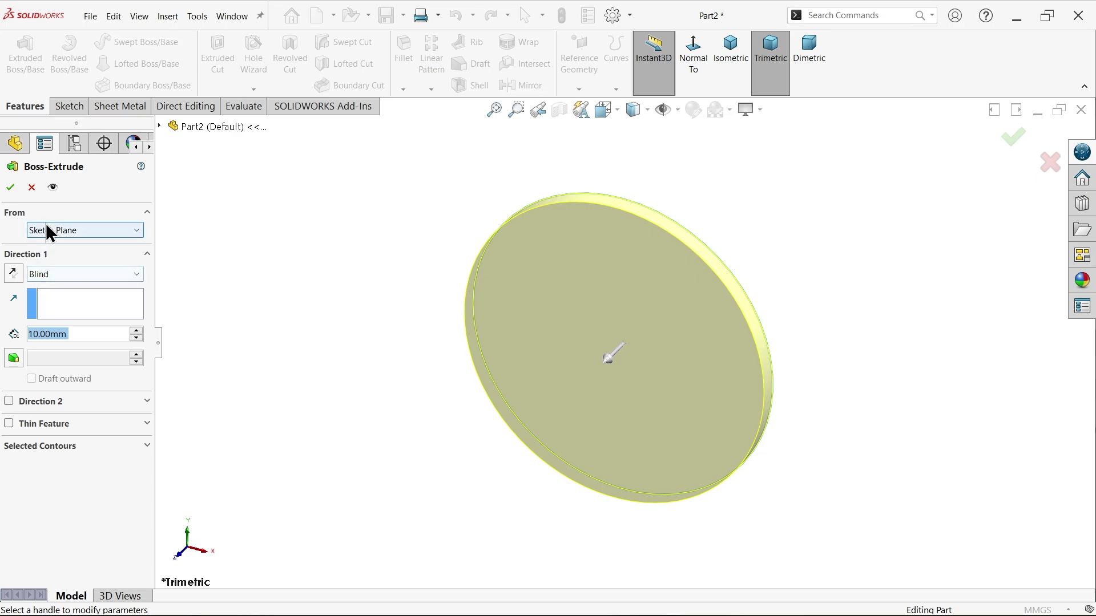
left_click(50, 231)
left_click(51, 244)
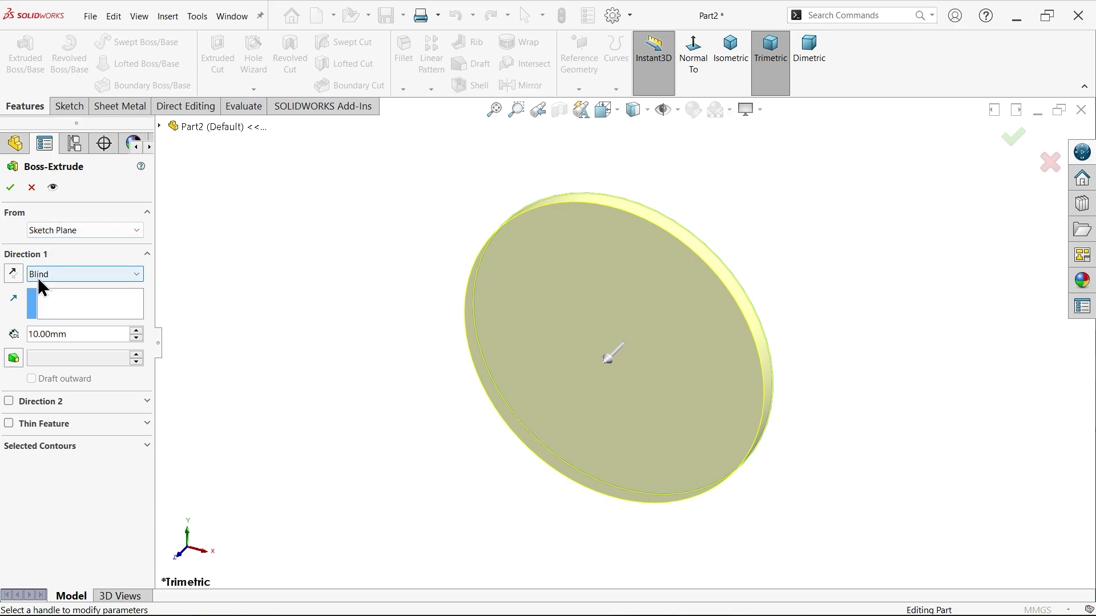
left_click(46, 274)
left_click(43, 285)
left_click_drag(612, 359, 429, 394)
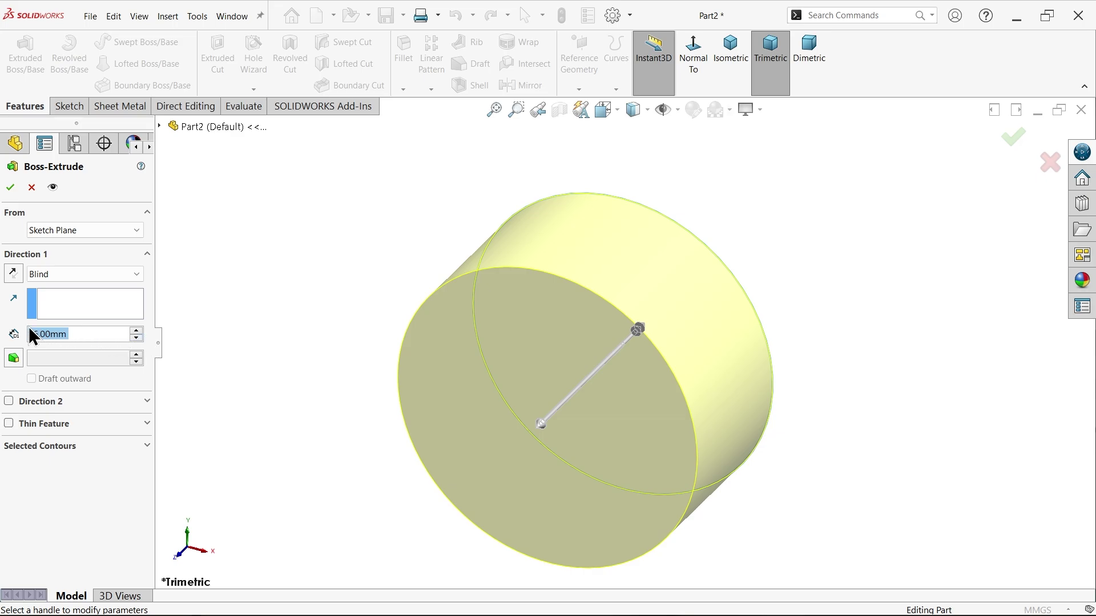
left_click(47, 279)
left_click(53, 279)
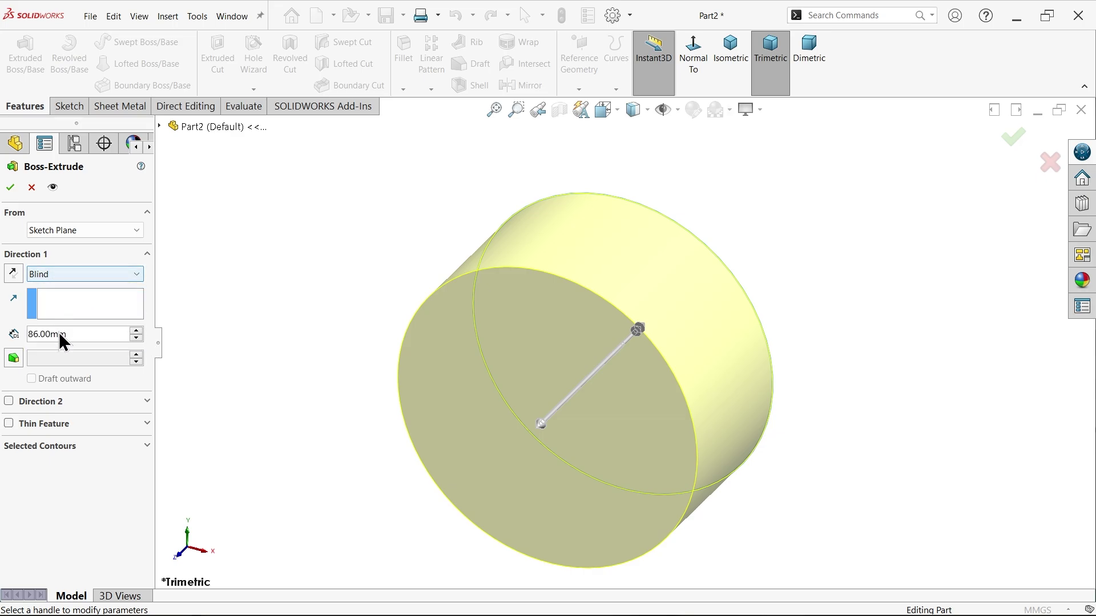
left_click_drag(77, 335, 11, 327)
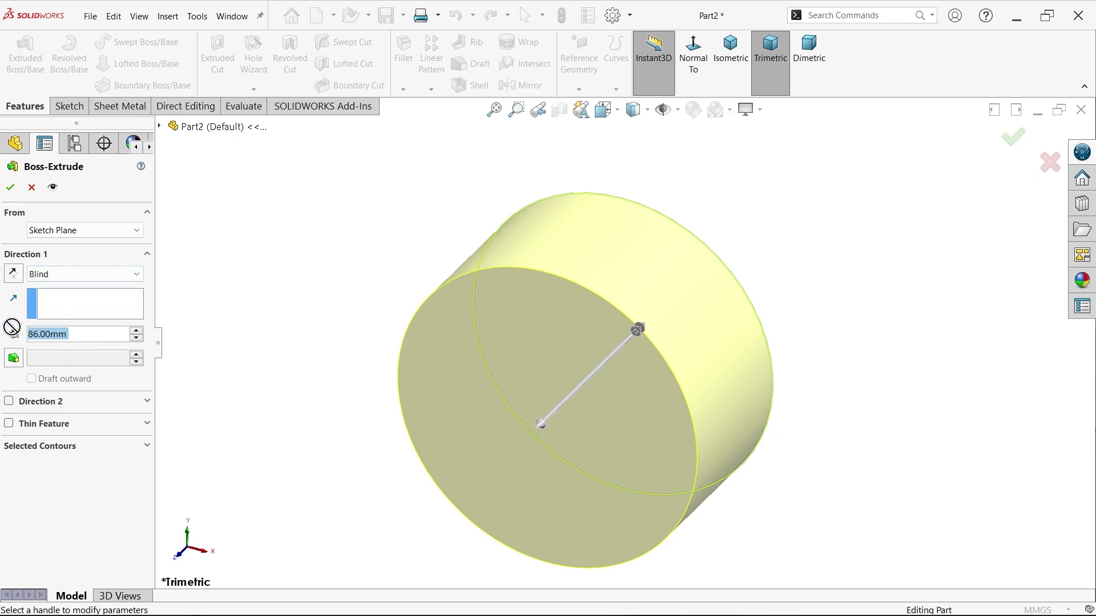
type("50")
key("Return")
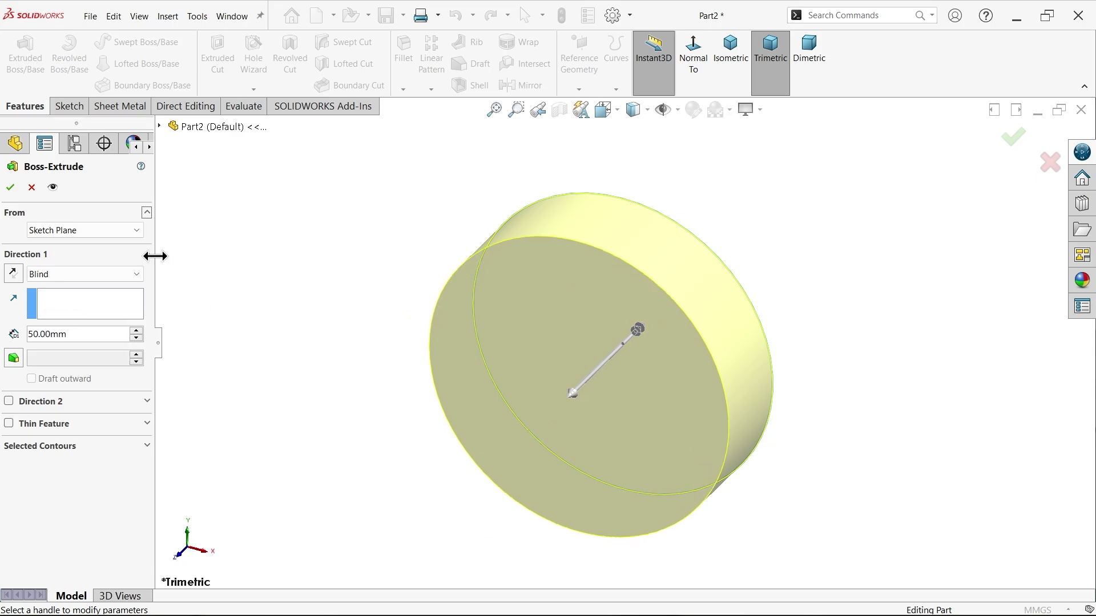
left_click(10, 188)
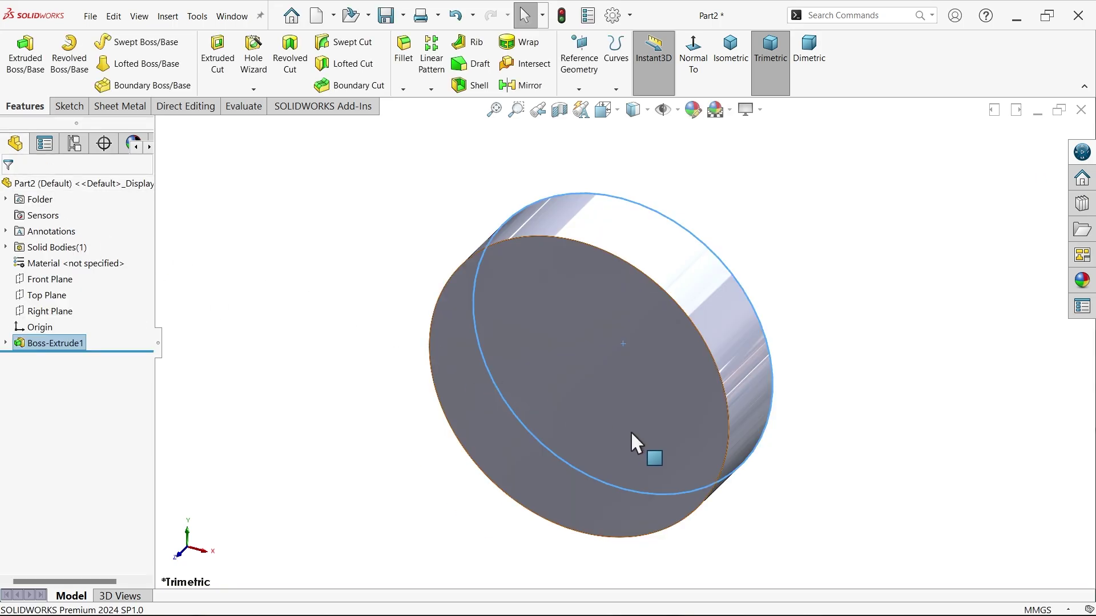
Select the disc's front face and check the reference drawing in Photos.
scroll(632, 440, "down", 2)
left_click(606, 371)
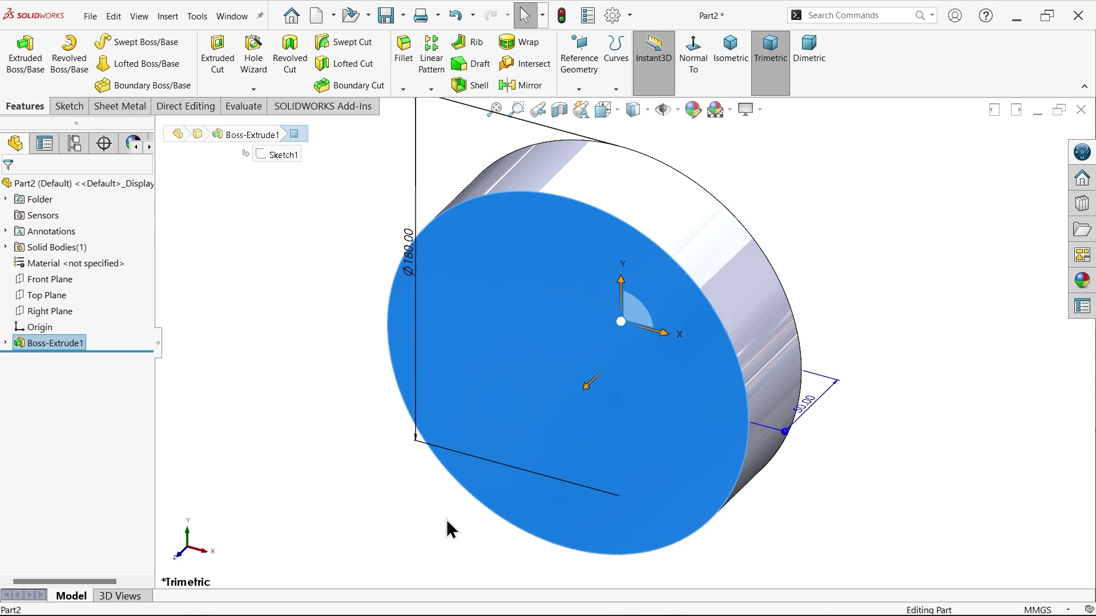
key("alt+Tab")
scroll(336, 137, "up", 4)
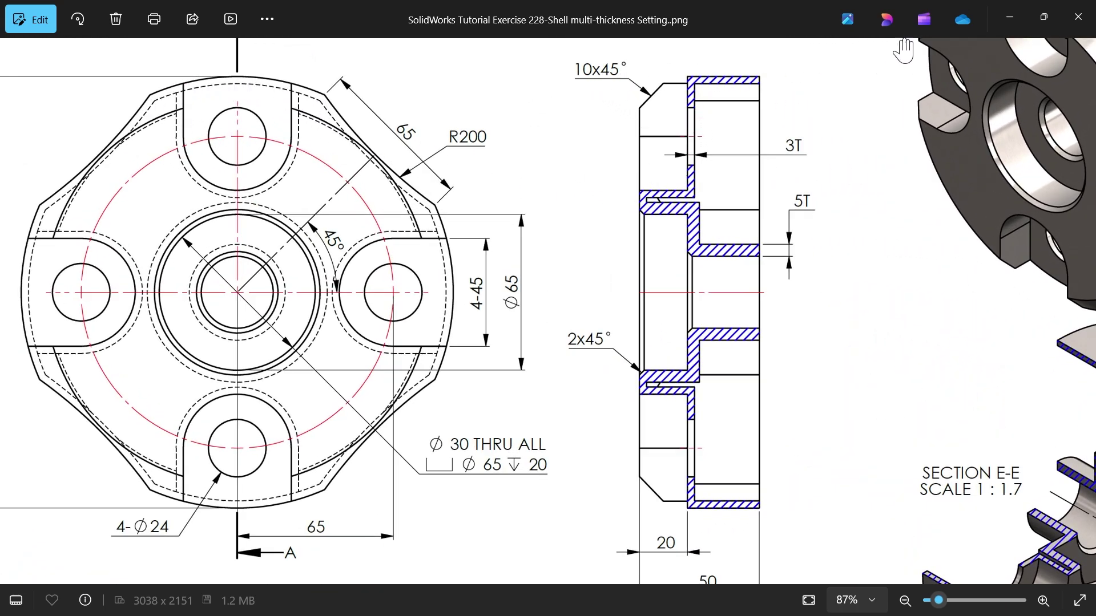
left_click(1009, 17)
Chamfer the front face edge with an Angle-Distance chamfer of 10 mm at 45°.
left_click(353, 180)
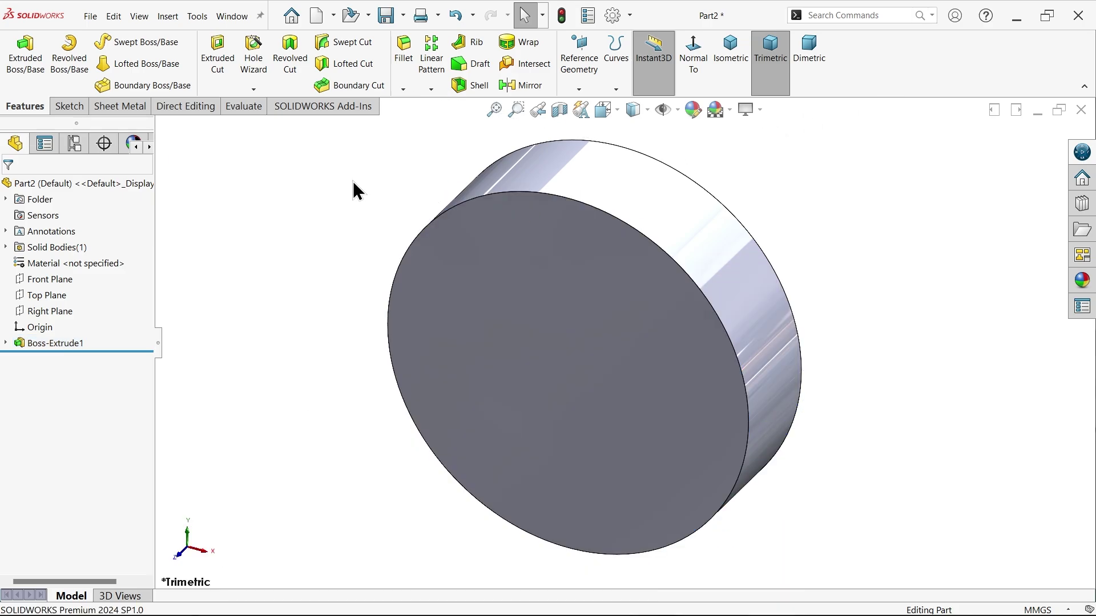
left_click(407, 93)
left_click(426, 118)
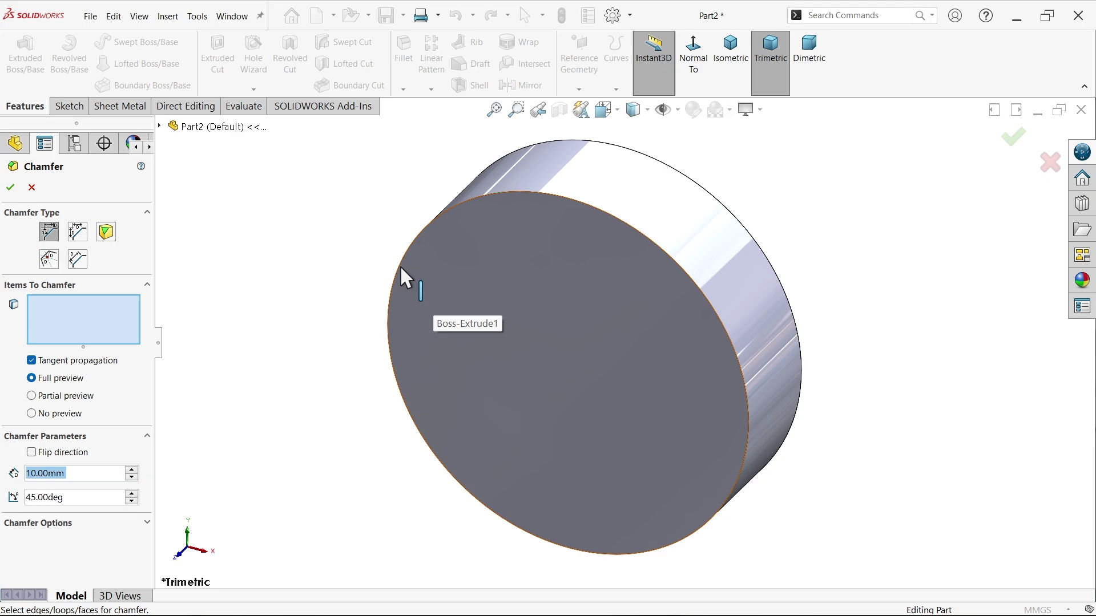
left_click(438, 279)
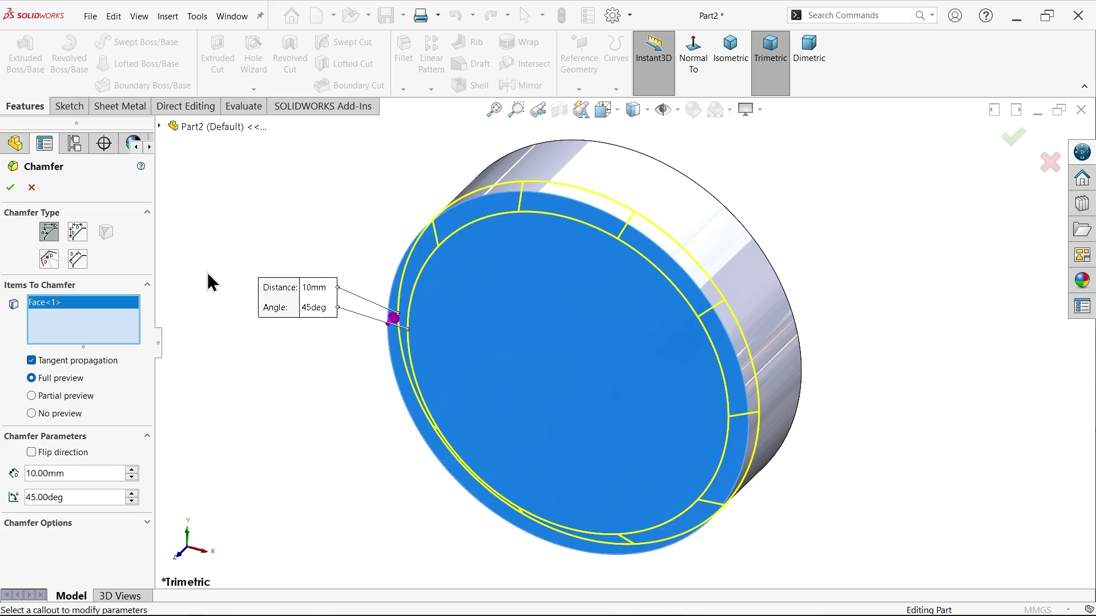
left_click(10, 188)
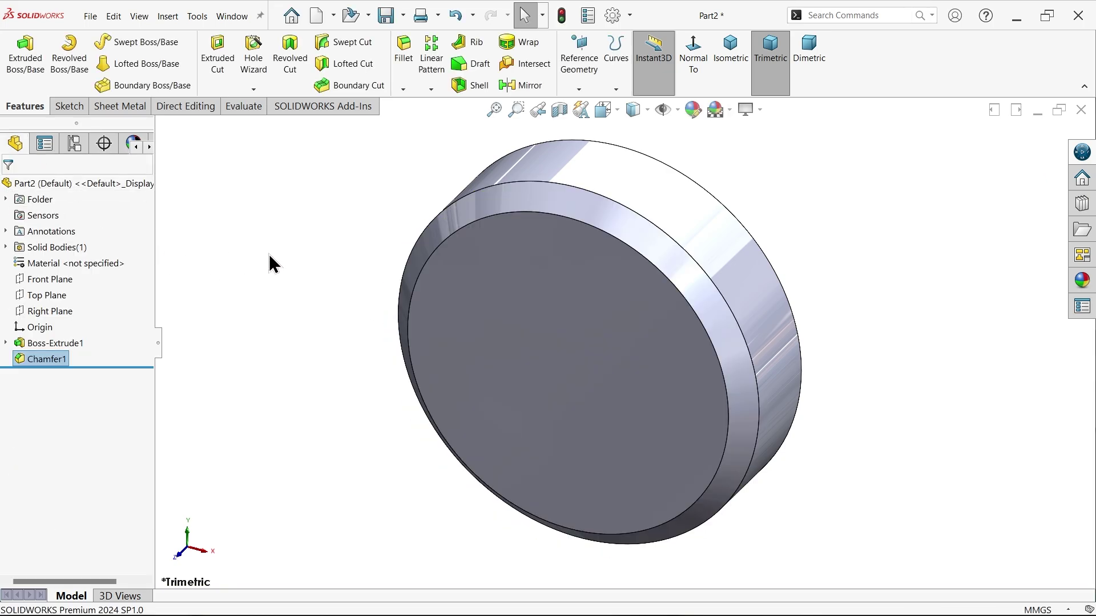
Start a sketch on the front face, convert its outer edge, and draw a circle above the origin.
left_click(608, 269)
left_click(661, 223)
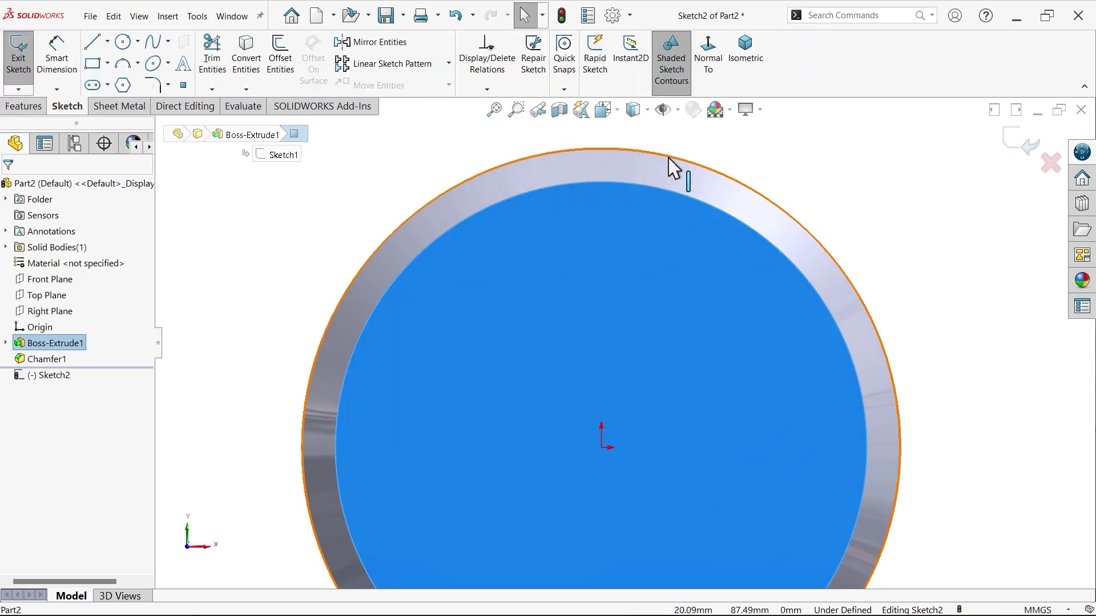
left_click(244, 55)
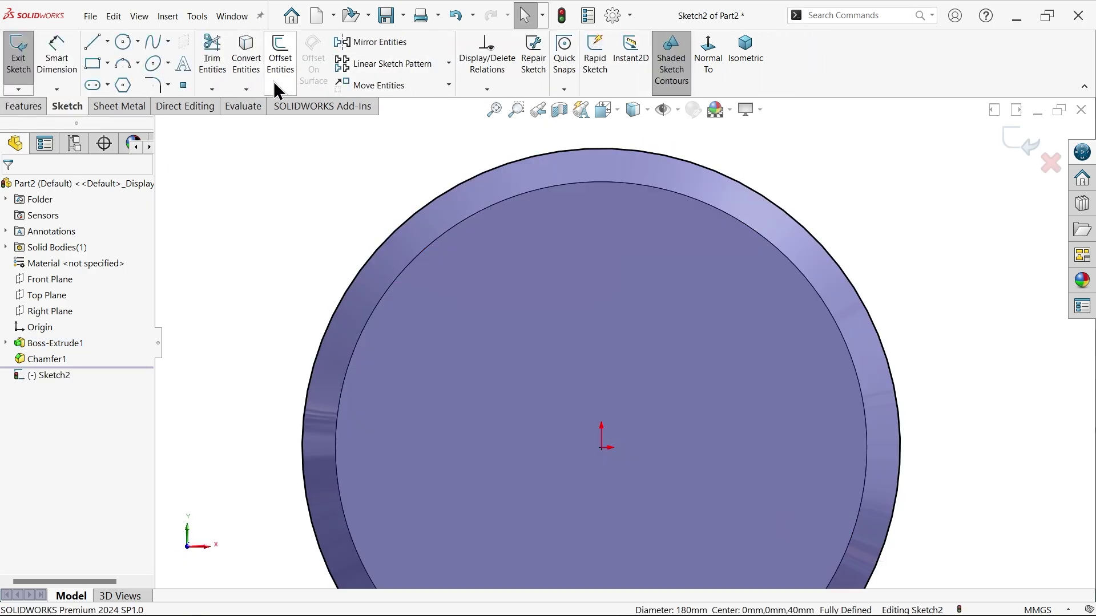
left_click(122, 41)
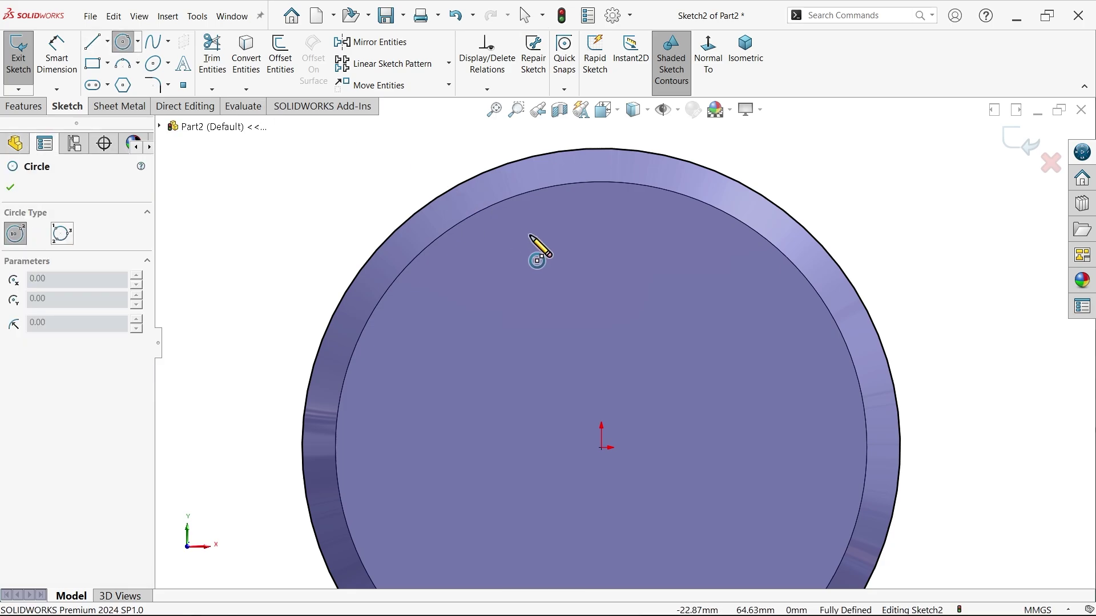
left_click(601, 269)
left_click(648, 270)
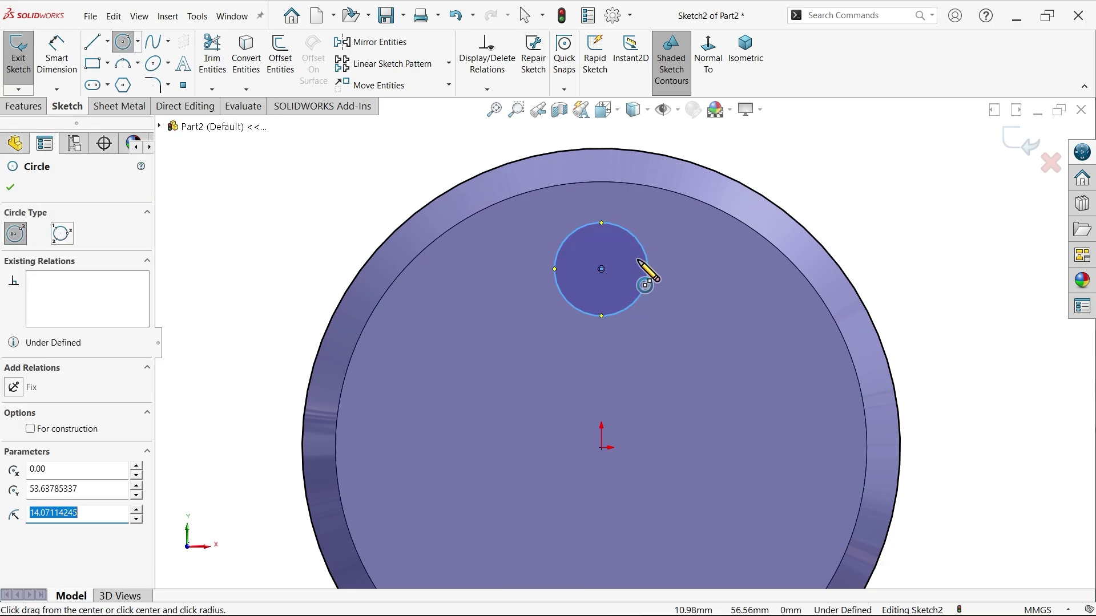
right_click(453, 169)
left_click(477, 167)
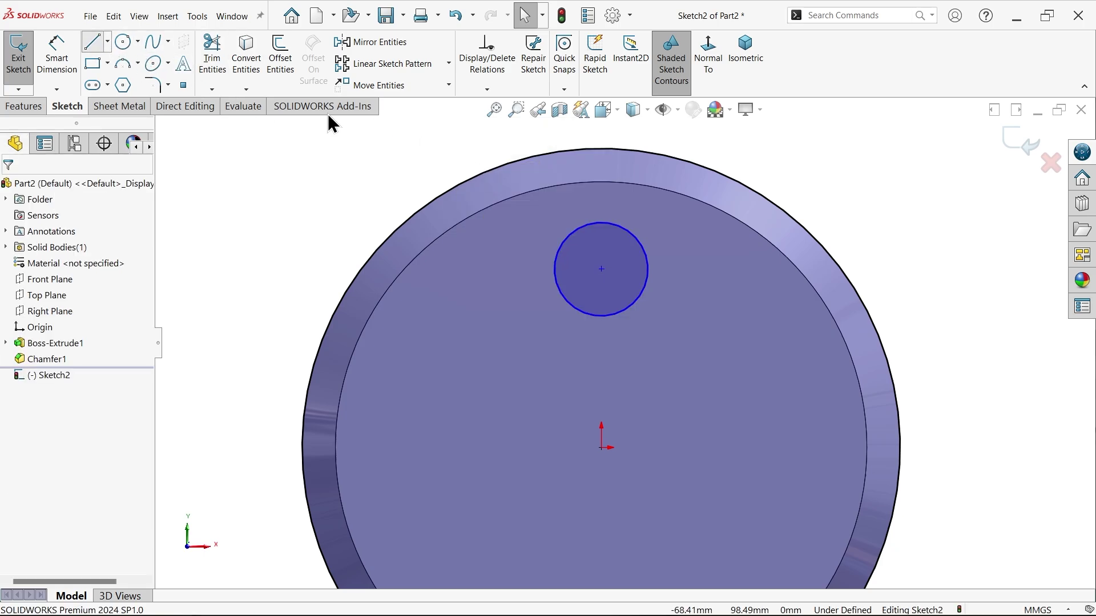
Draw two vertical lines from the circle's left and right sides up to the disc's rim.
key("l")
scroll(587, 172, "down", 2)
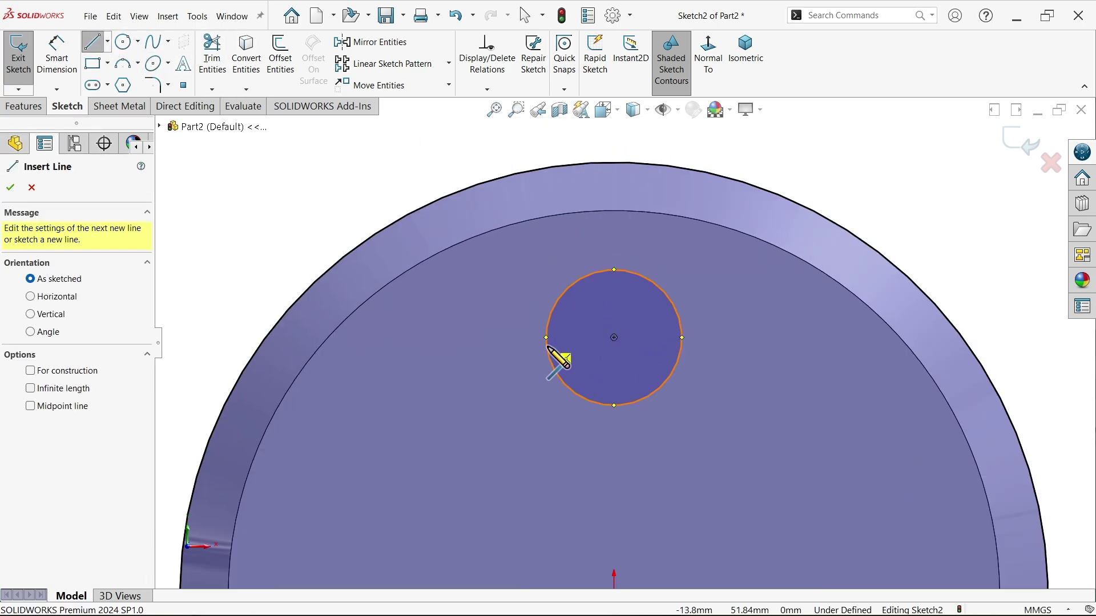
left_click(546, 338)
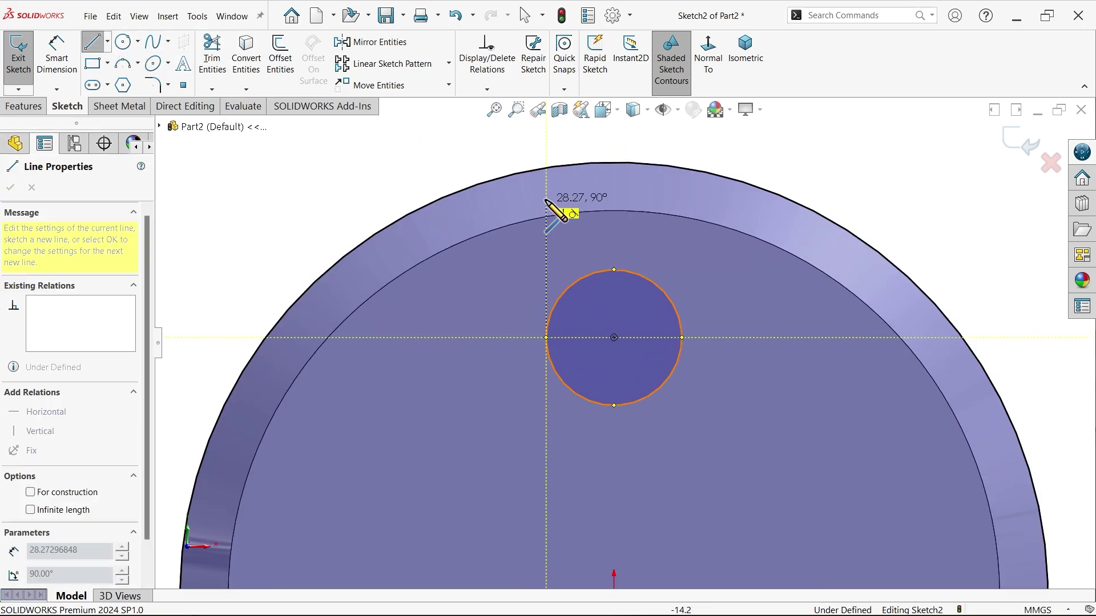
left_click(547, 168)
right_click(582, 164)
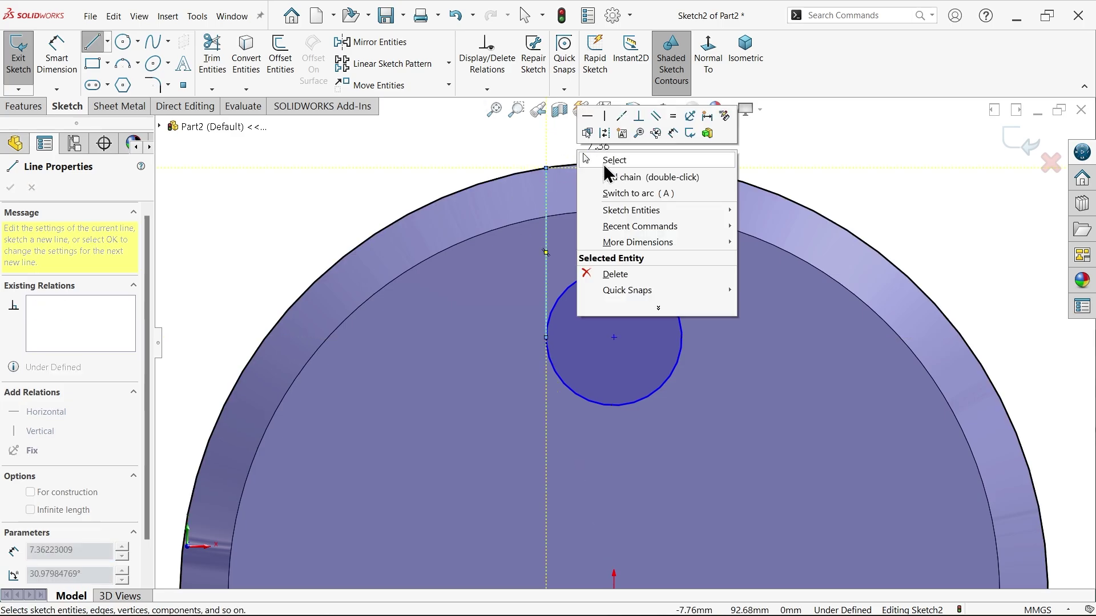
left_click(614, 160)
left_click(92, 41)
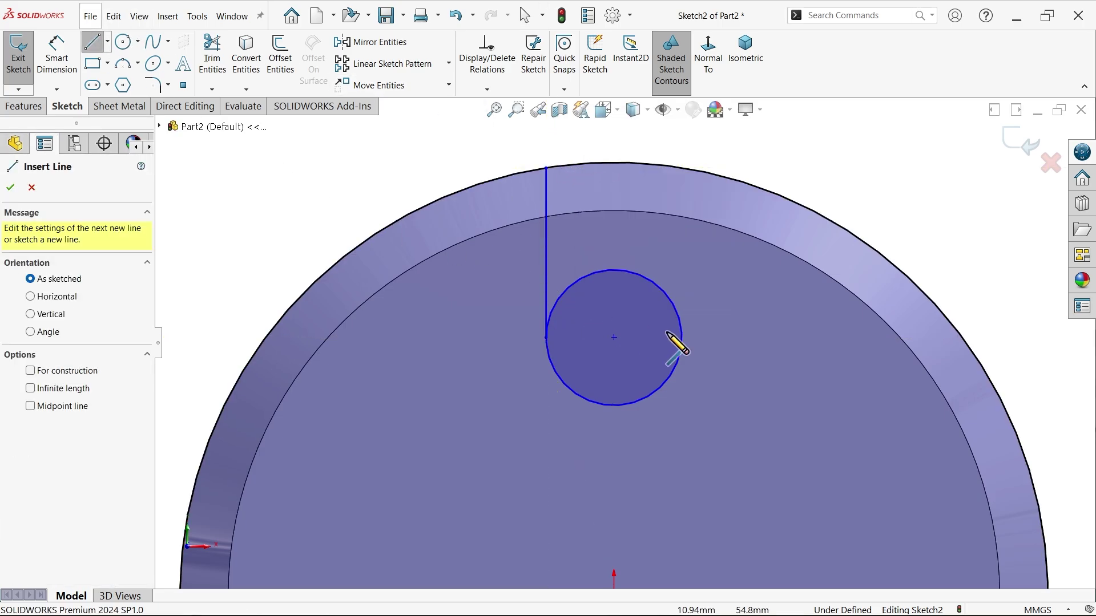
left_click(683, 338)
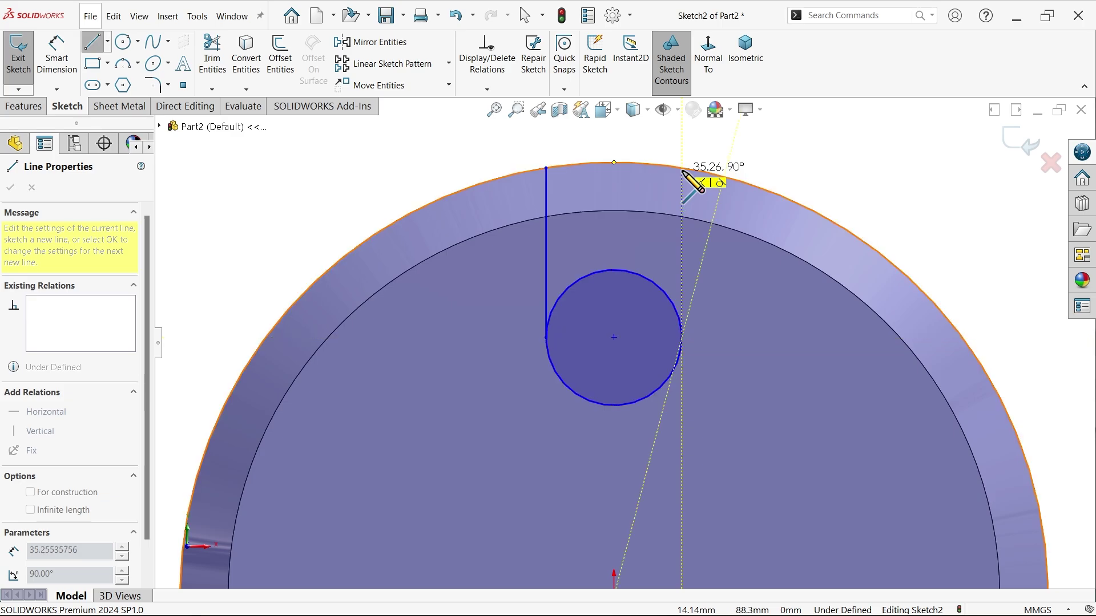
left_click(683, 168)
right_click(745, 138)
left_click(777, 147)
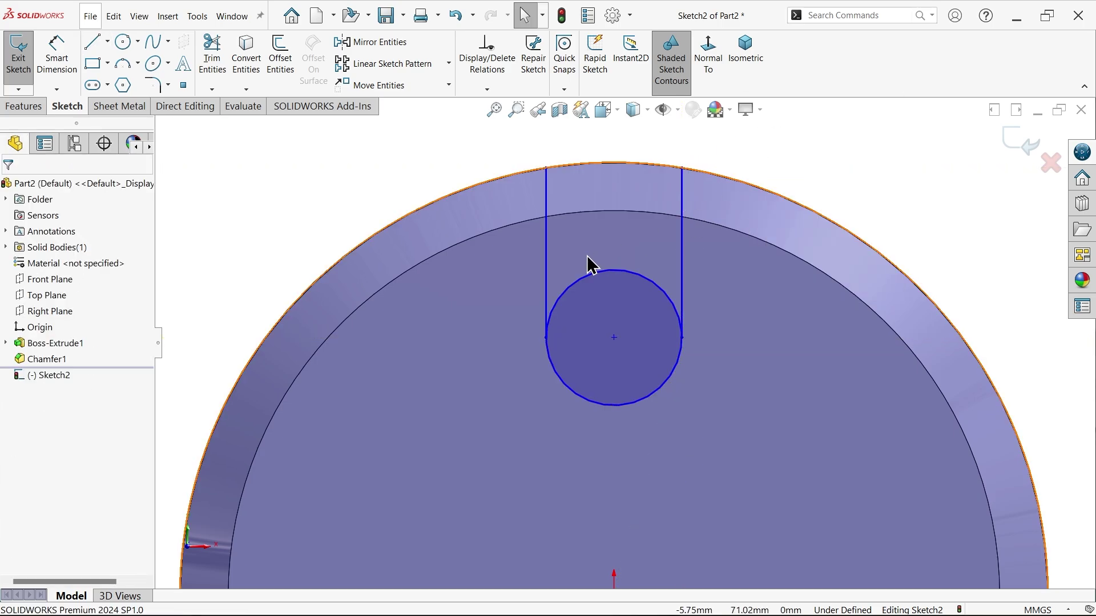
scroll(587, 275, "up", 3)
scroll(631, 440, "down", 2)
left_click(57, 55)
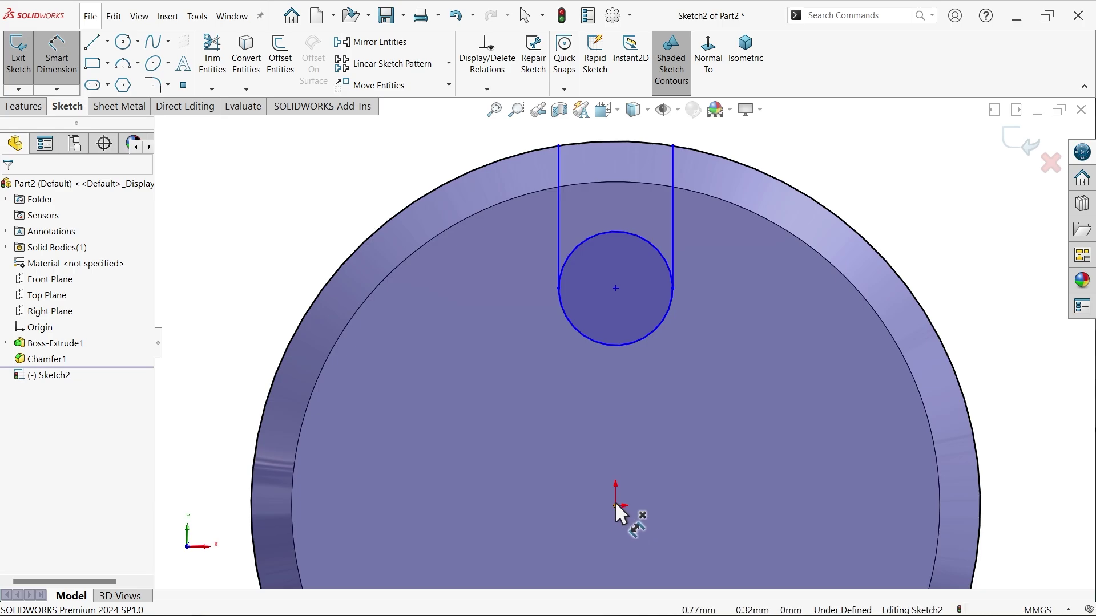
Dimension the circle centre 65 mm above the origin and the circle diameter 45 mm.
left_click(616, 506)
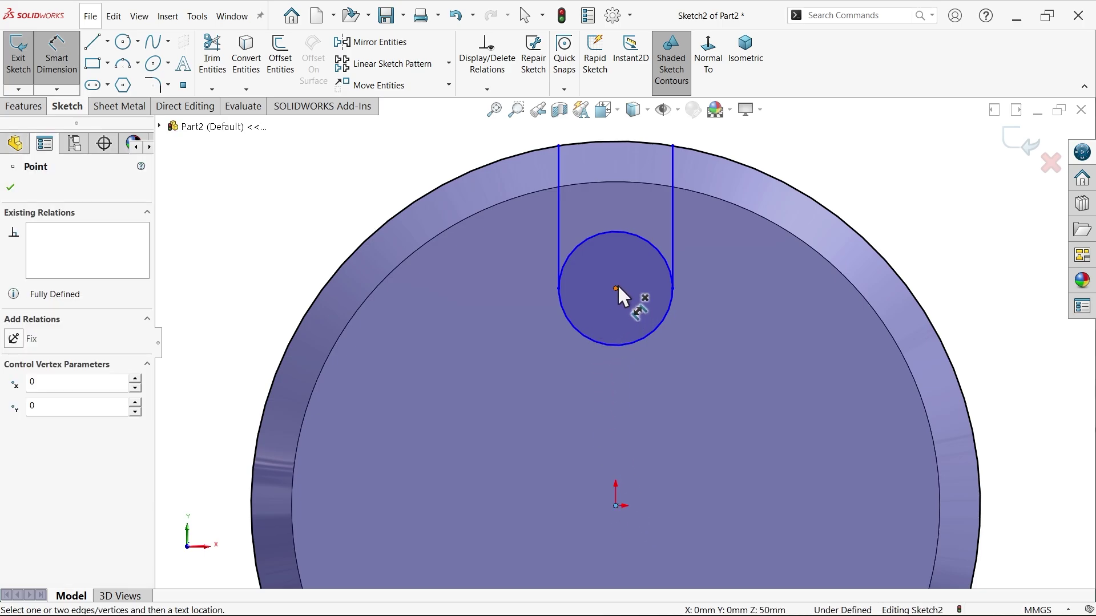
left_click(616, 288)
left_click(509, 366)
type("65")
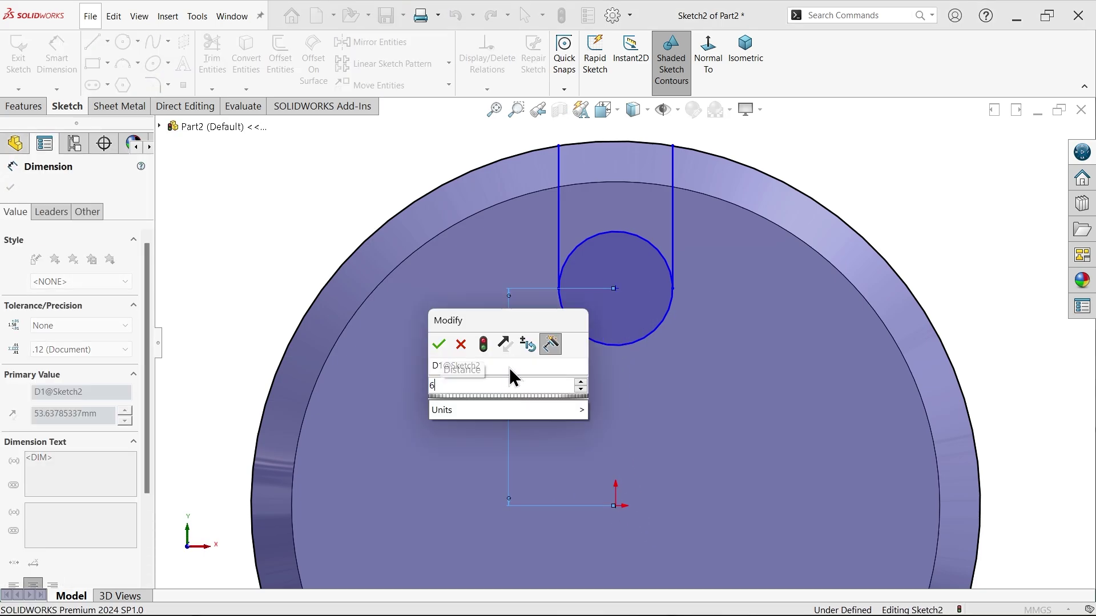
left_click(439, 344)
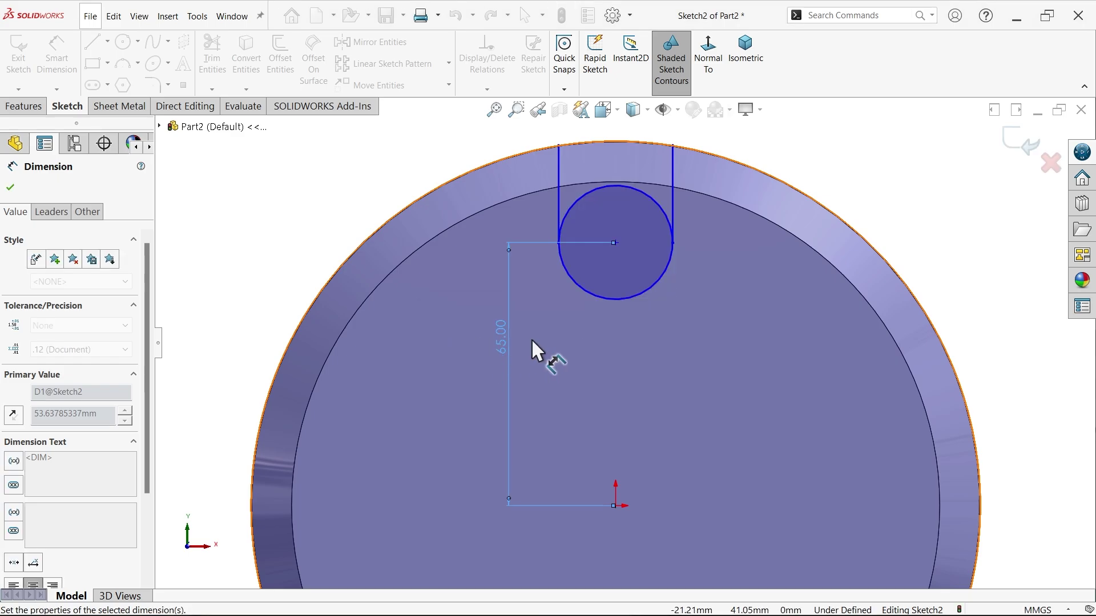
left_click(646, 291)
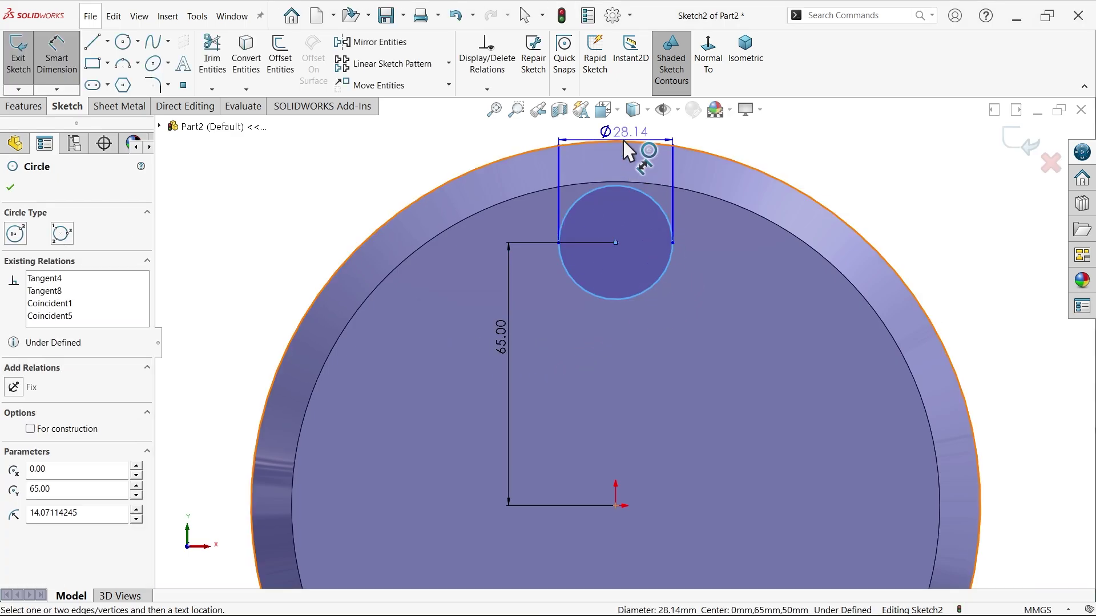
left_click(627, 170)
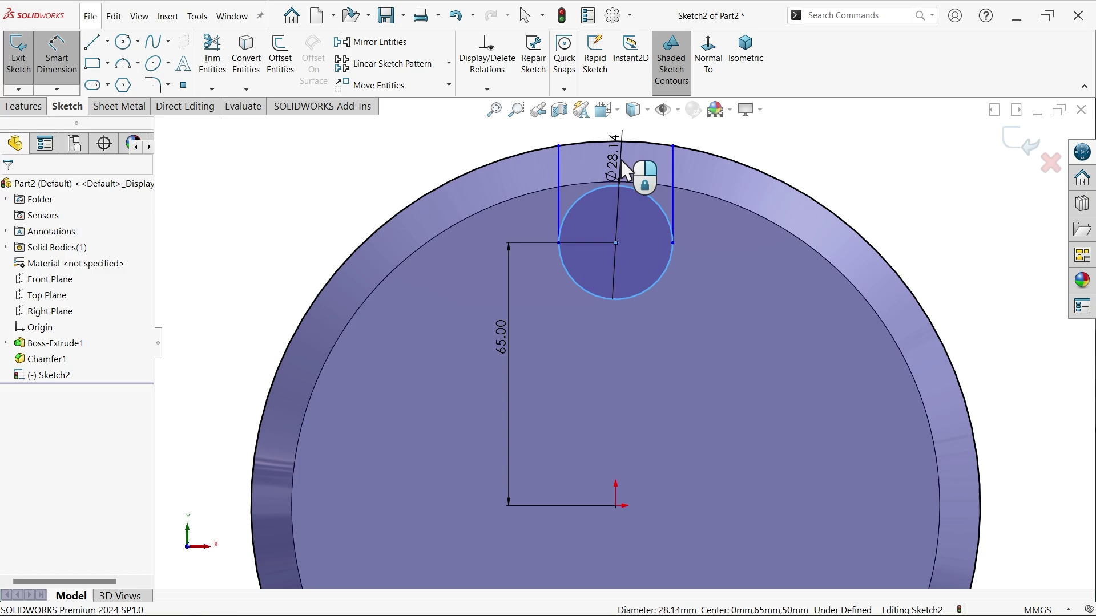
type("44")
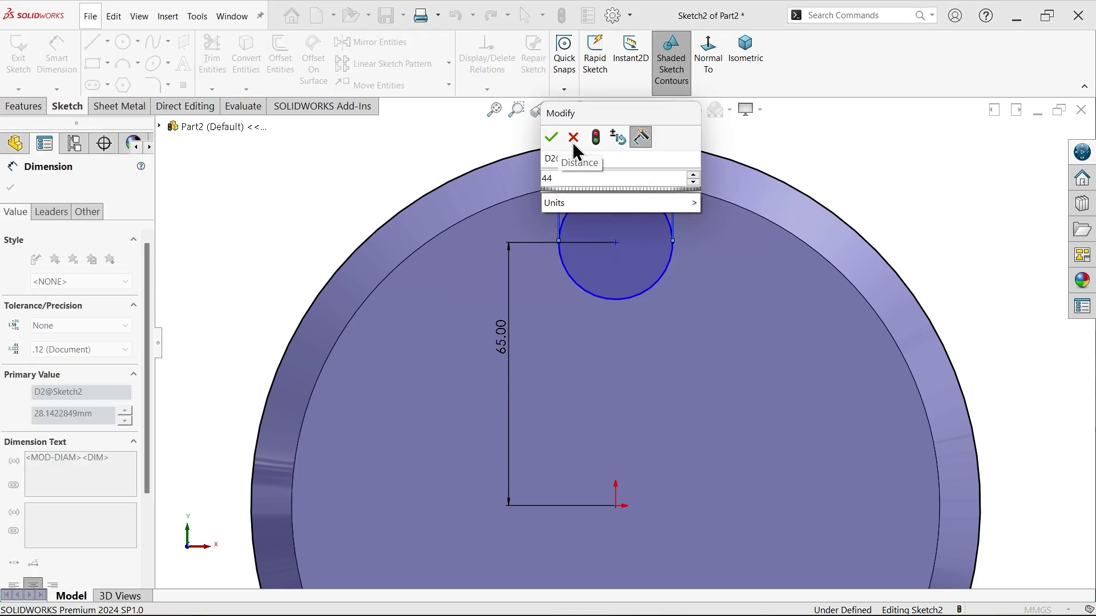
key("BackSpace")
type("5")
left_click(552, 138)
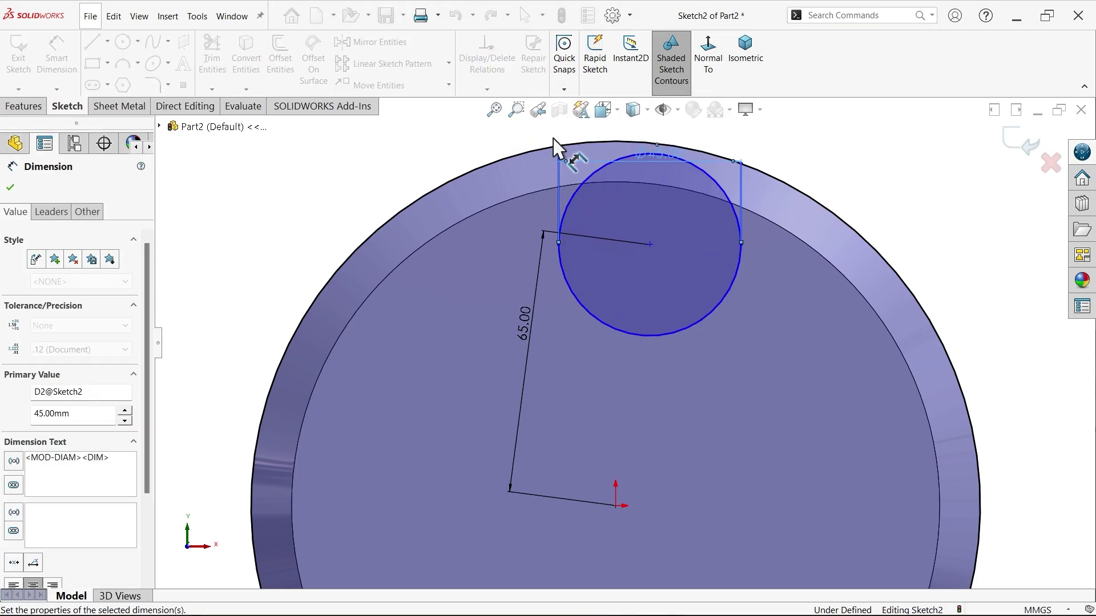
scroll(623, 251, "up", 2)
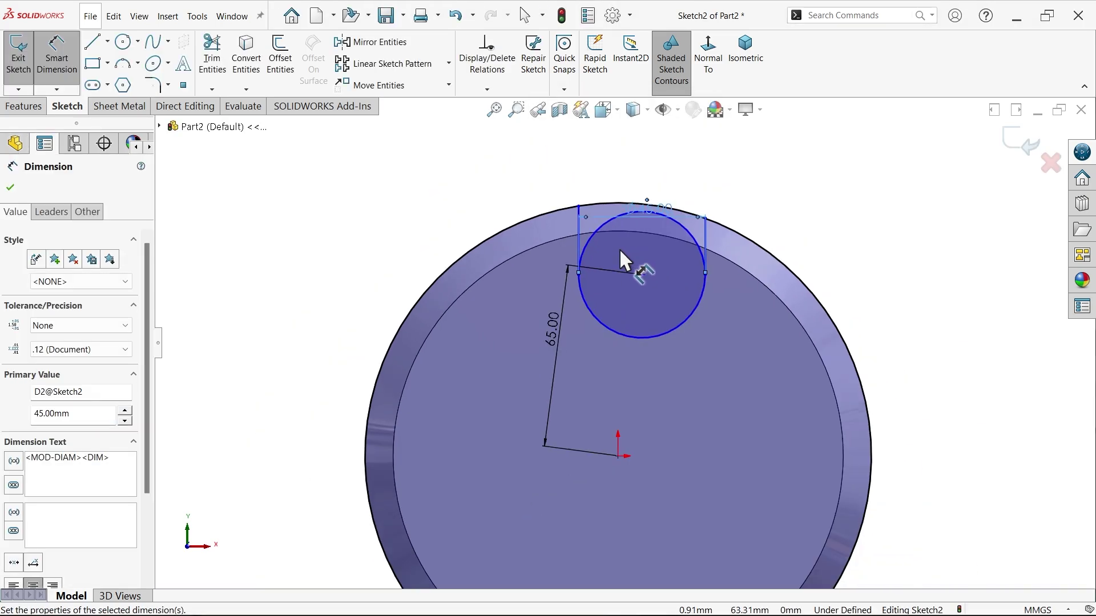
left_click(11, 188)
Add a Vertical relation between the origin and the circle's centre.
scroll(605, 393, "down", 1)
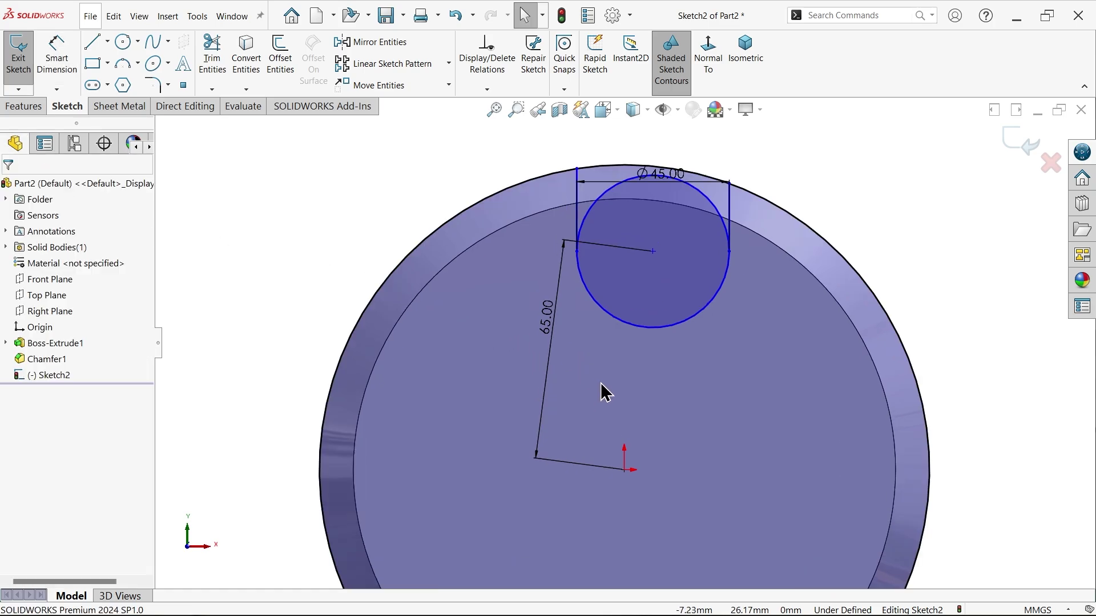
left_click(625, 470)
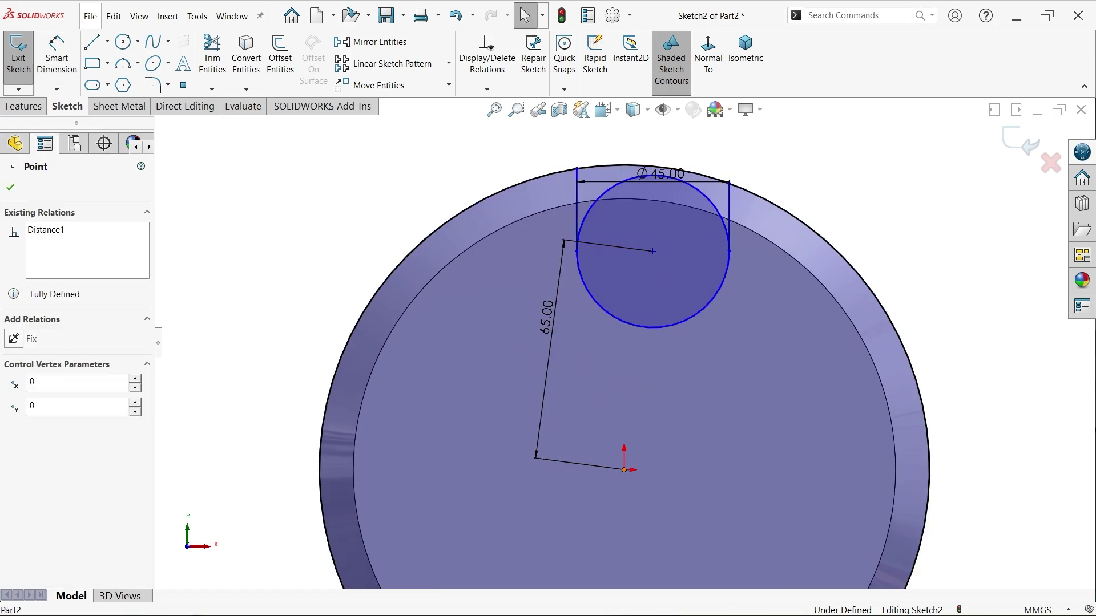
left_click(653, 252, "ctrl")
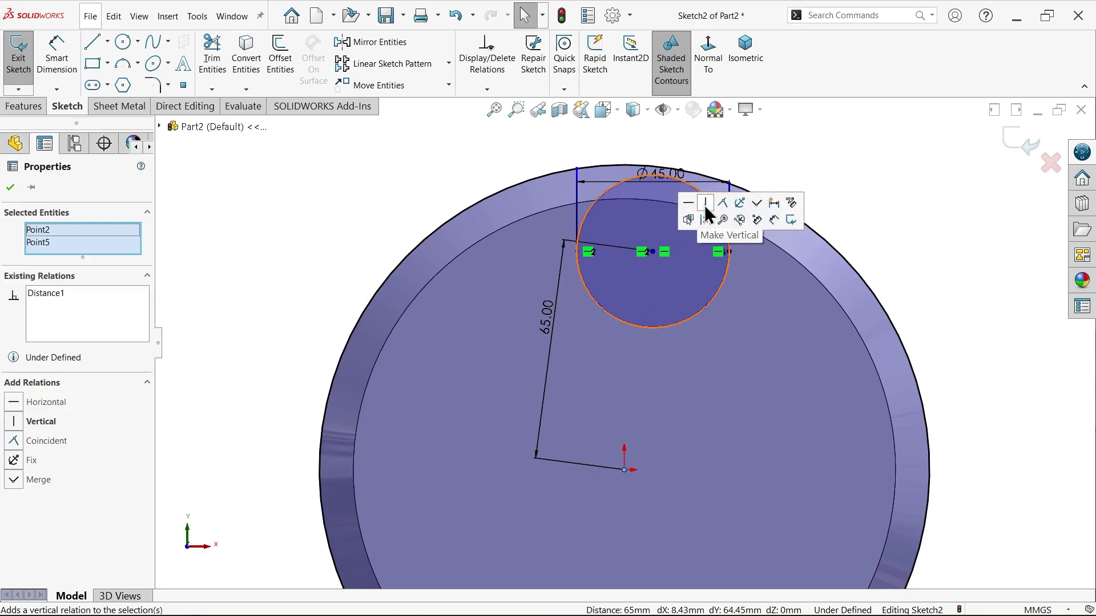
left_click(706, 214)
left_click(796, 184)
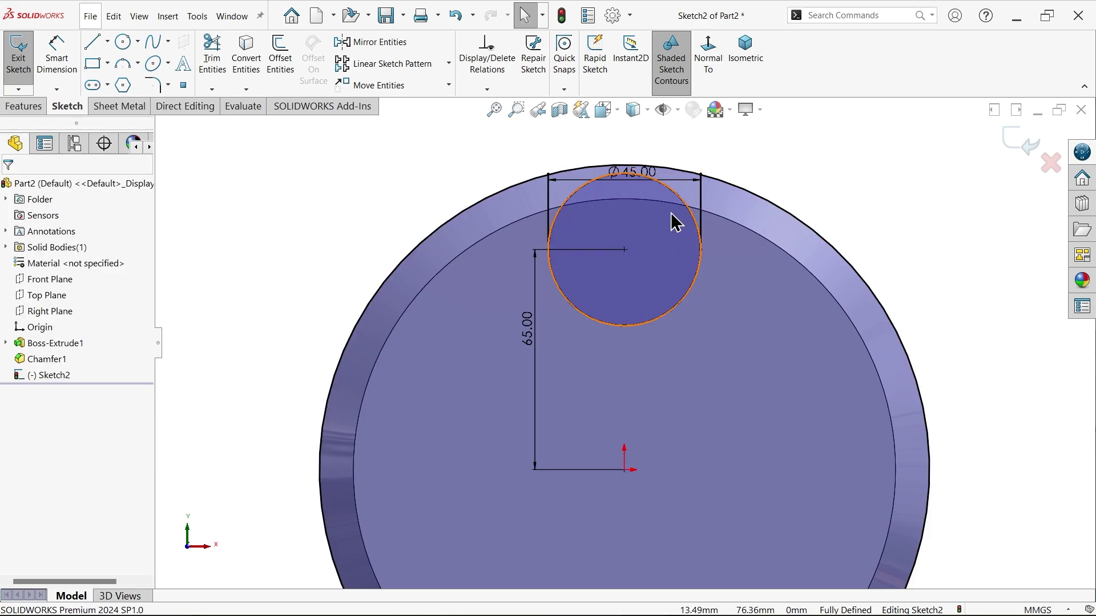
Move the Ø45 dimension higher and power-trim away the circle's upper arc.
left_click_drag(630, 172, 632, 135)
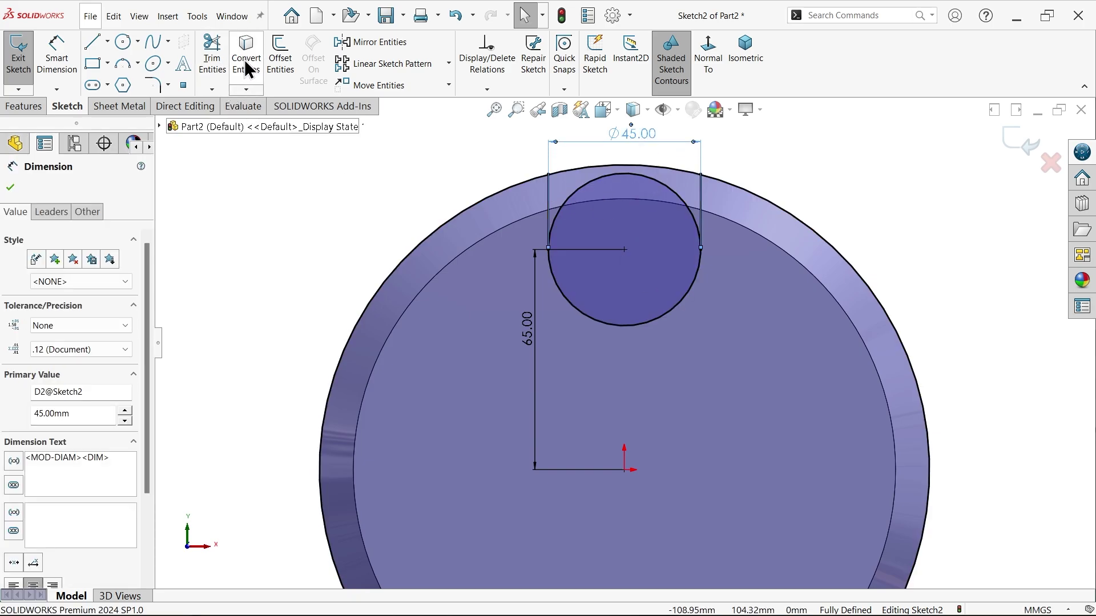
left_click(212, 53)
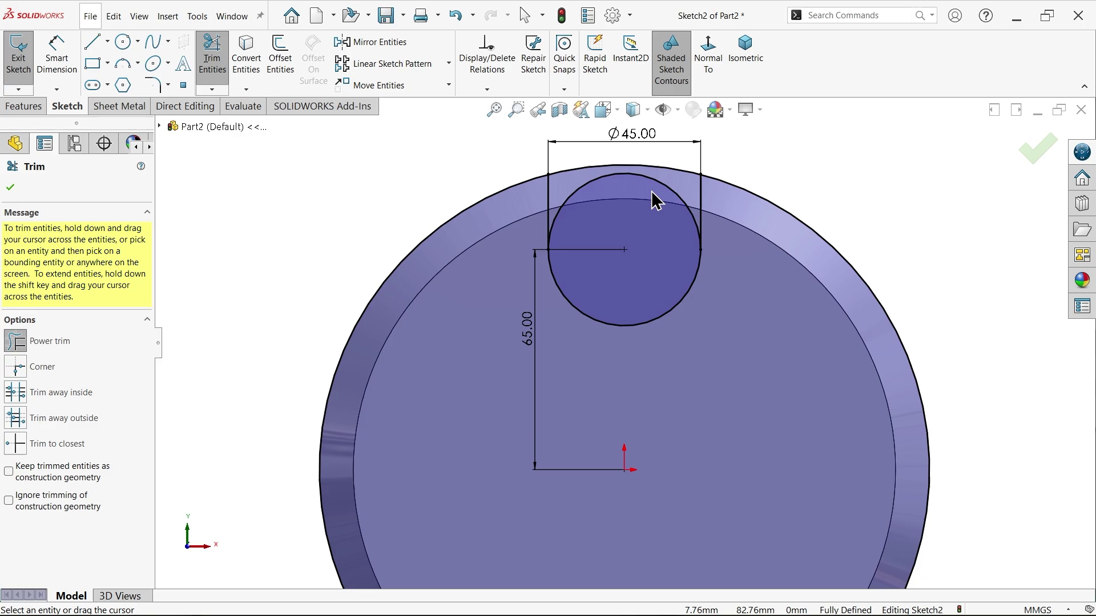
scroll(656, 201, "down", 3)
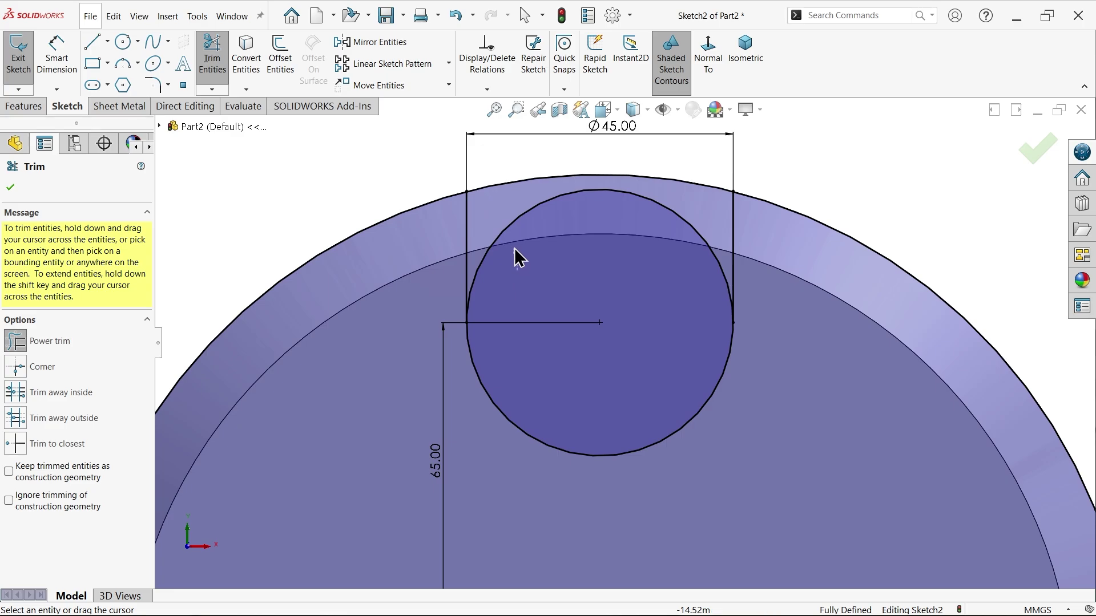
left_click_drag(516, 267, 506, 220)
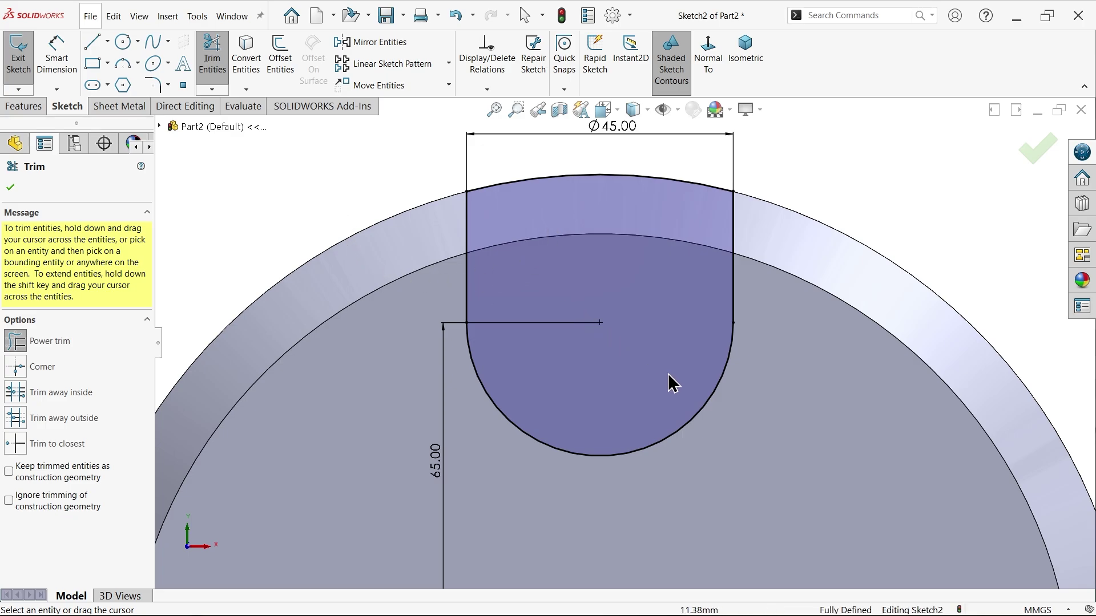
left_click(11, 185)
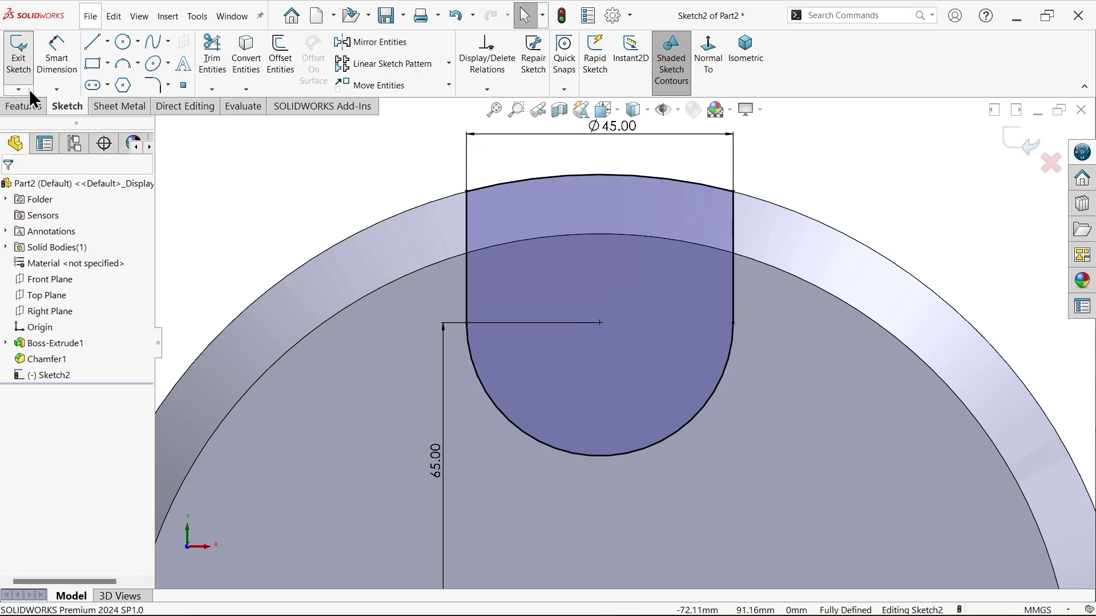
Extruded-cut the U-slot sketch Blind to a depth of 20 mm.
left_click(26, 106)
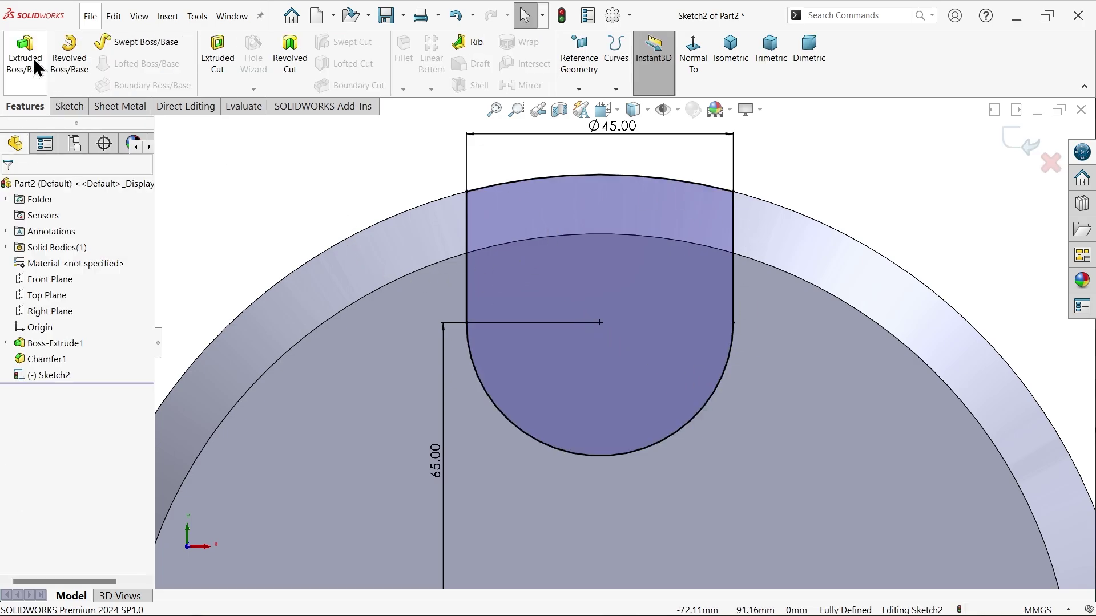
left_click(210, 62)
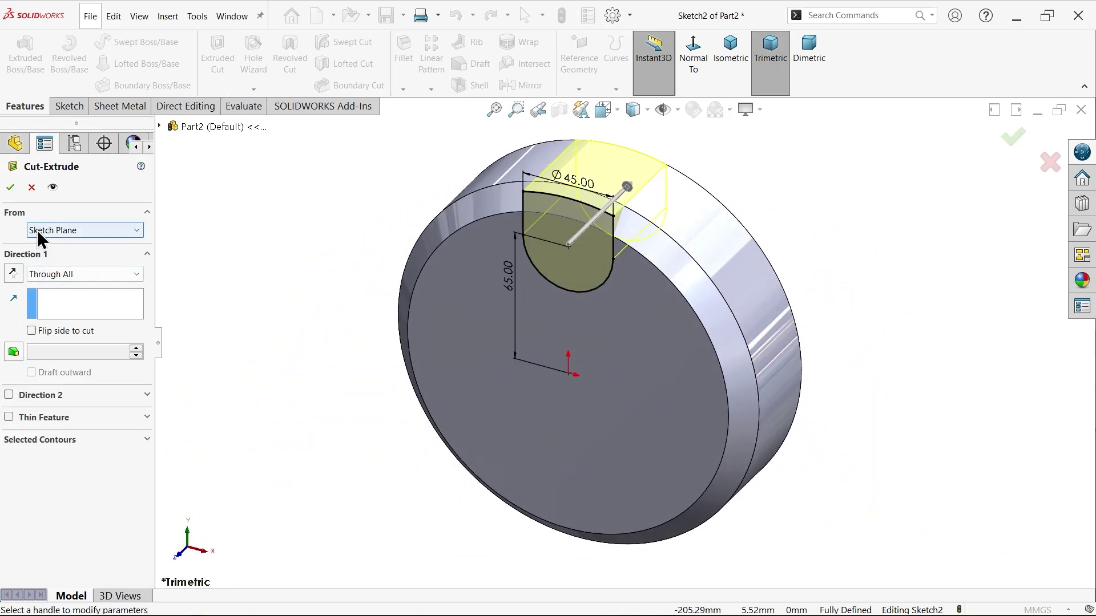
left_click(64, 276)
left_click(60, 289)
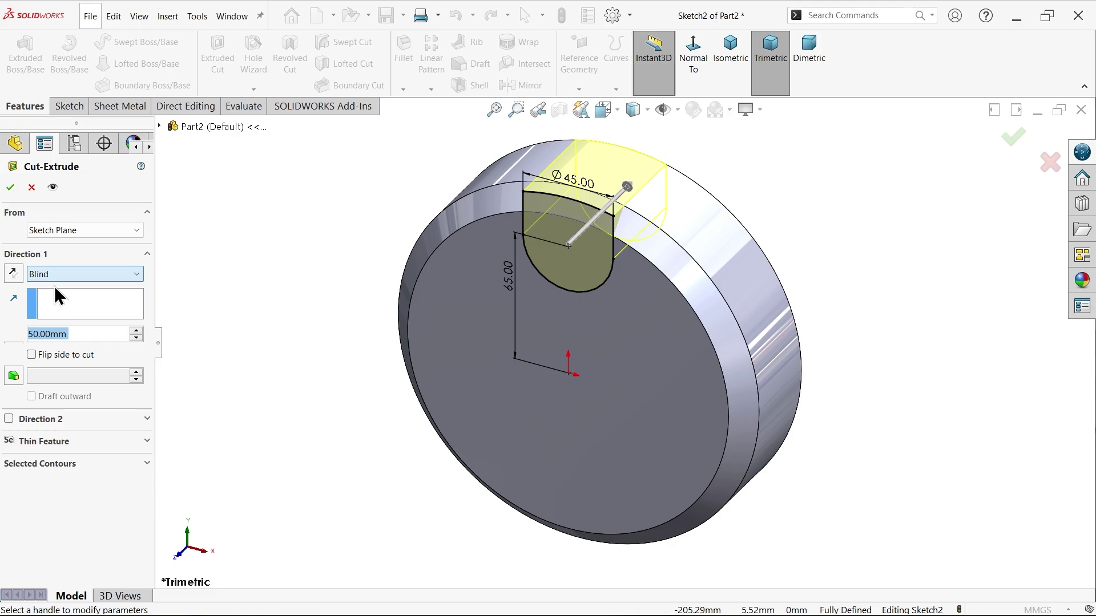
type("20")
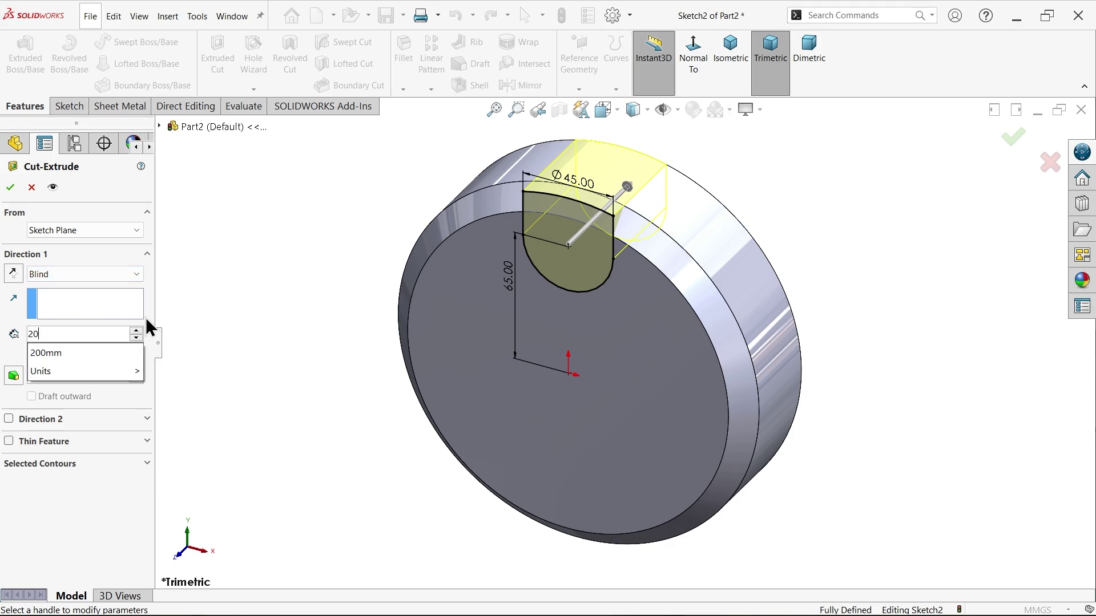
key("Return")
scroll(514, 259, "down", 3)
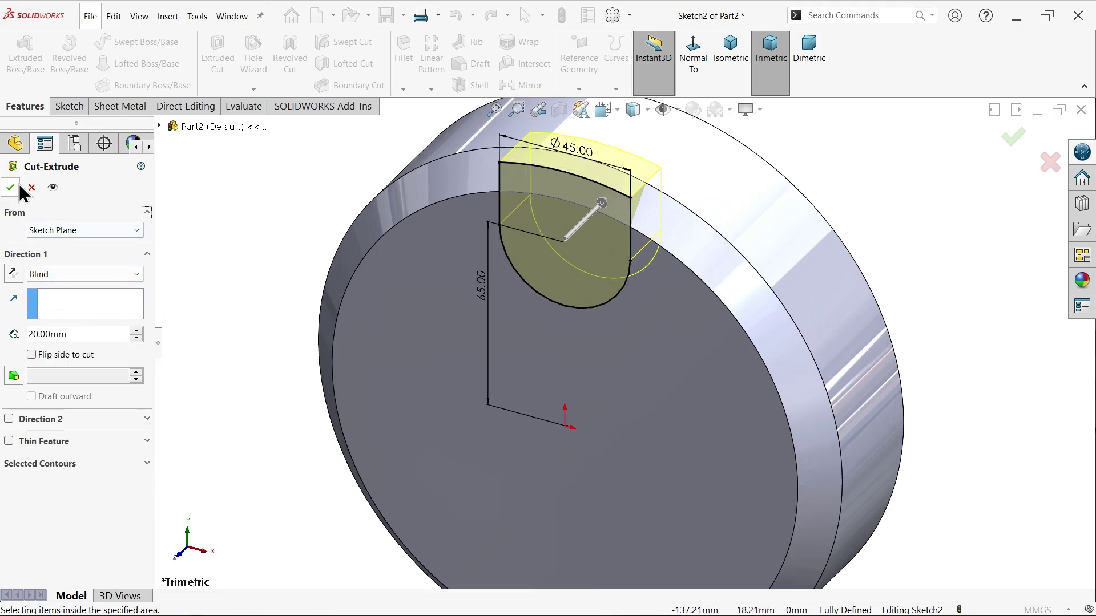
left_click(11, 188)
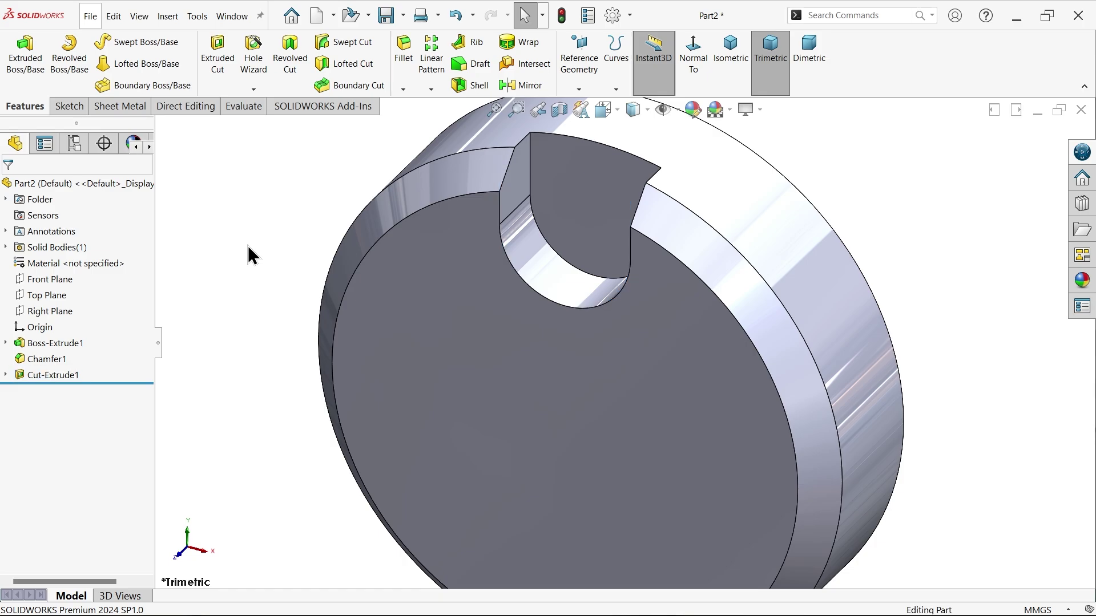
scroll(491, 305, "up", 3)
scroll(635, 390, "down", 2)
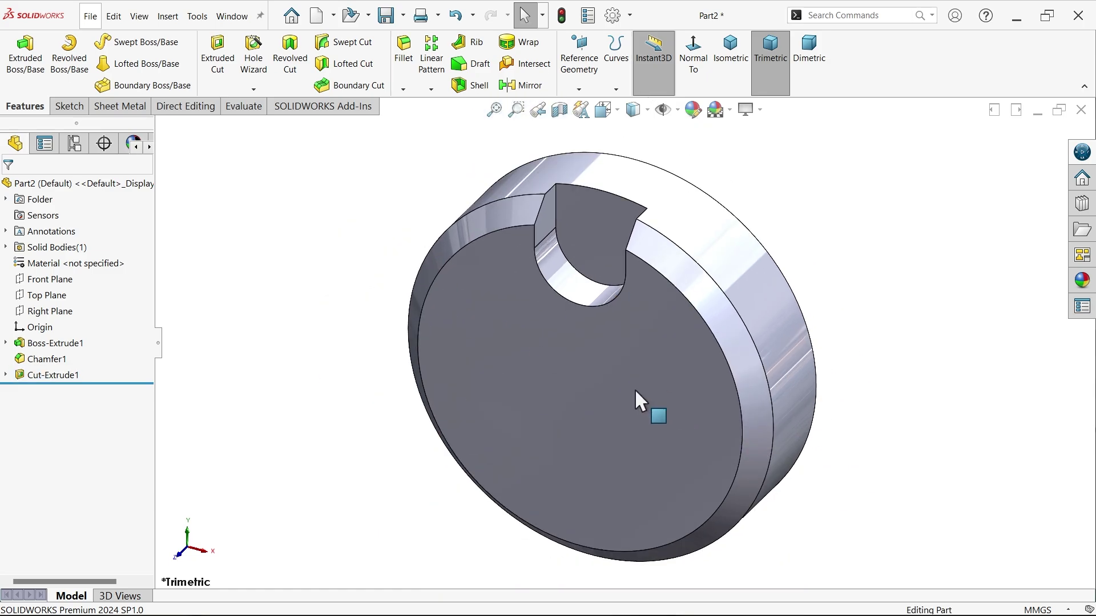
Sketch on the disc's front face, convert its edges, and draw a three-point arc across the rim.
left_click(657, 350)
left_click(696, 315)
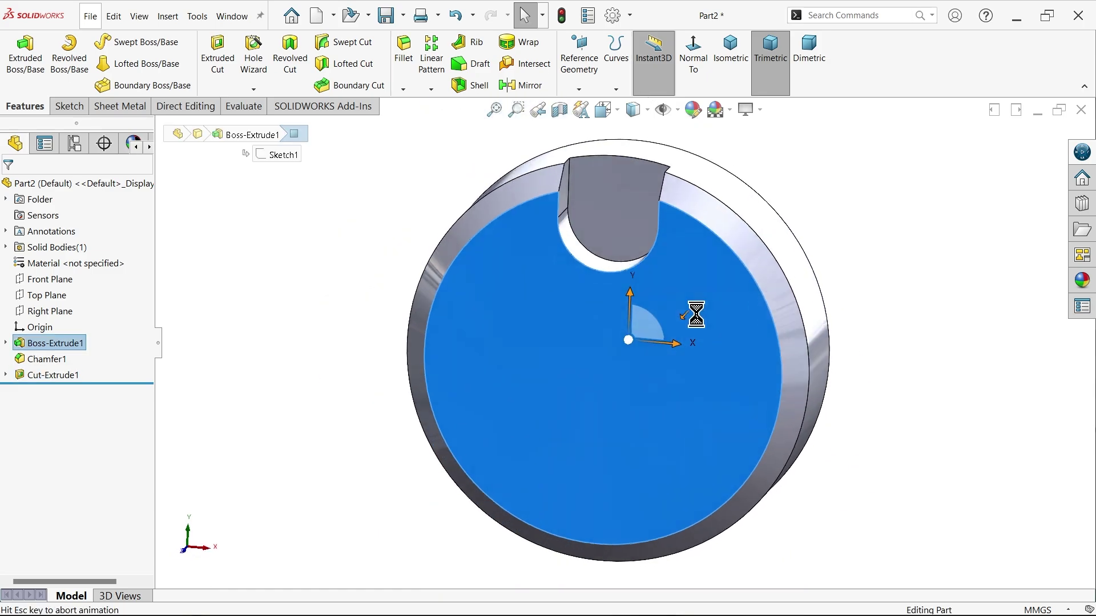
scroll(702, 211, "down", 2)
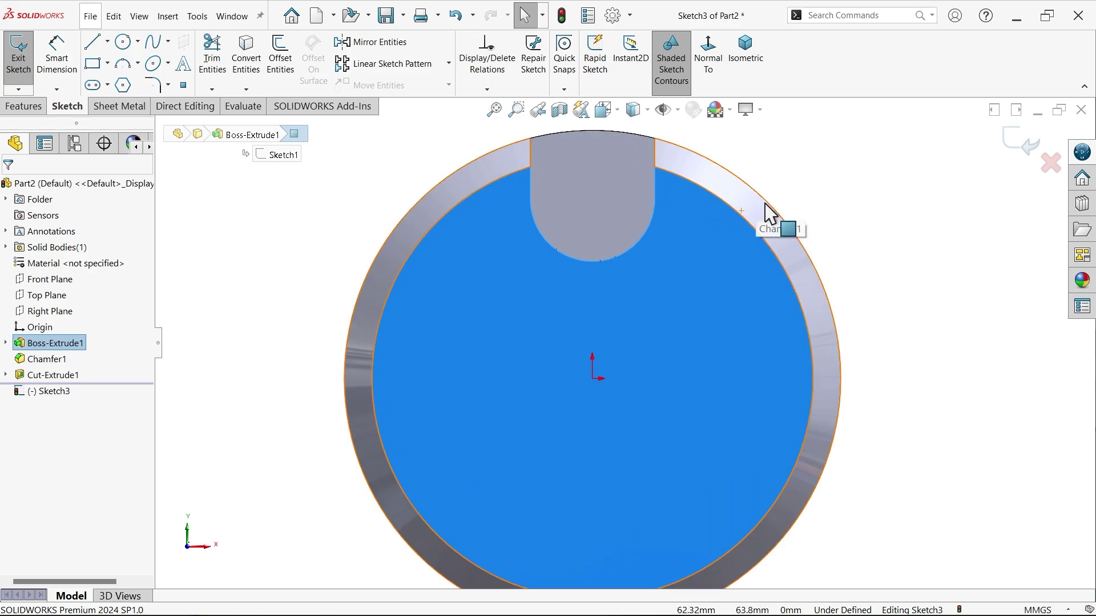
left_click(786, 228)
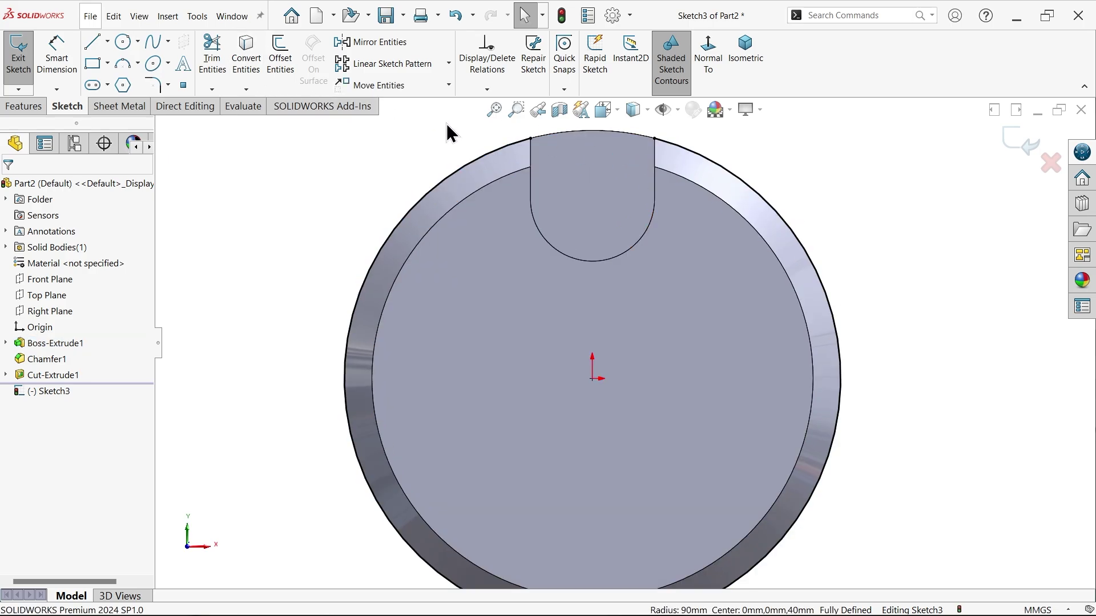
left_click(138, 63)
left_click(155, 112)
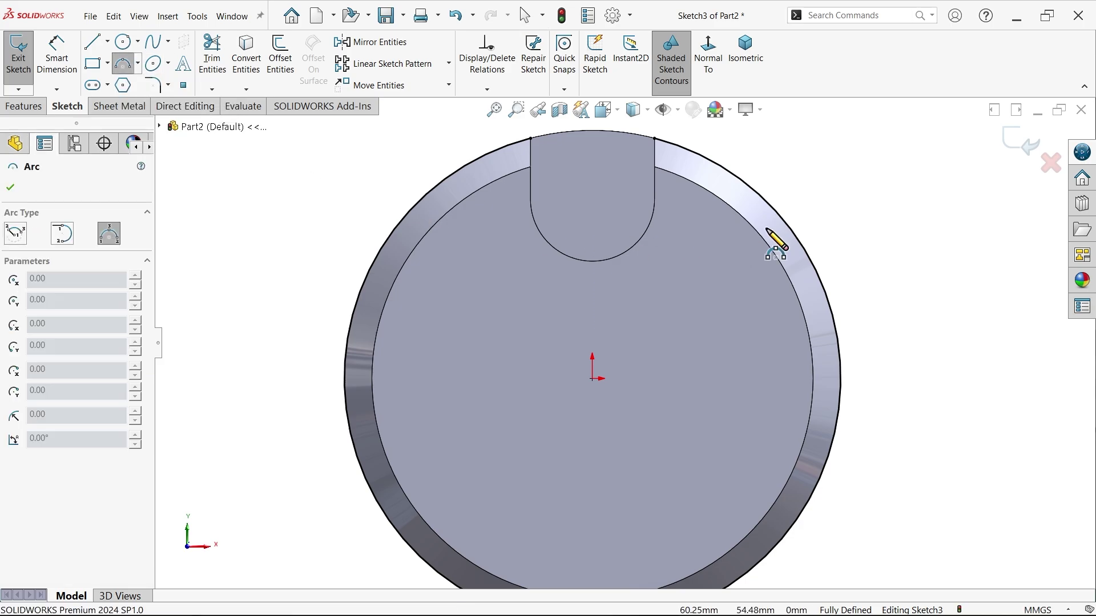
scroll(767, 229, "down", 3)
left_click(658, 150)
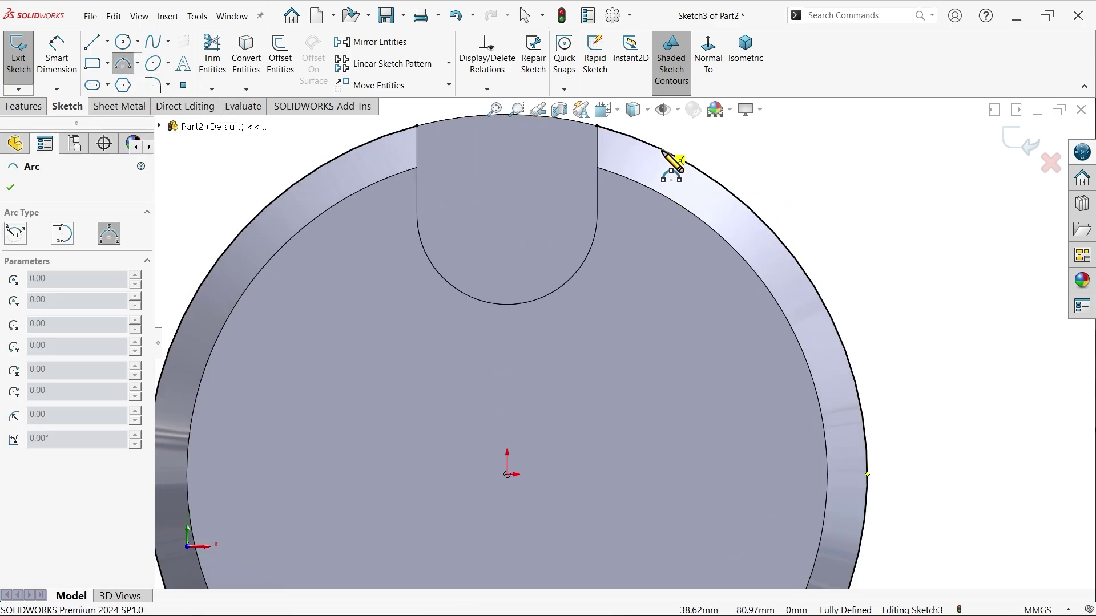
left_click(845, 352)
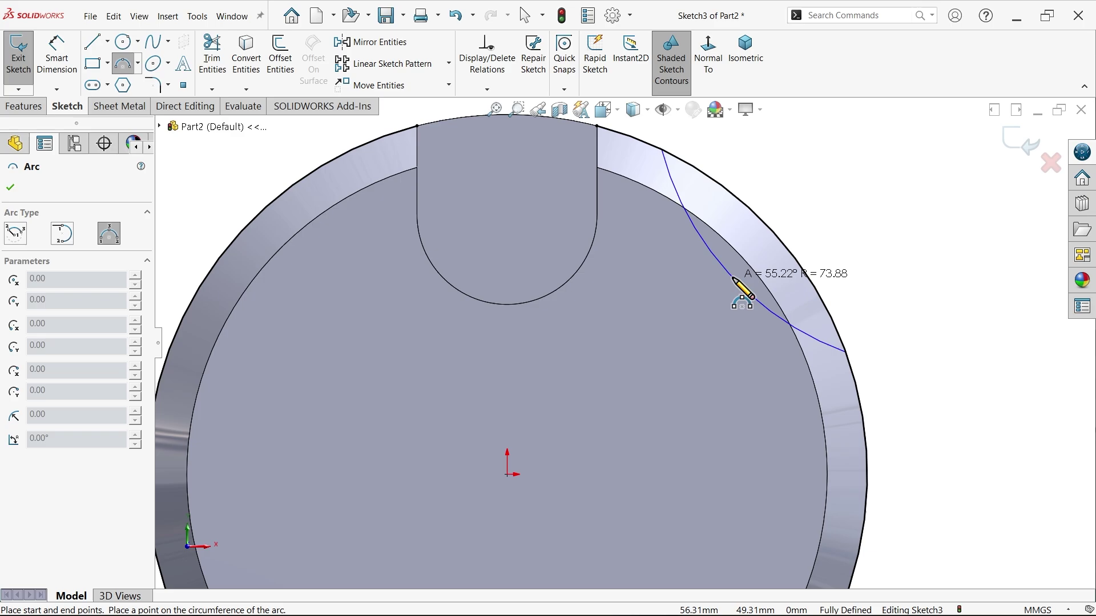
left_click(734, 280)
right_click(765, 210)
left_click(799, 218)
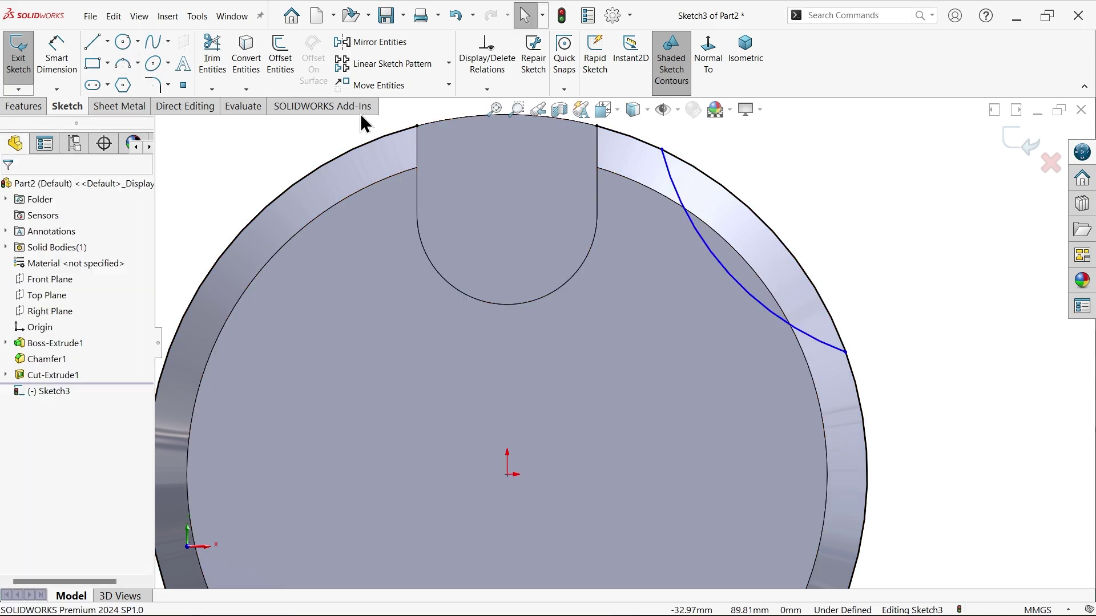
Dimension the arc's radius as R200.
left_click(60, 65)
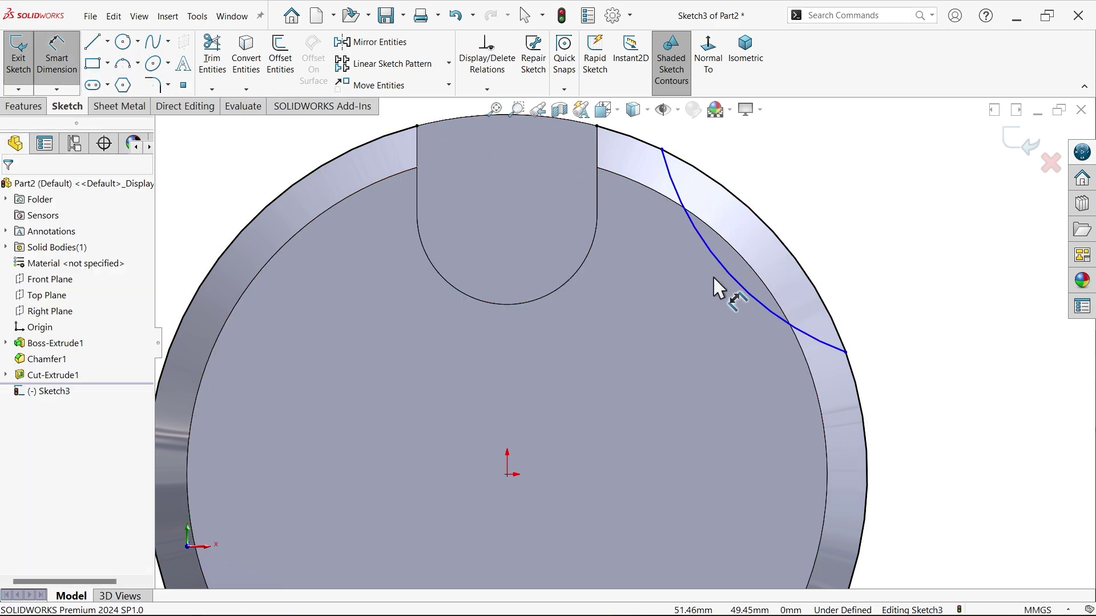
left_click(742, 285)
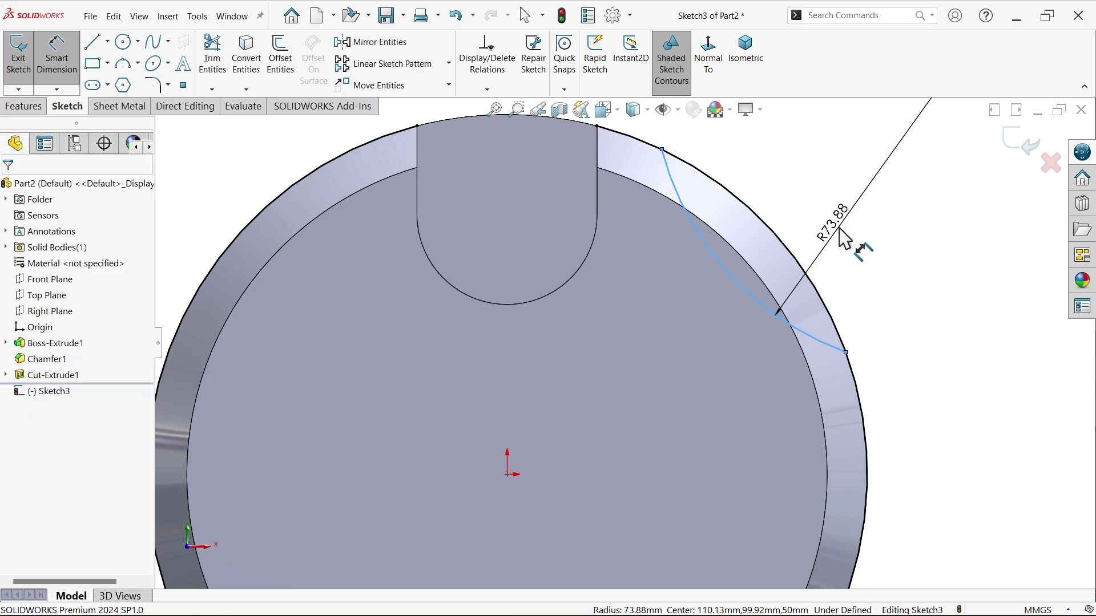
left_click(844, 242)
type("200")
left_click(770, 205)
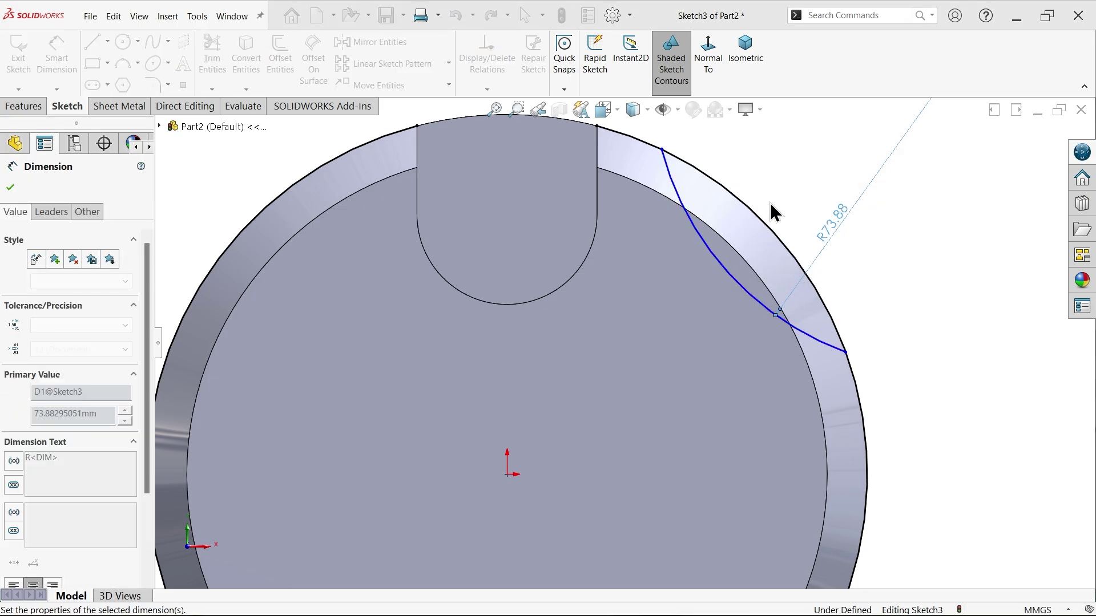
Dimension the arc endpoints 60 mm apart, check the reference drawing, then change it to 65 mm.
left_click(847, 353)
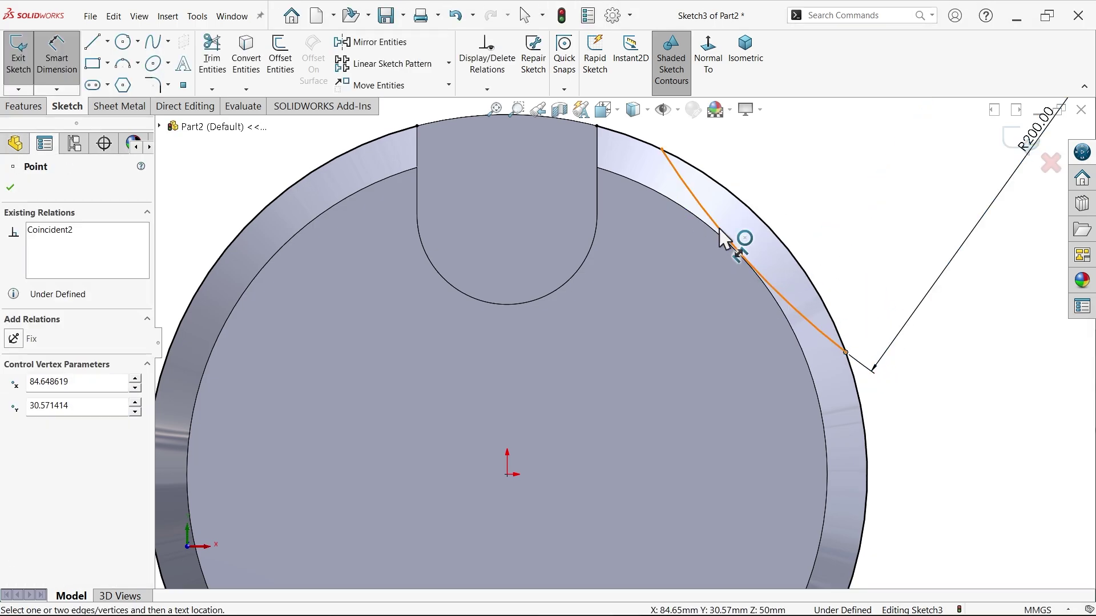
left_click(663, 150)
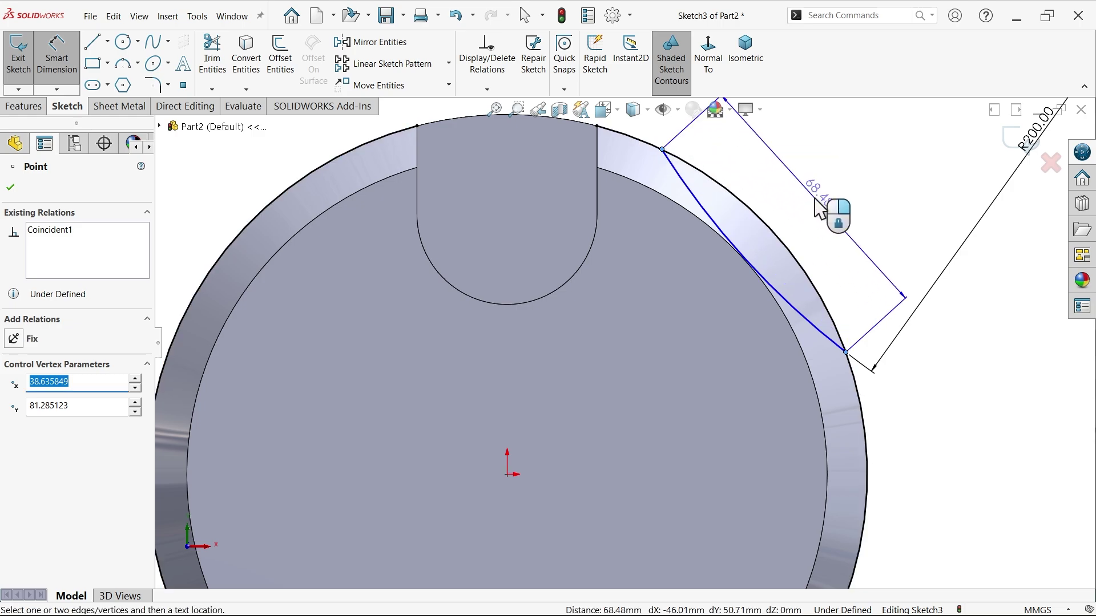
left_click(813, 200)
type("60")
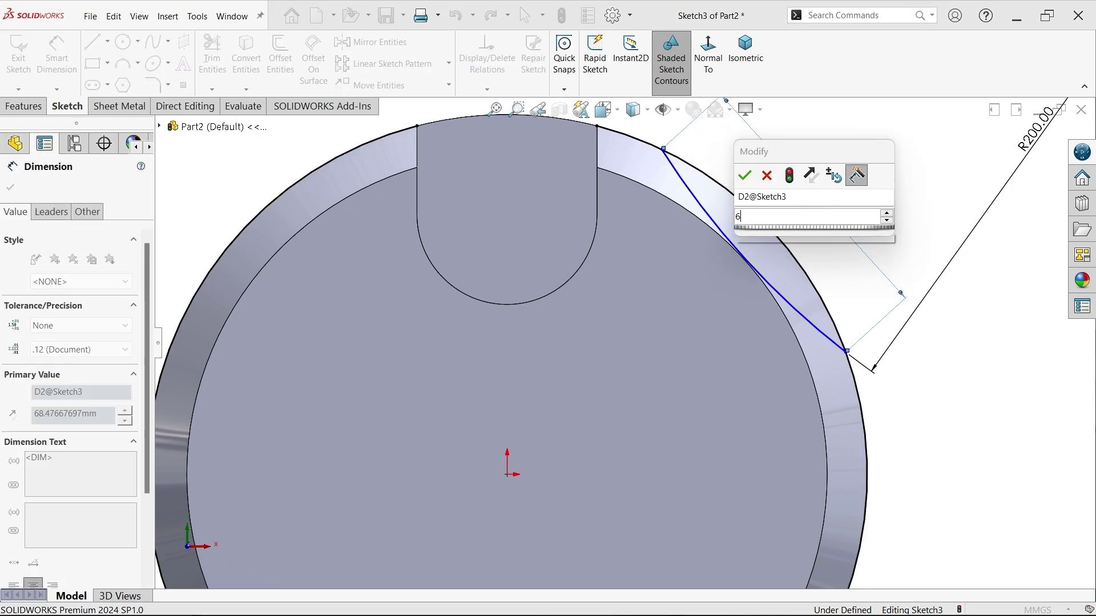
left_click(744, 177)
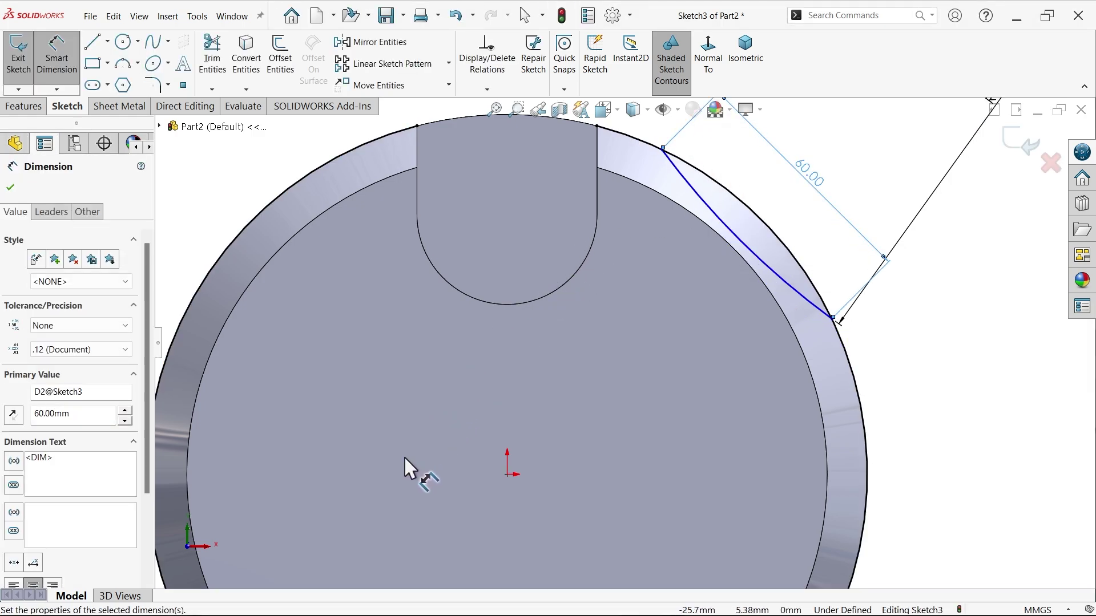
key("alt+Tab")
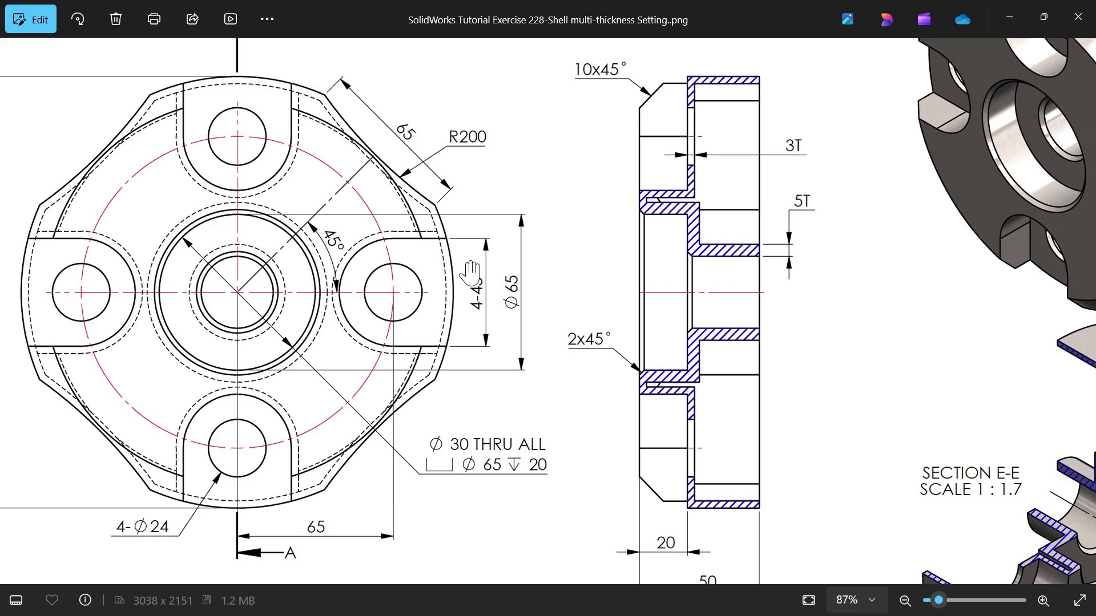
left_click(1010, 17)
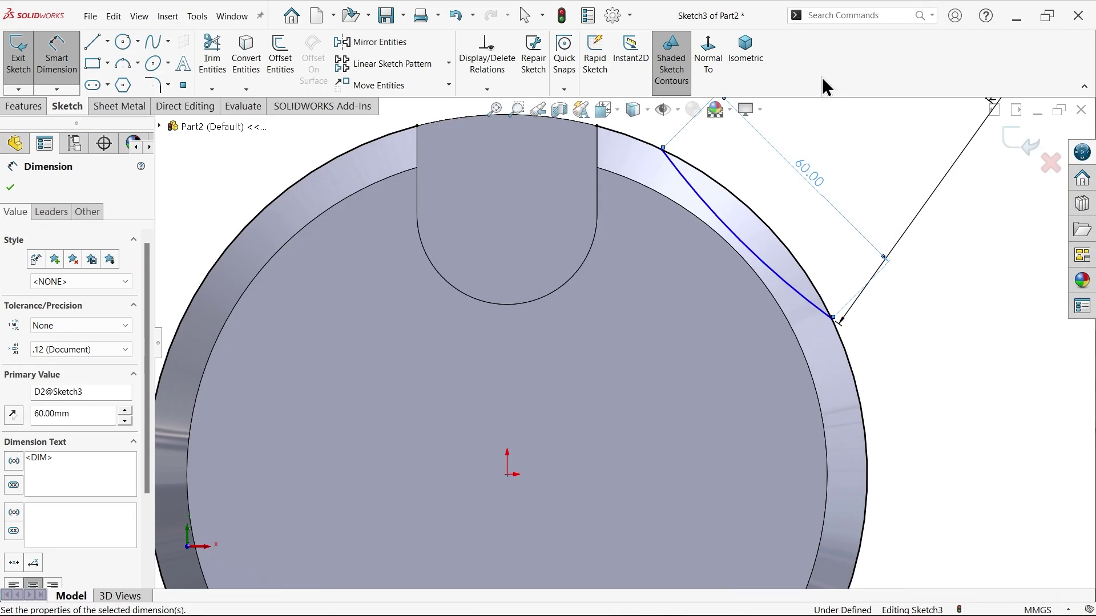
double_click(838, 171)
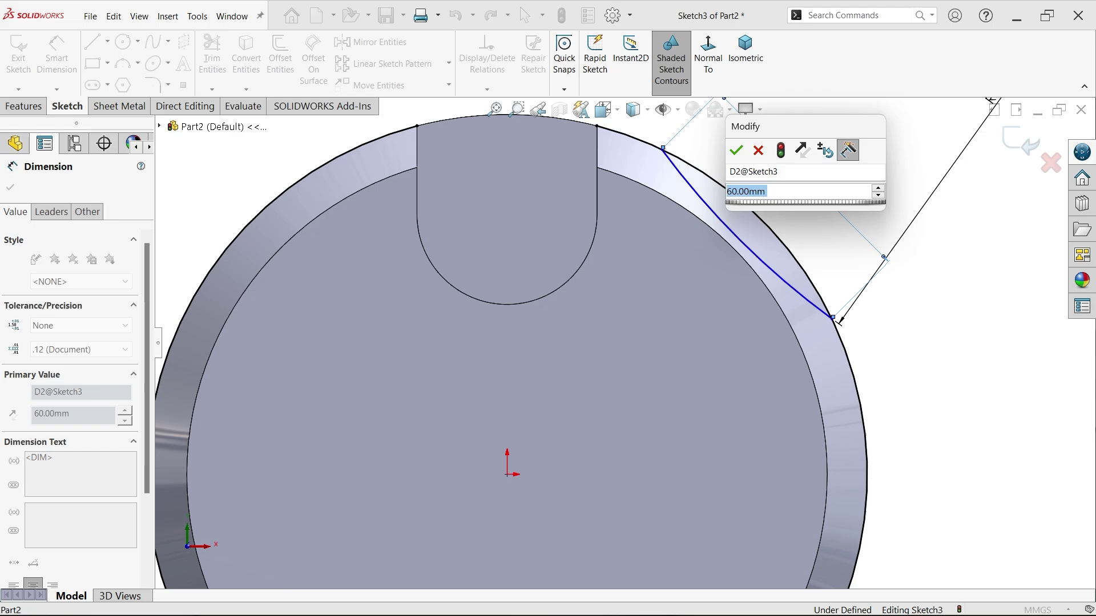
type("65")
left_click(735, 152)
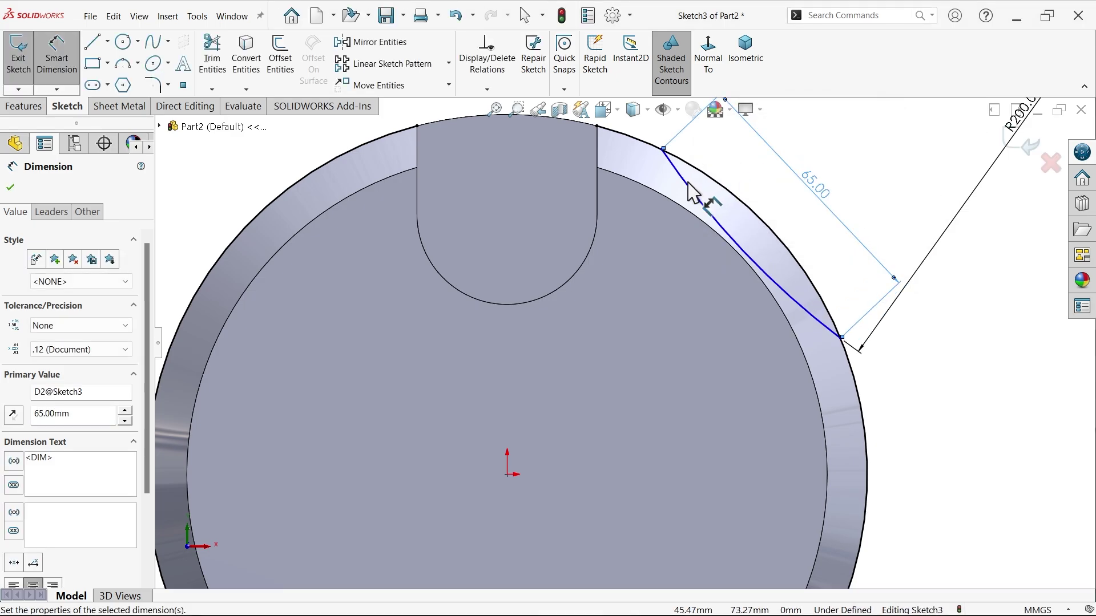
Draw a centerline from the origin to the R200 arc.
left_click(107, 42)
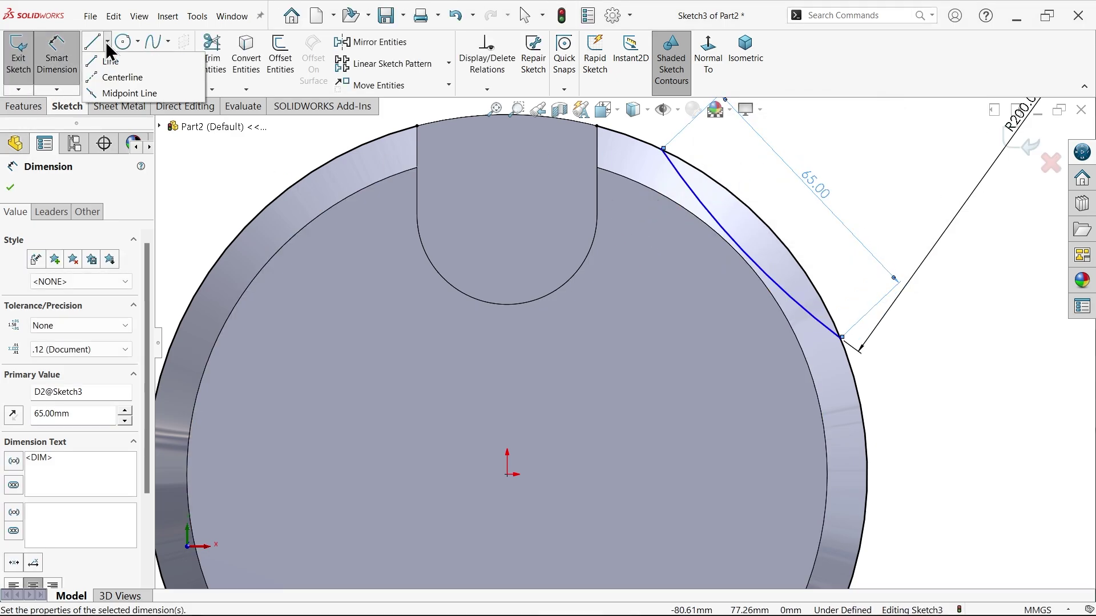
left_click(118, 78)
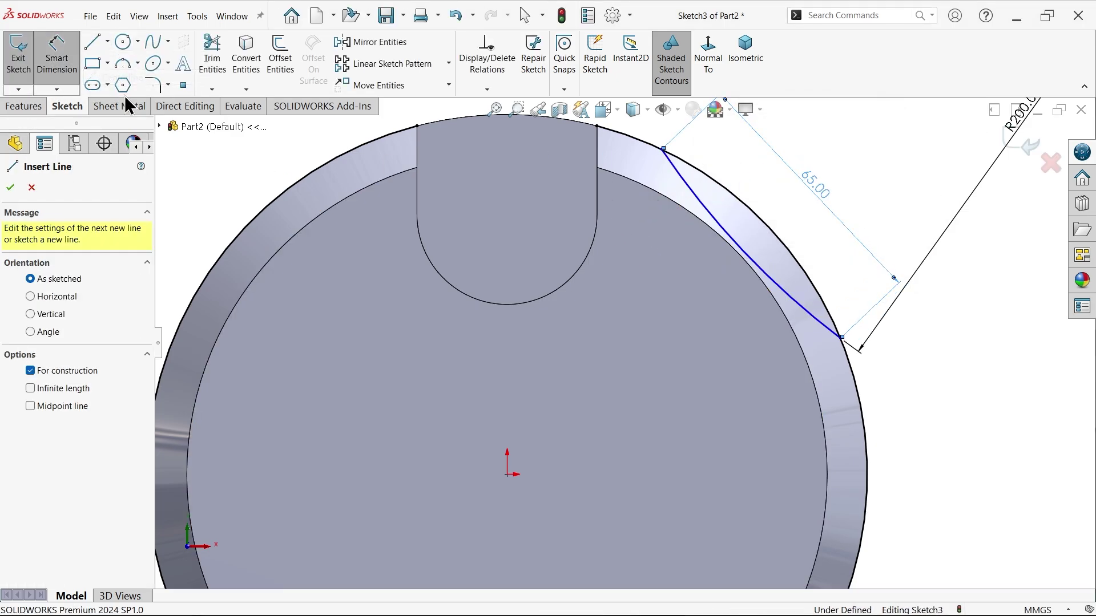
left_click(507, 473)
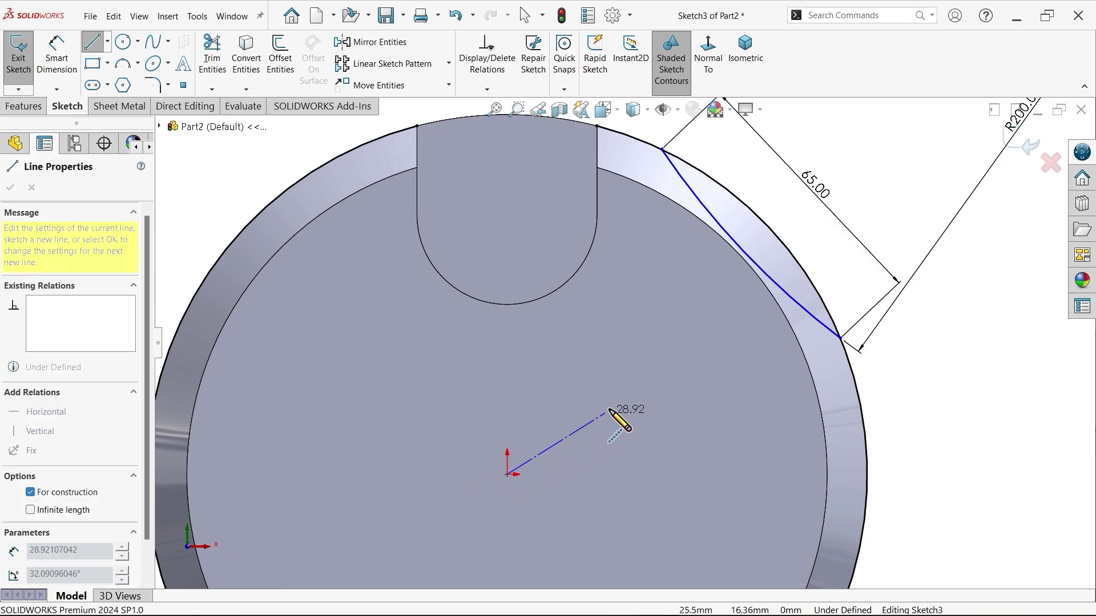
left_click(742, 251)
right_click(699, 284)
left_click(703, 290)
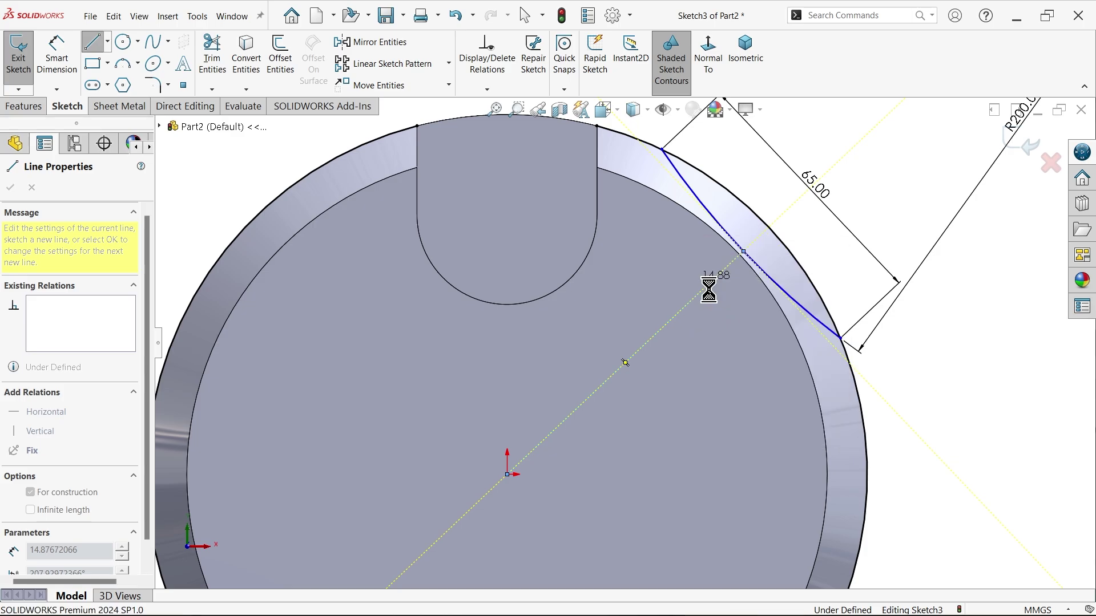
Dimension the centerline at 45° from the horizontal axis, fully defining the sketch.
left_click(66, 69)
scroll(621, 440, "down", 4)
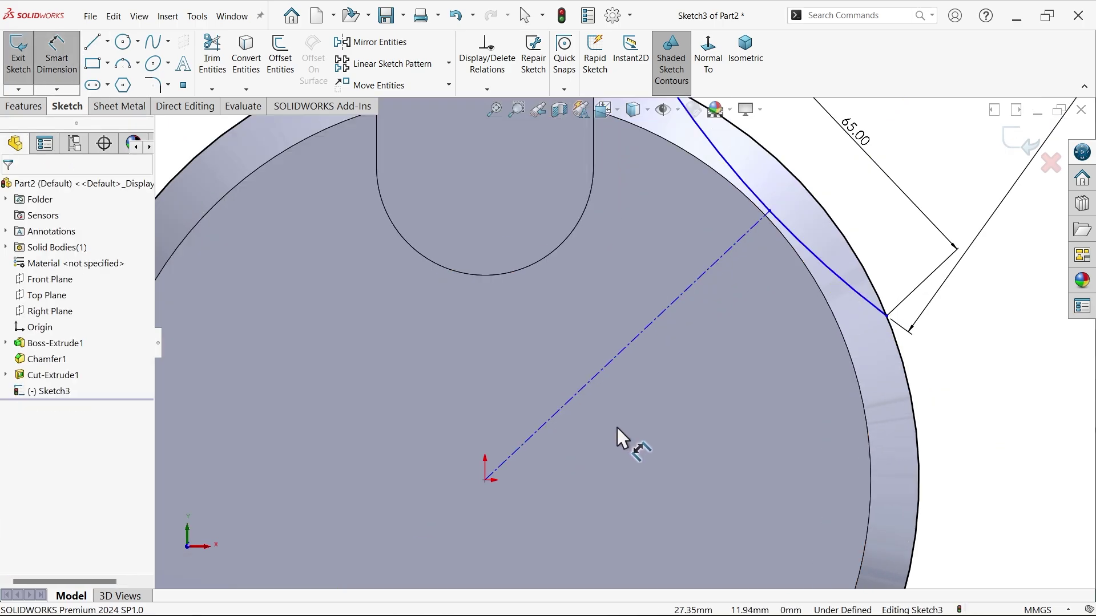
scroll(582, 362, "up", 2)
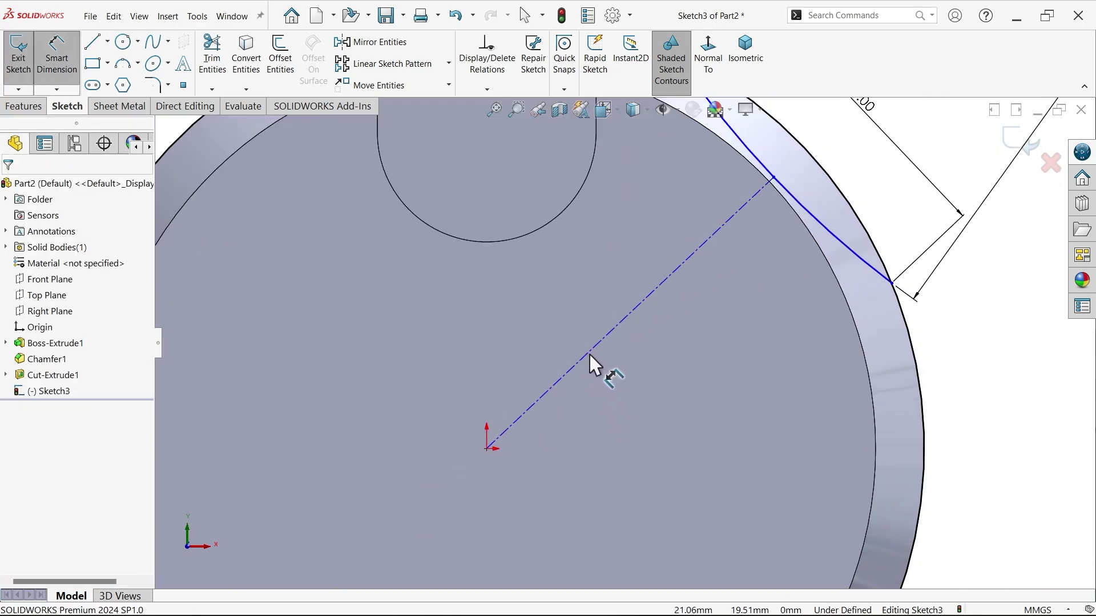
left_click(586, 364)
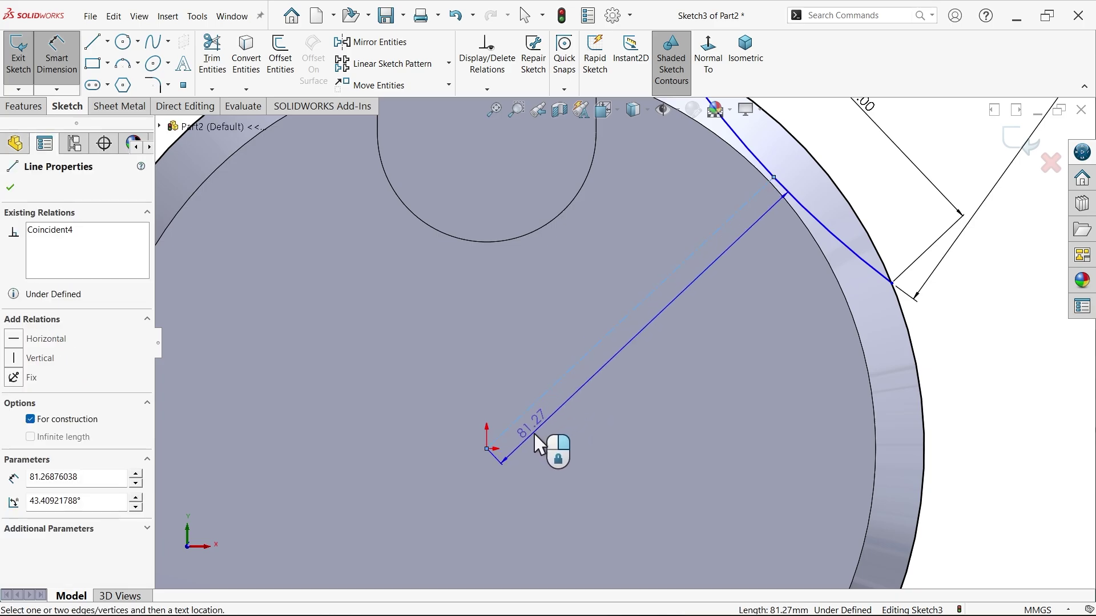
left_click(488, 450)
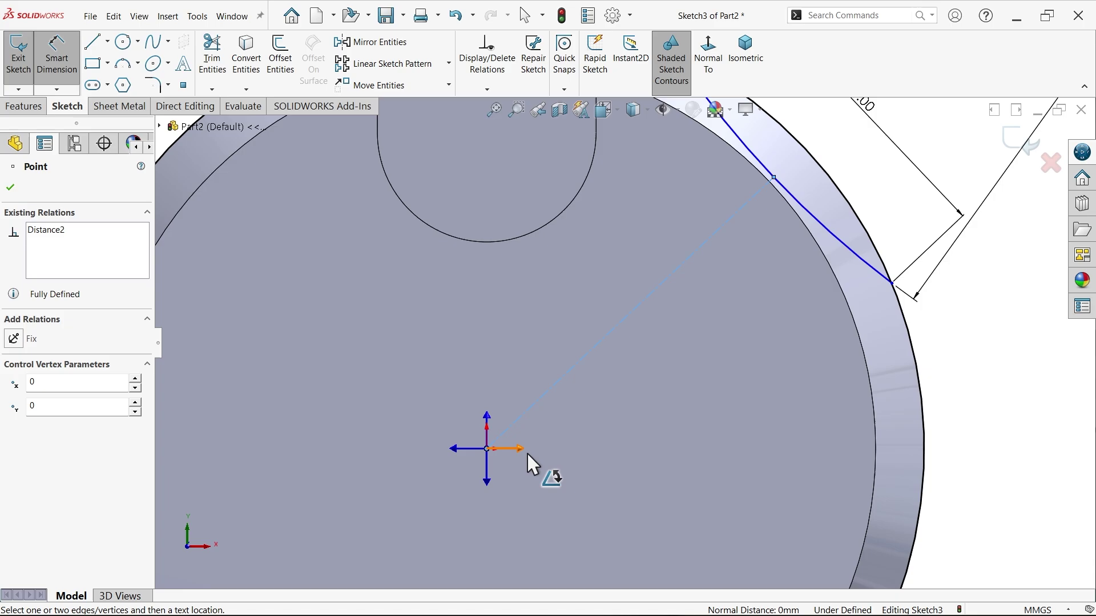
left_click(521, 450)
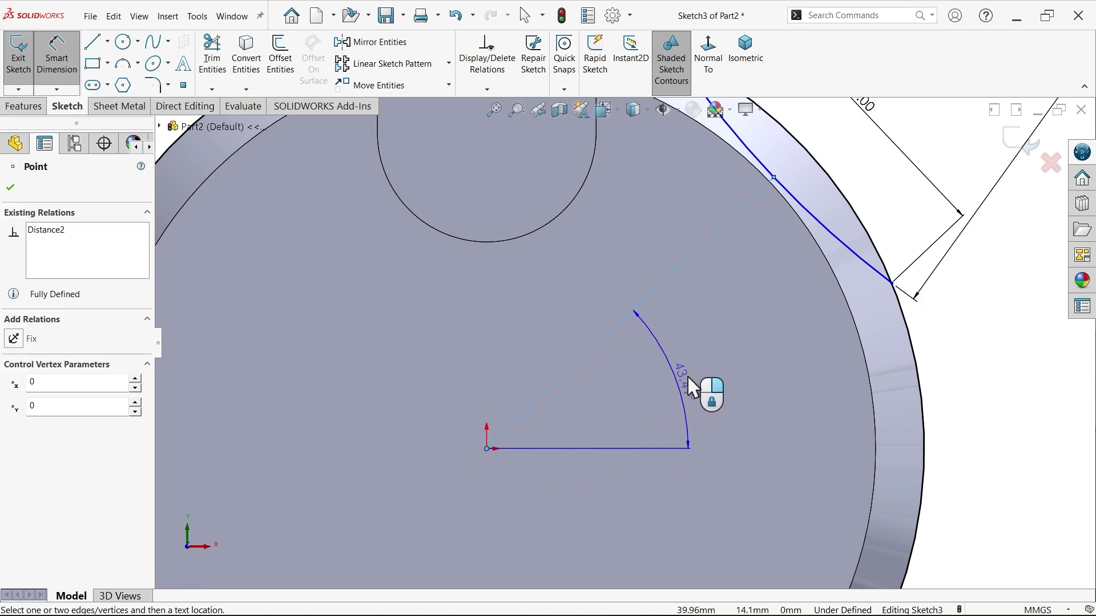
left_click(806, 325)
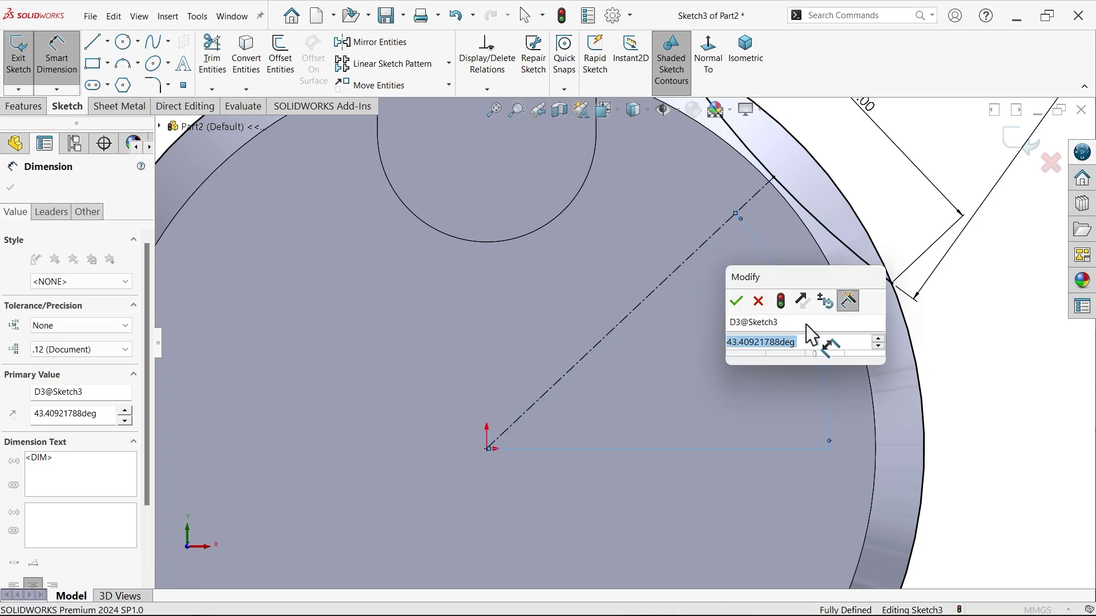
type("45")
left_click(736, 301)
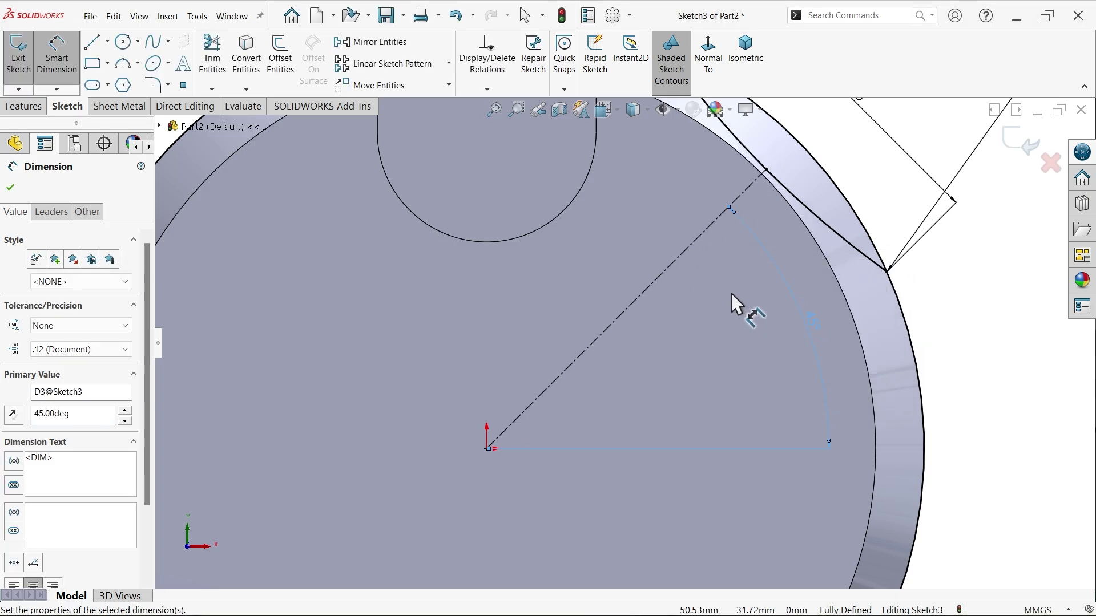
scroll(671, 268, "up", 2)
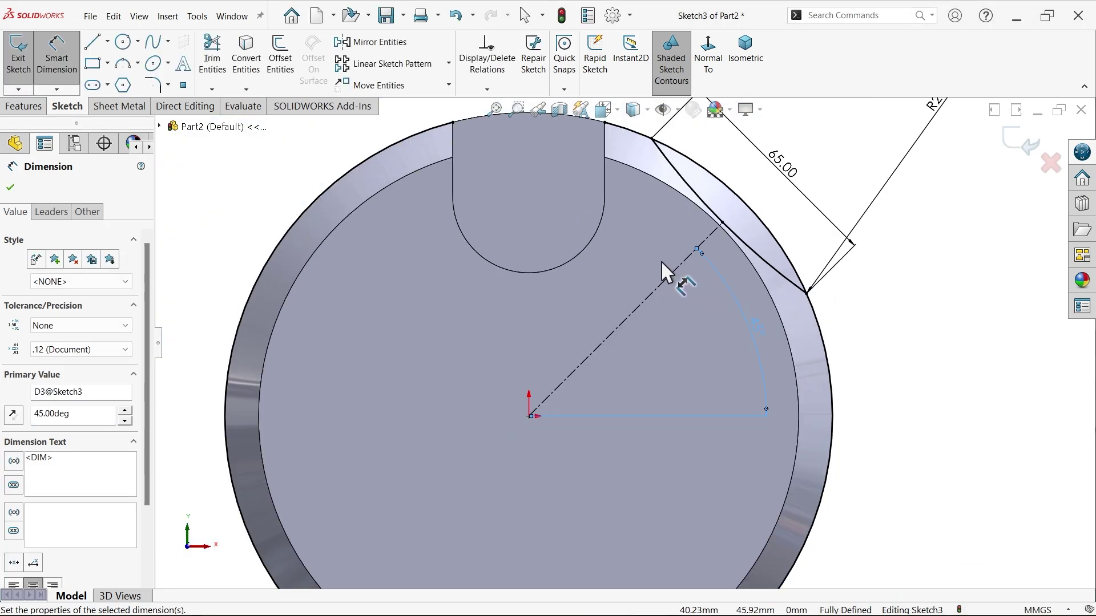
Power-trim the outer rim arc segments, leaving a closed sliver between the R200 arc and the rim.
left_click(213, 67)
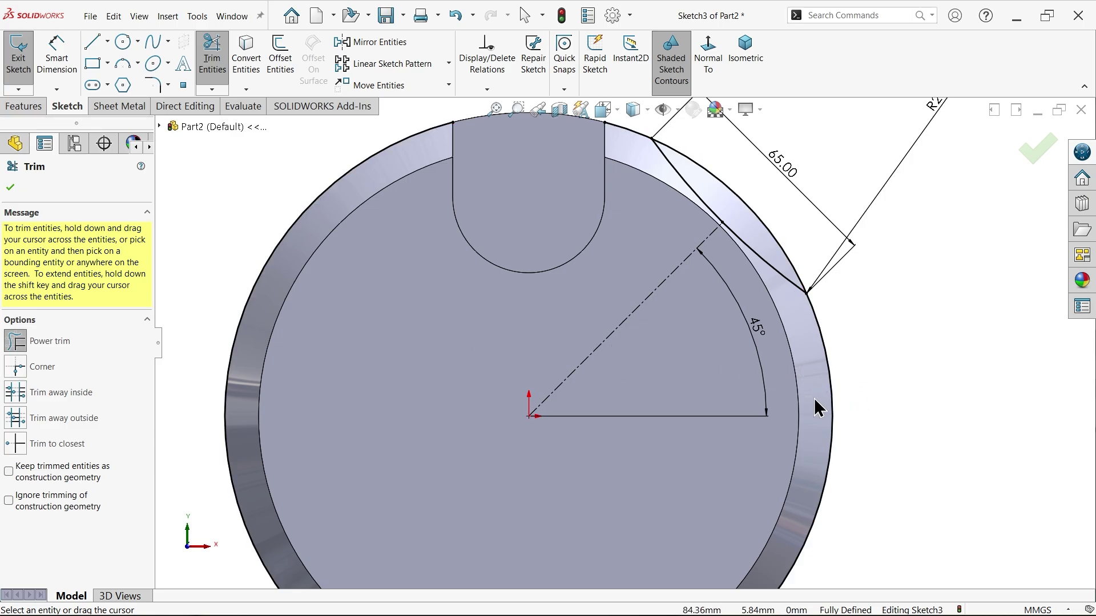
left_click_drag(831, 396, 911, 401)
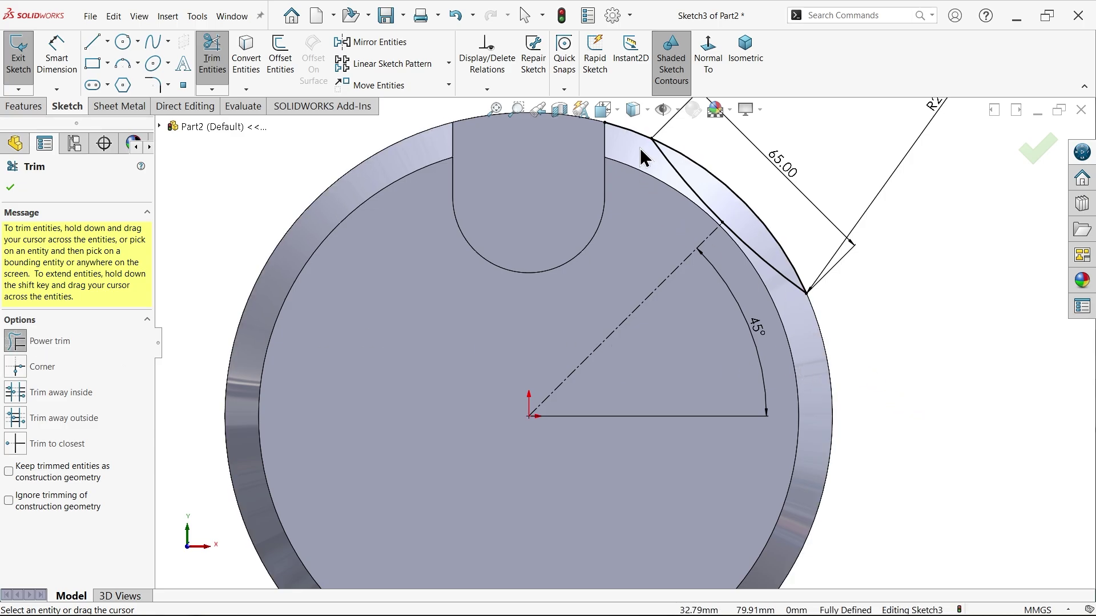
scroll(641, 159, "down", 3)
left_click_drag(622, 232, 622, 162)
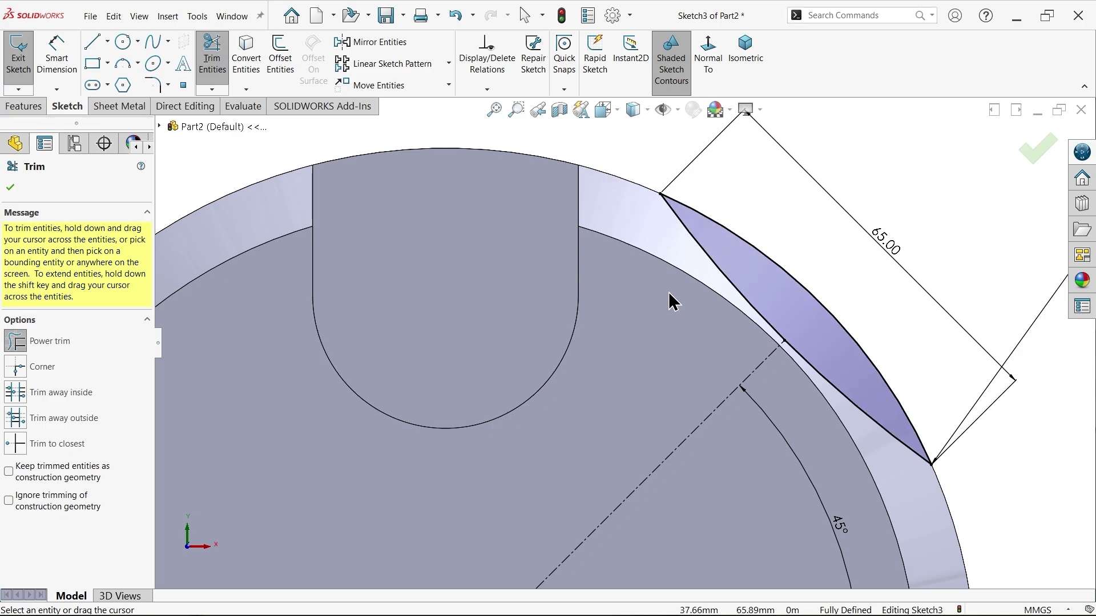
left_click(10, 187)
Extrude-cut the sliver sketch Through All to create Cut-Extrude2.
left_click(19, 105)
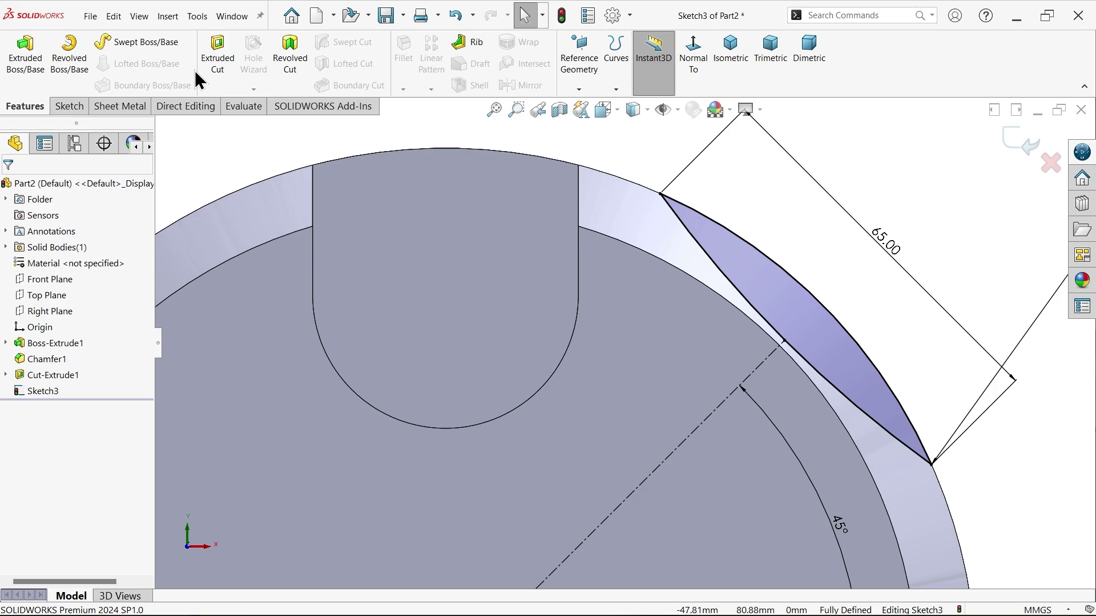
left_click(218, 49)
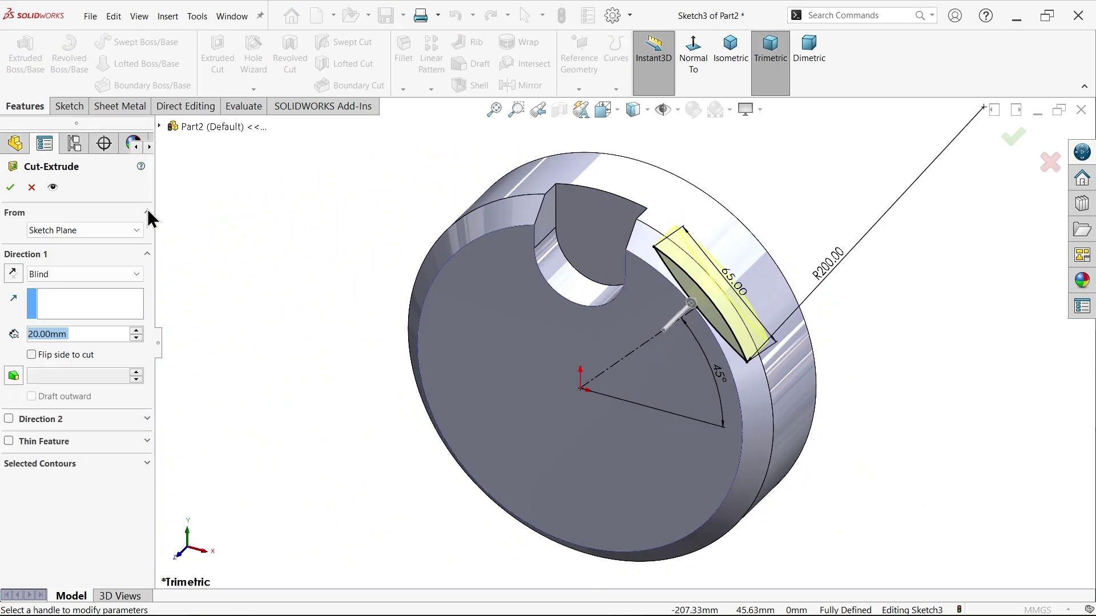
left_click(40, 275)
left_click(54, 299)
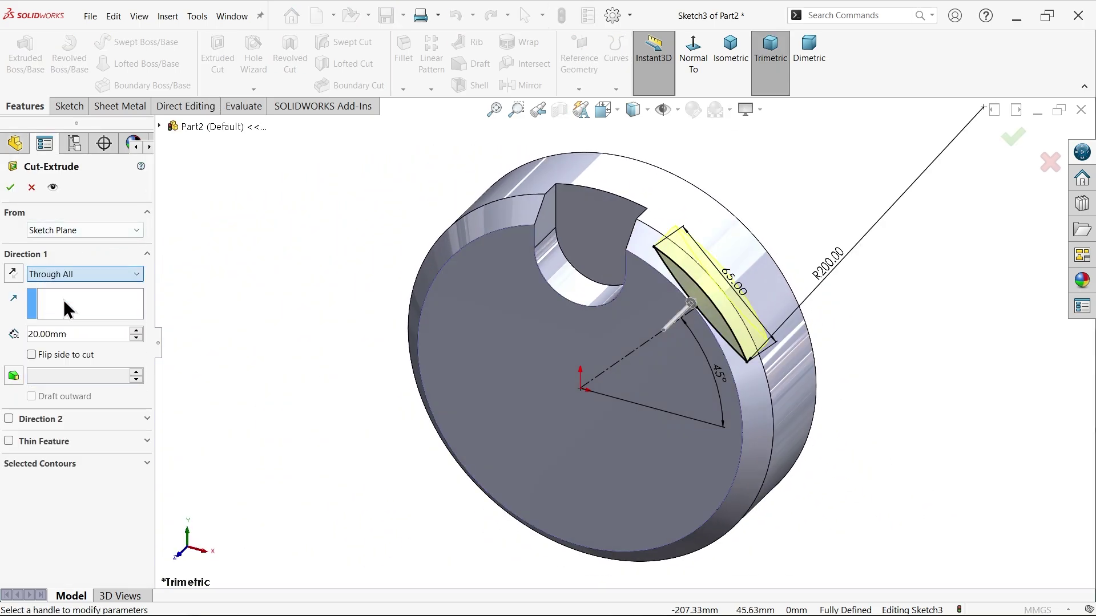
scroll(714, 269, "down", 2)
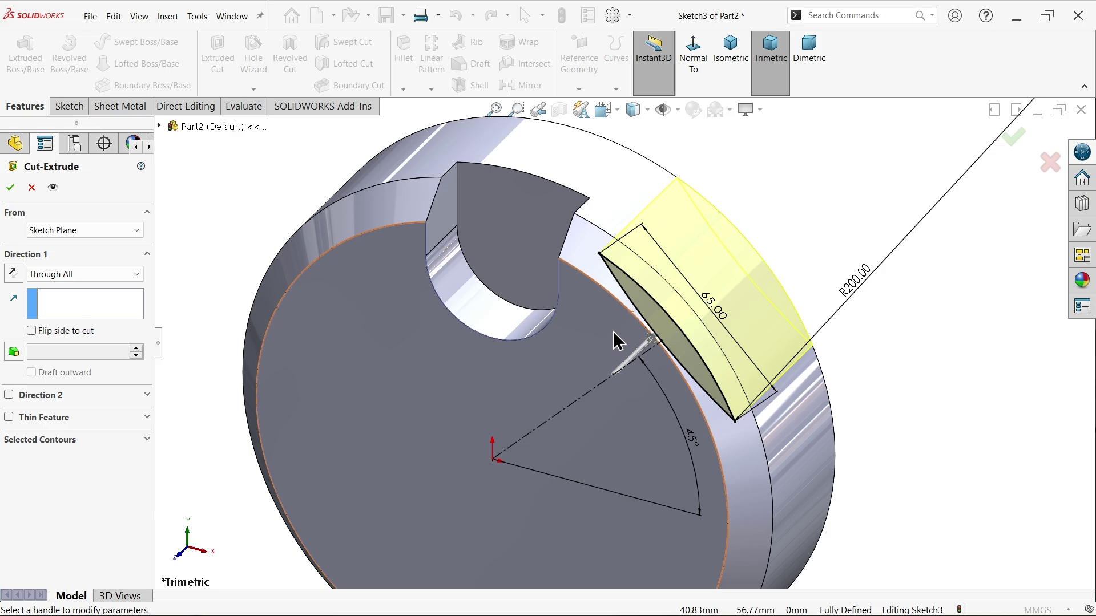
middle_click_drag(803, 235, 753, 218)
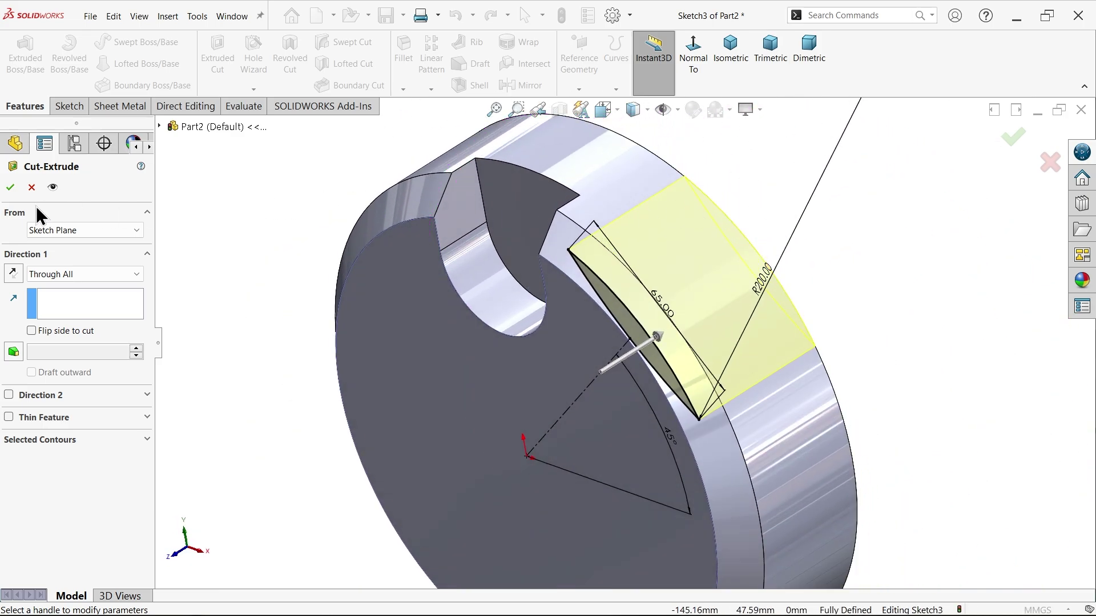
left_click(11, 188)
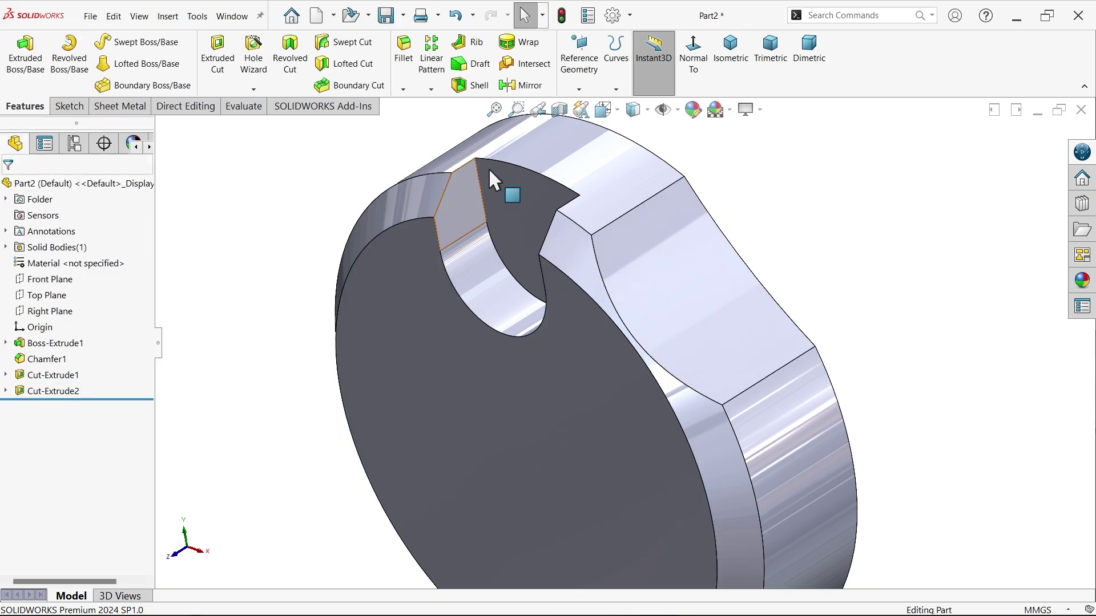
Circular-pattern Cut-Extrude1 and Cut-Extrude2 four times over 360° about the disc's outer cylindrical face.
left_click(731, 51)
left_click(431, 89)
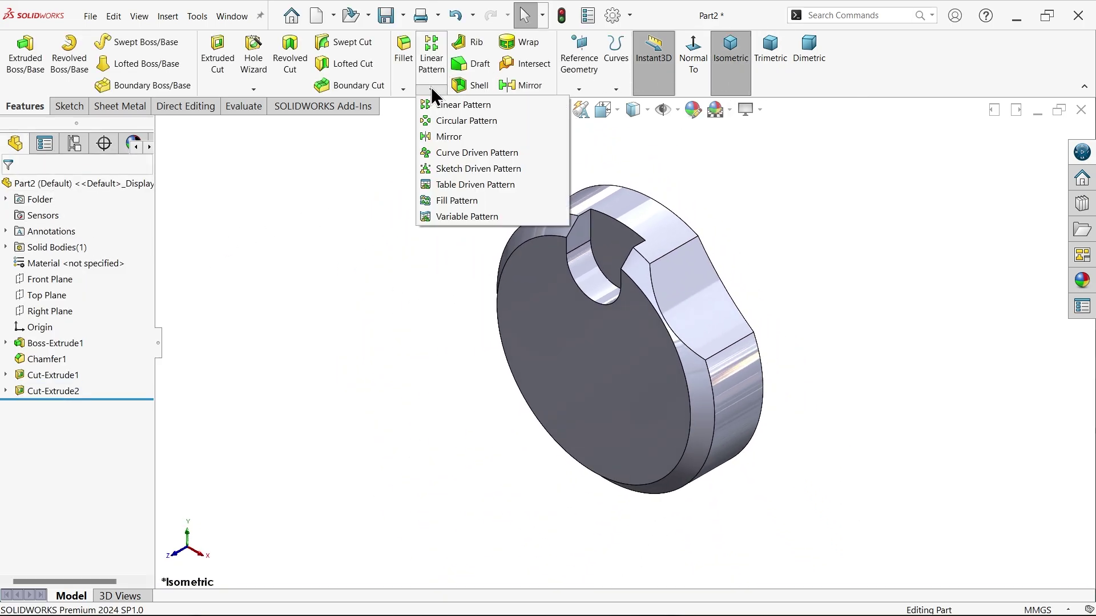
left_click(441, 122)
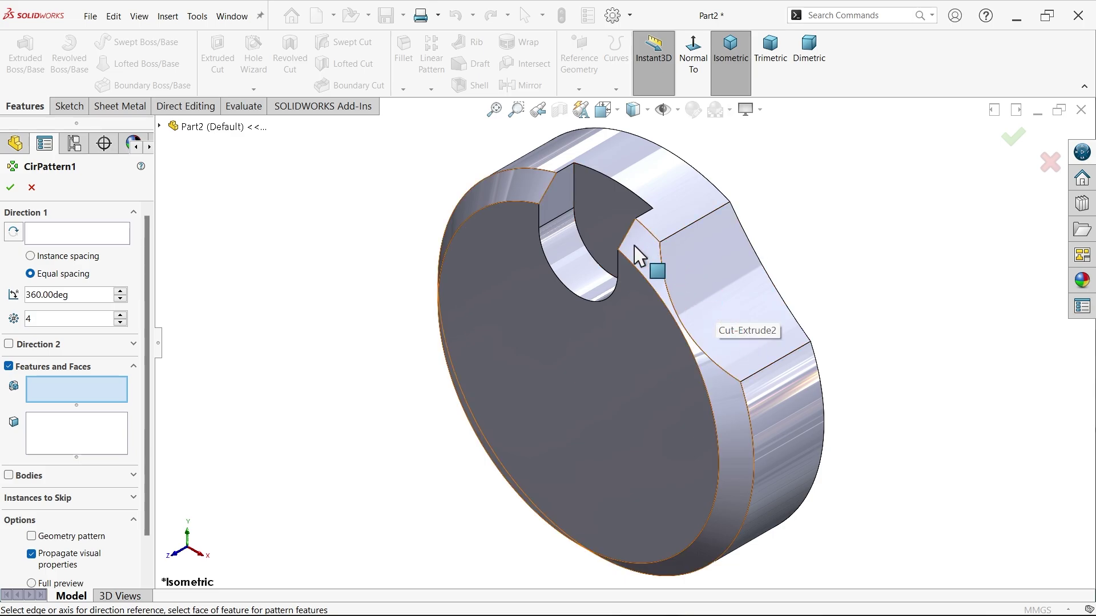
left_click(54, 236)
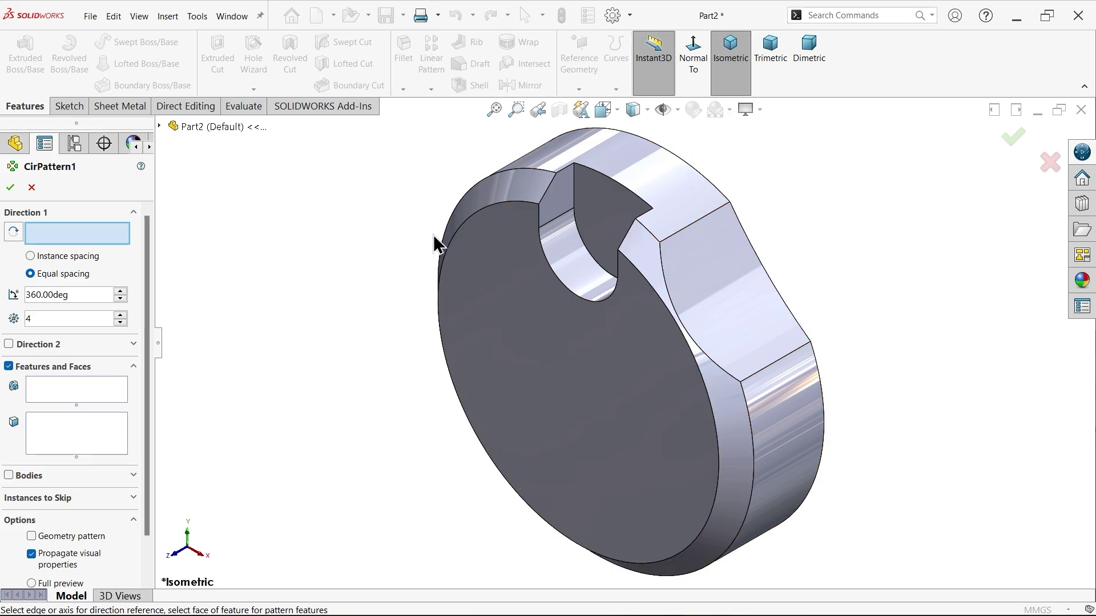
left_click(672, 197)
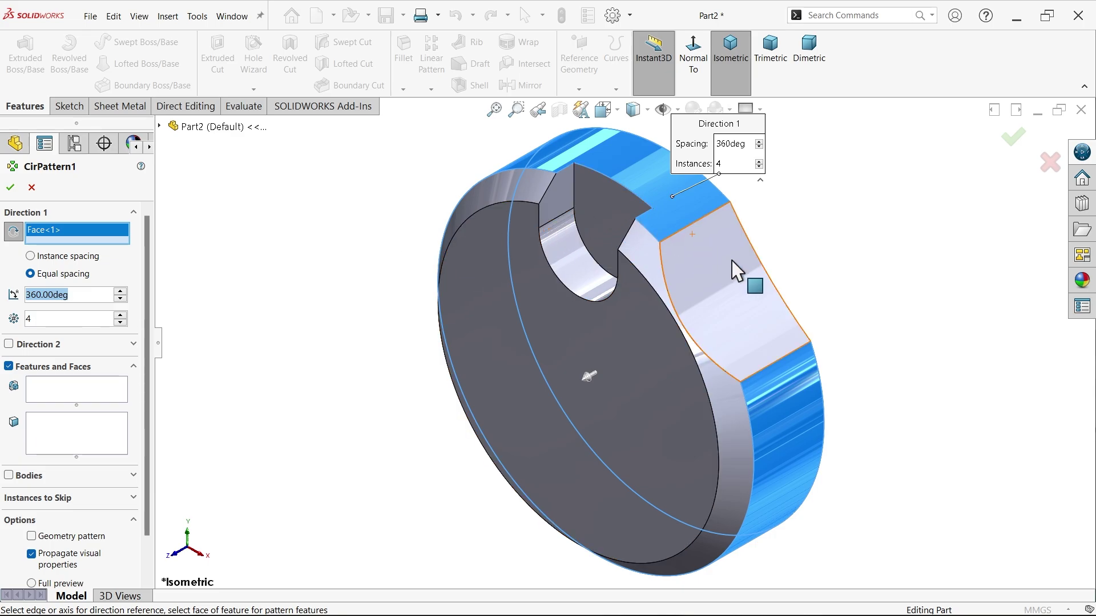
left_click(55, 397)
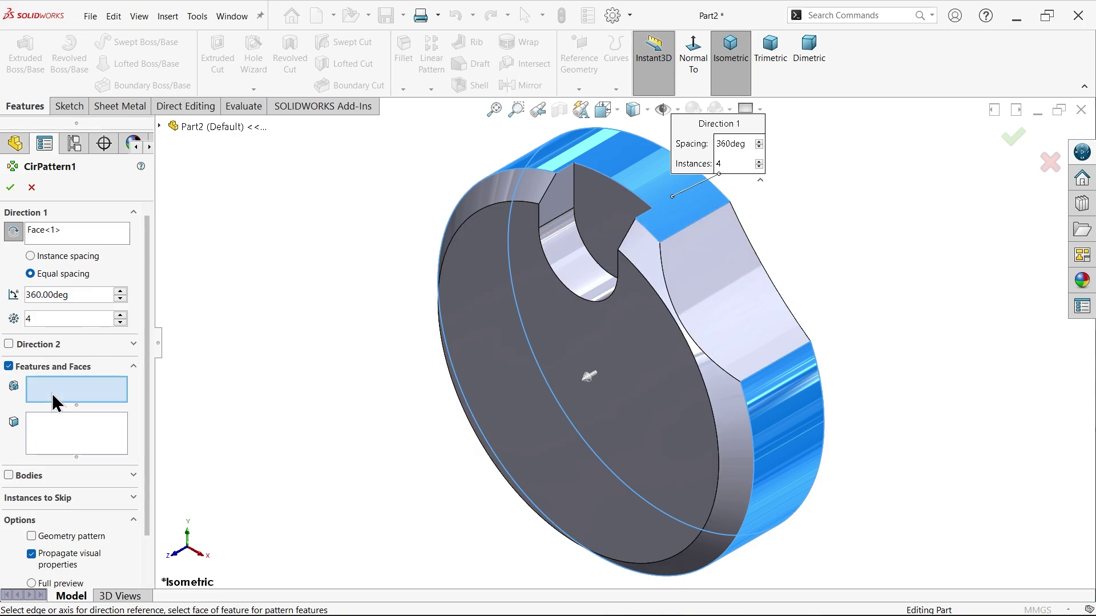
left_click(588, 259)
left_click(704, 297)
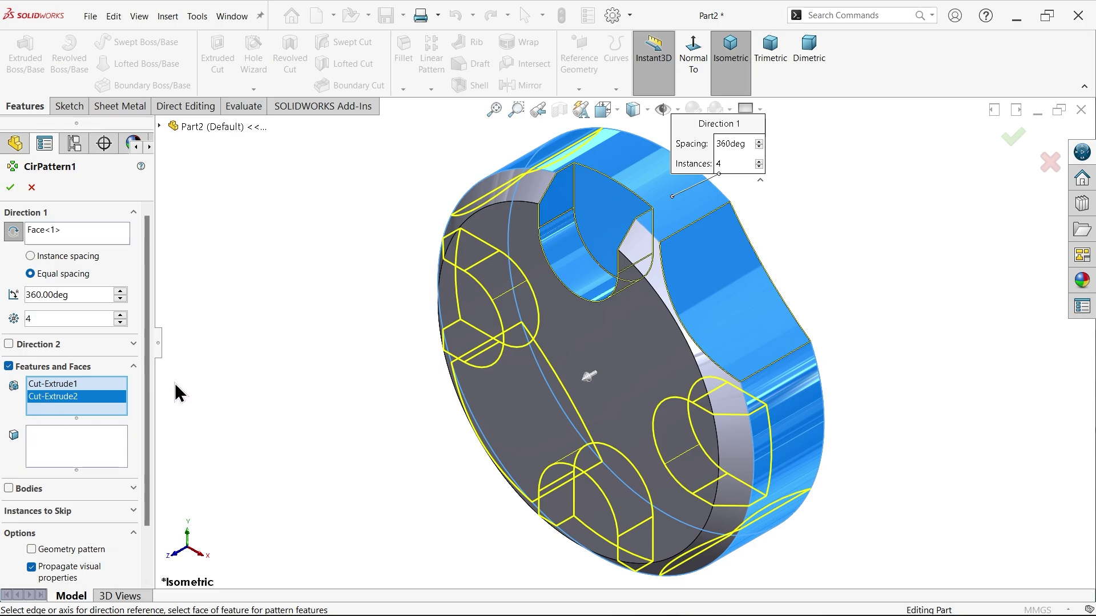
left_click(11, 190)
mouse_move(228, 297)
middle_mouse_down()
mouse_move(306, 208)
mouse_move(359, 194)
mouse_move(266, 234)
mouse_move(169, 242)
mouse_move(261, 244)
middle_mouse_up()
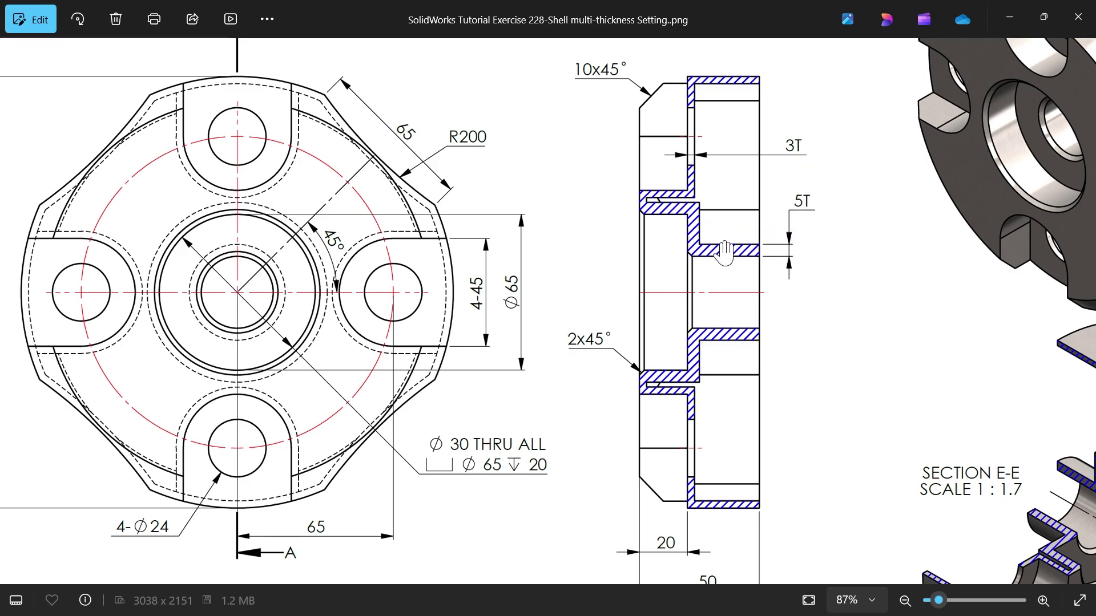
In Hole Wizard, choose a counterbored hole with 30 mm diameter and a Blind end condition.
left_click(1017, 22)
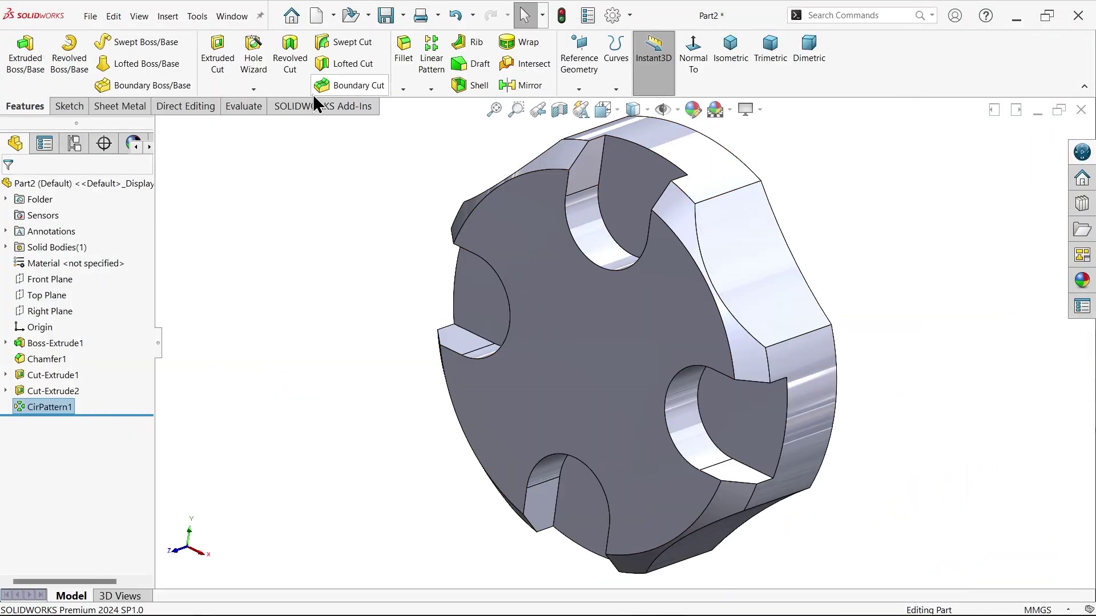
left_click(254, 62)
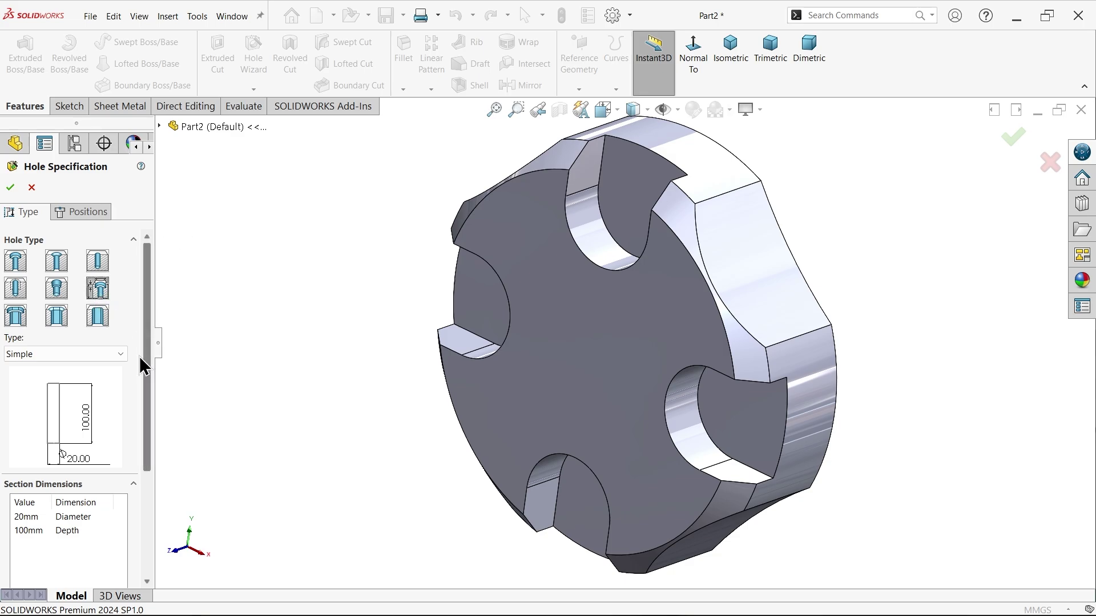
left_click(121, 355)
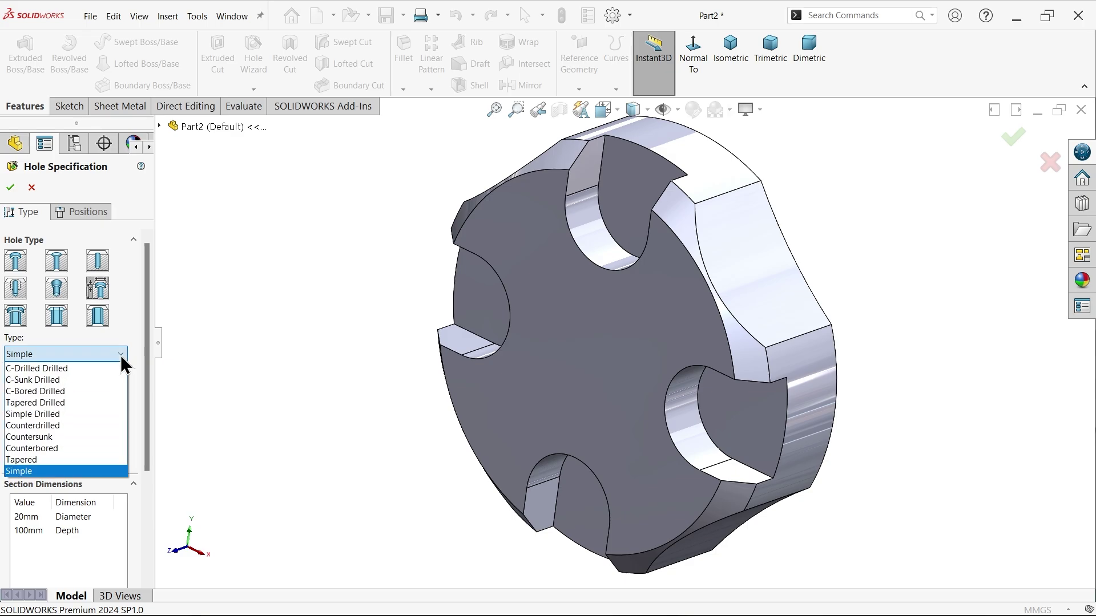
left_click(36, 451)
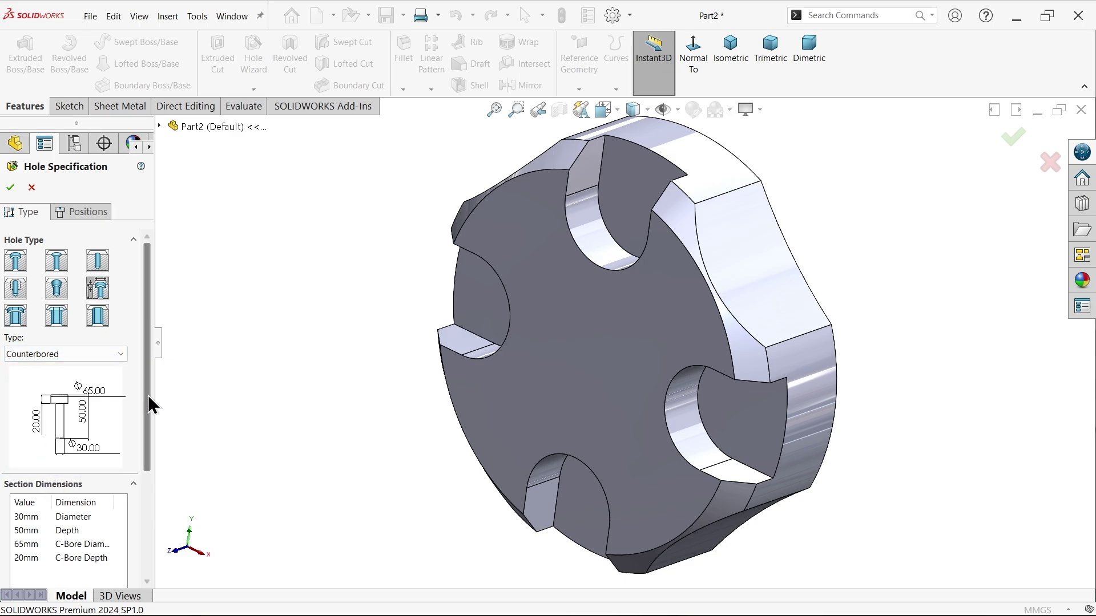
left_click_drag(147, 400, 143, 449)
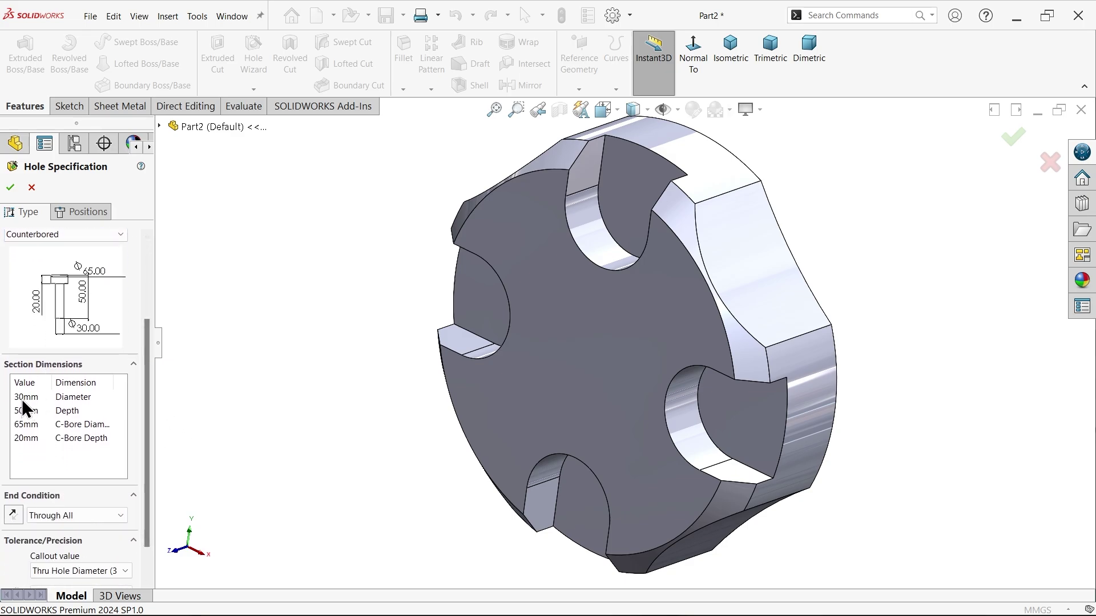
left_click(32, 397)
left_click(30, 415)
left_click(651, 321)
scroll(147, 392, "down", 2)
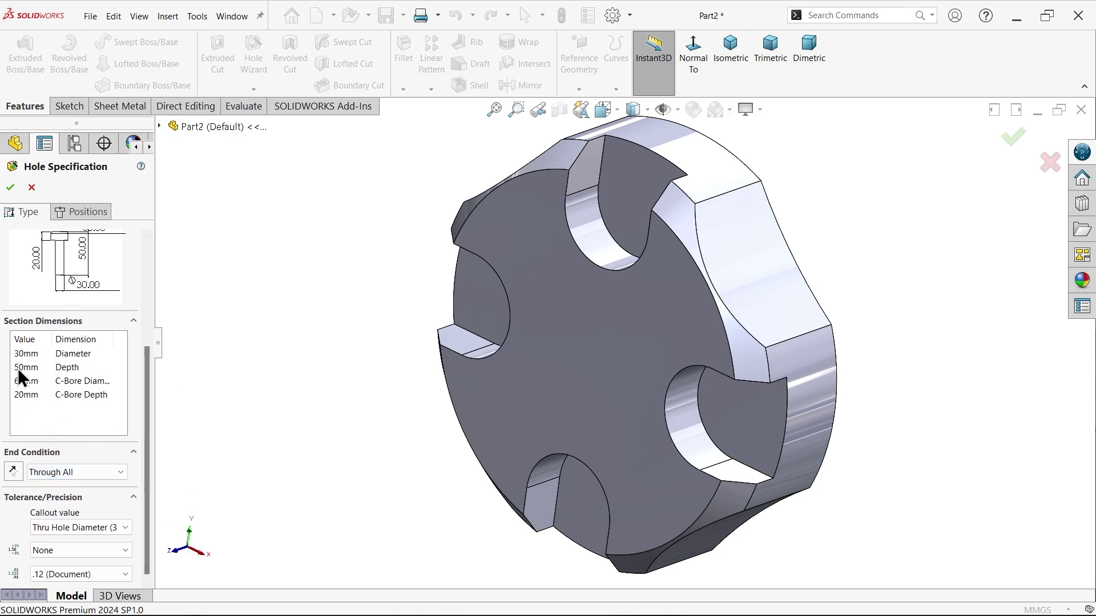
left_click(51, 472)
left_click(45, 485)
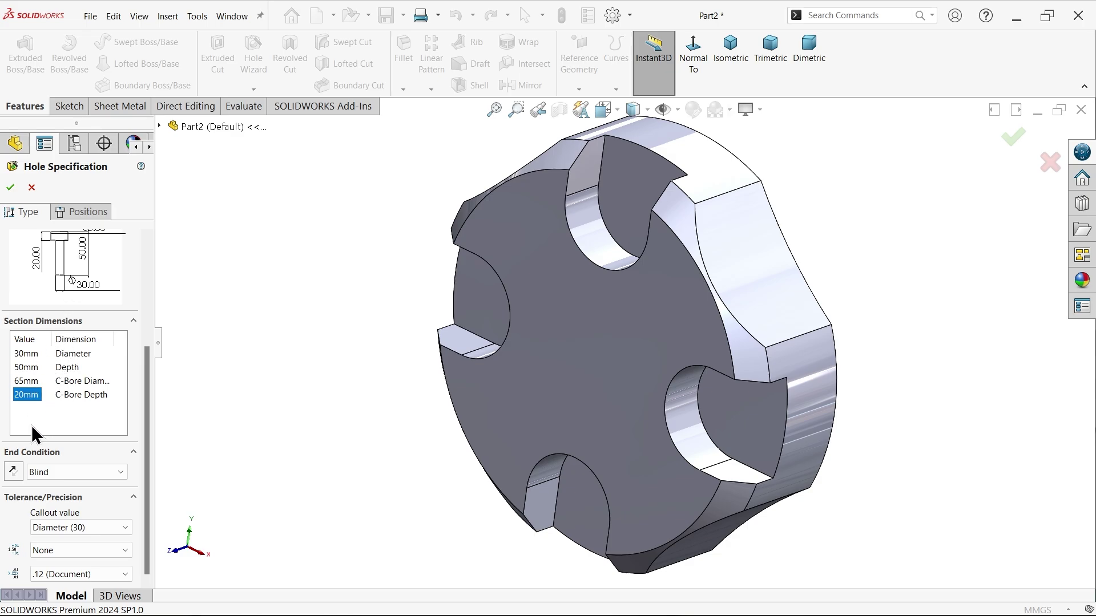
Position the hole on the front face at the disc's centre and create Hole1.
left_click(85, 213)
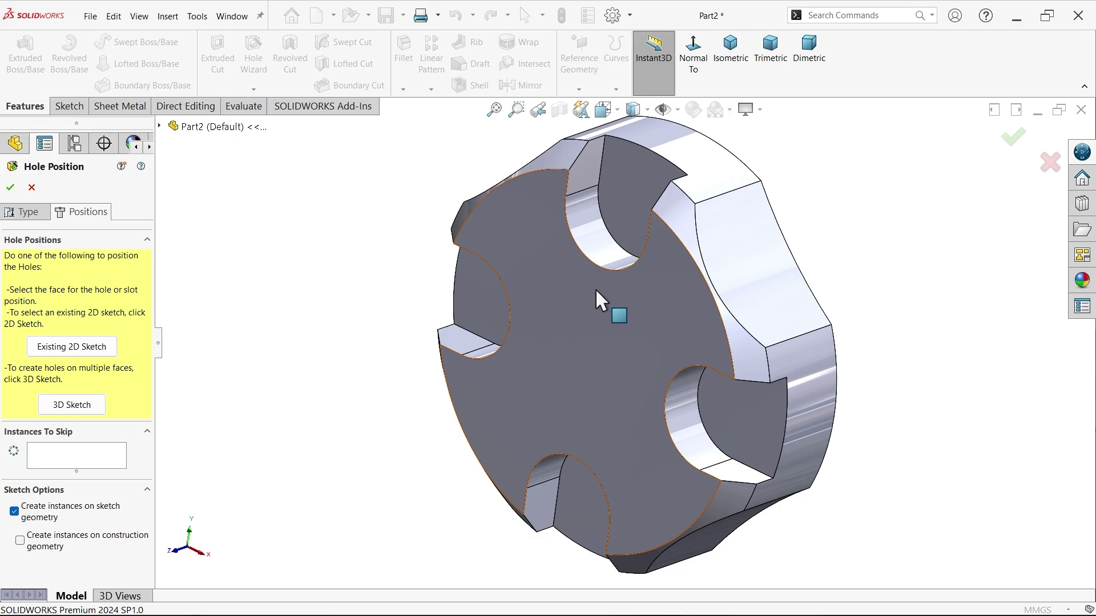
left_click(597, 382)
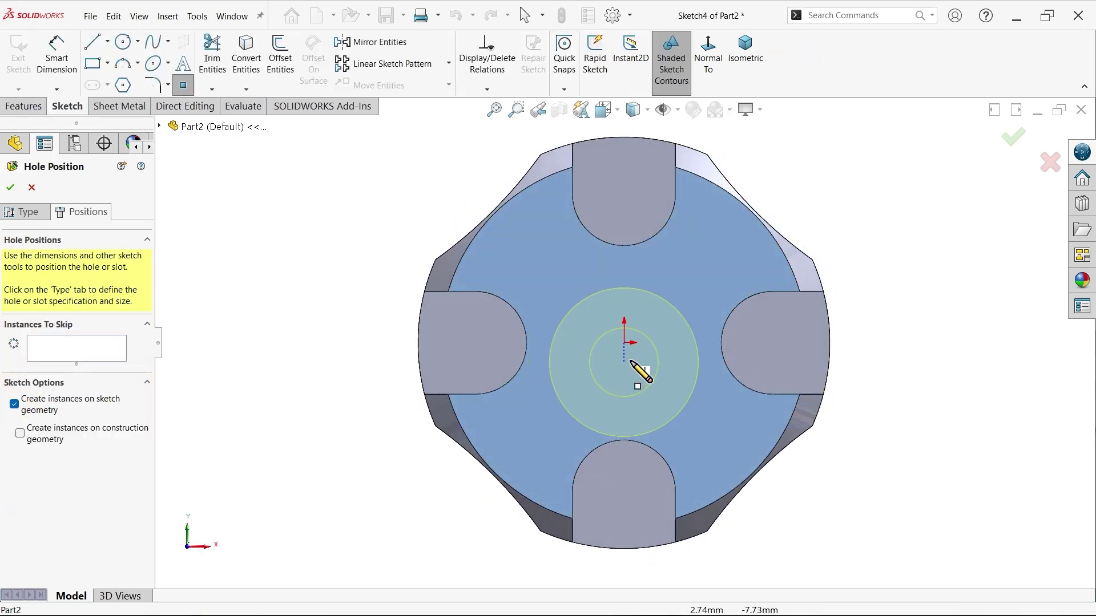
left_click(625, 344)
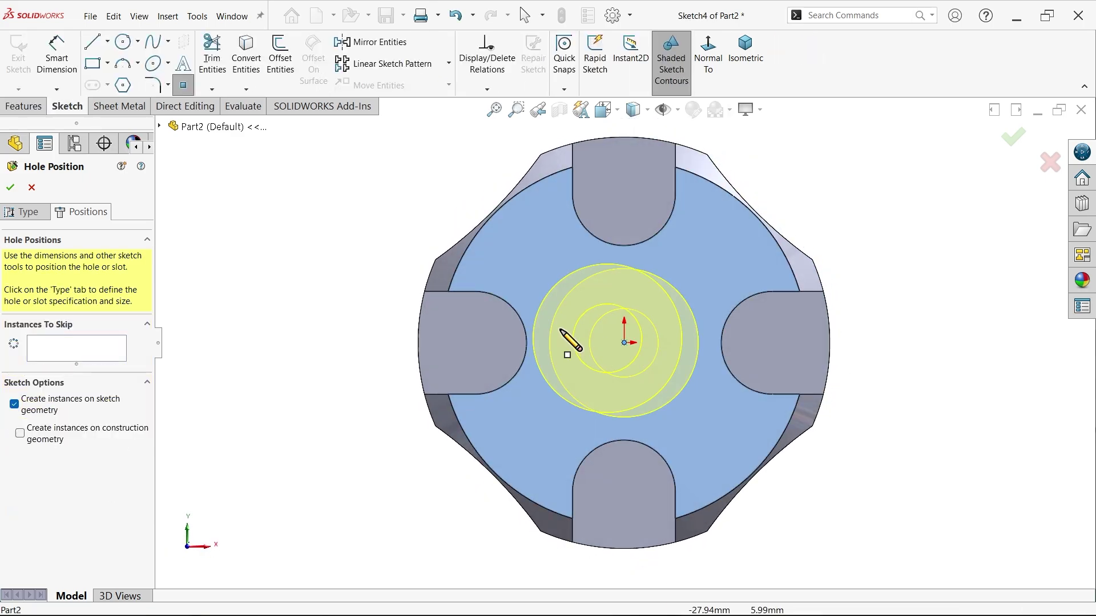
right_click(285, 231)
left_click(324, 233)
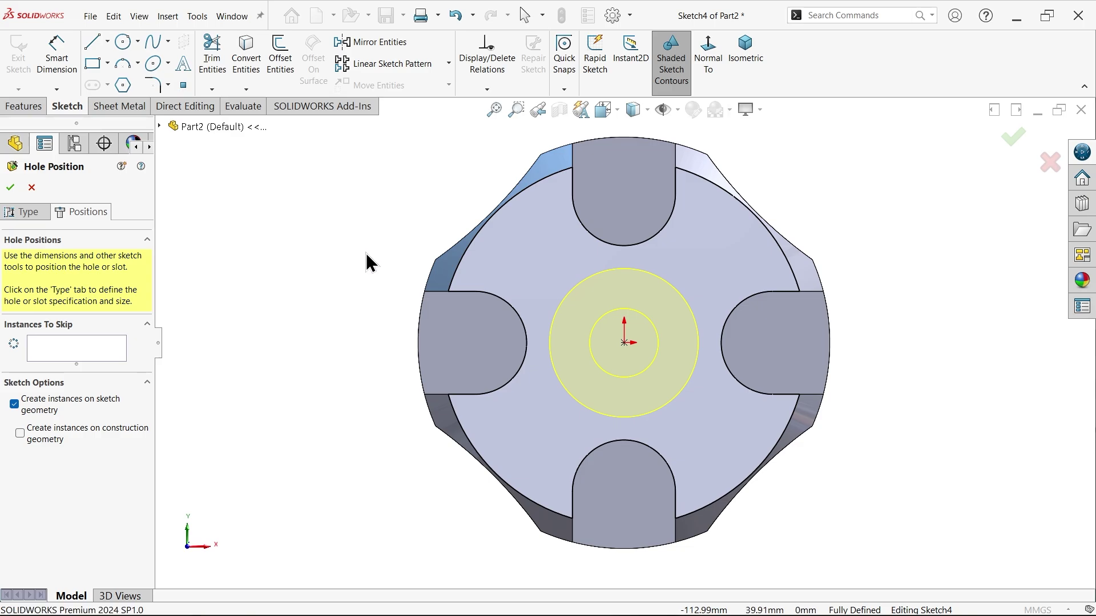
middle_click_drag(367, 261, 342, 299)
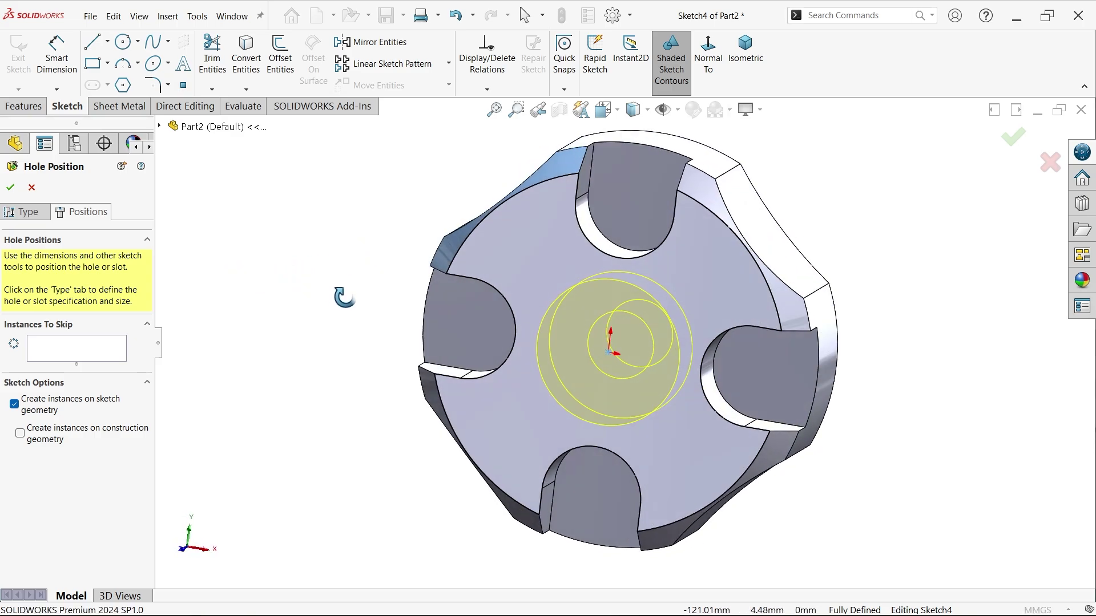
left_click(9, 190)
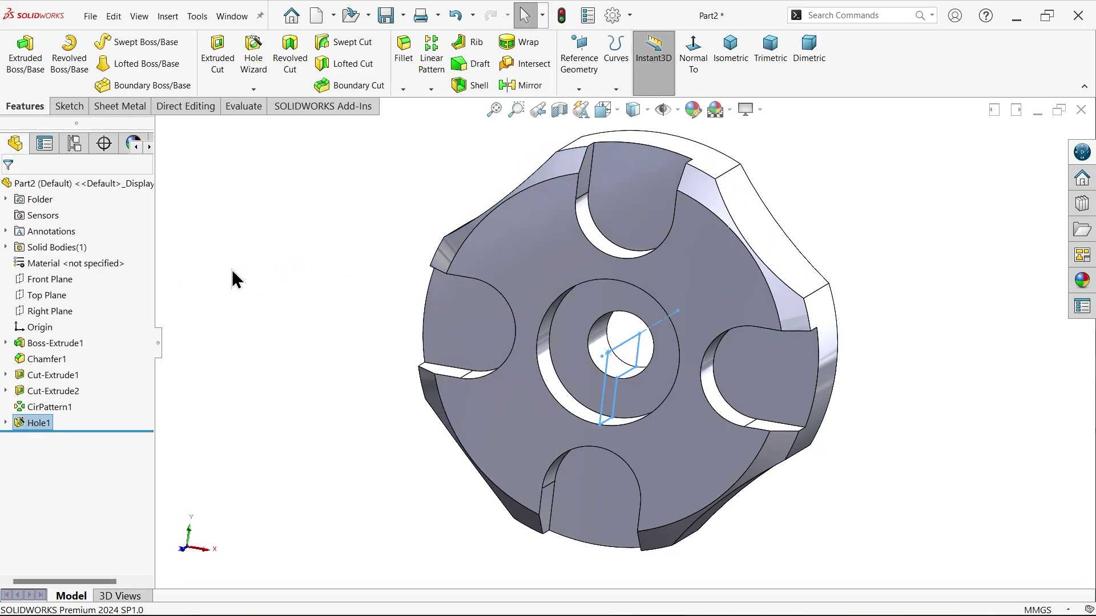
middle_click_drag(292, 275, 269, 293)
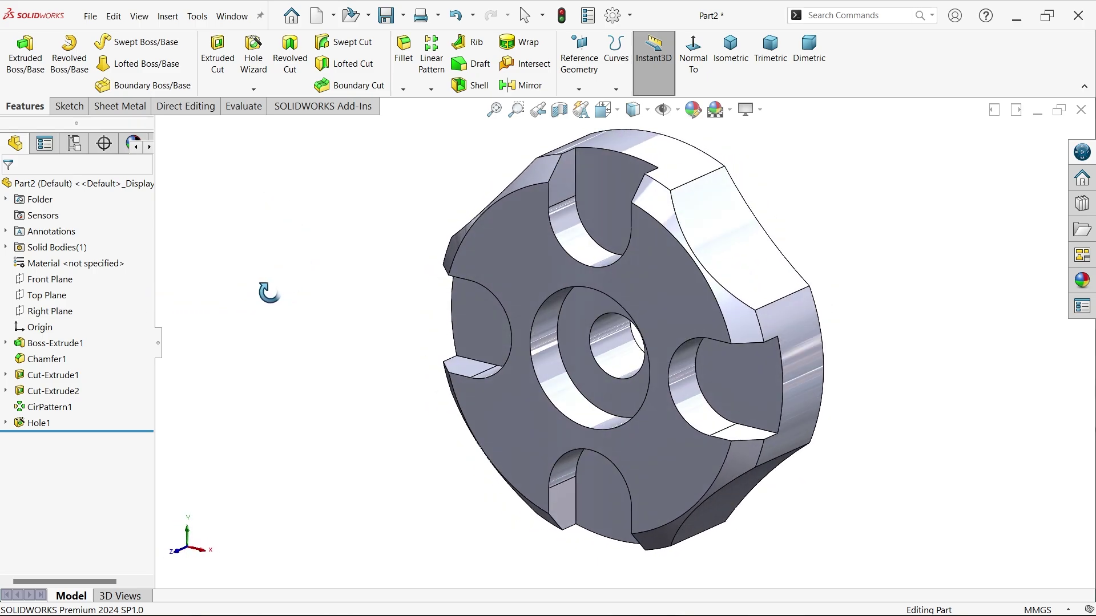
Start a 3 mm shell with the flat back face removed.
left_click(480, 85)
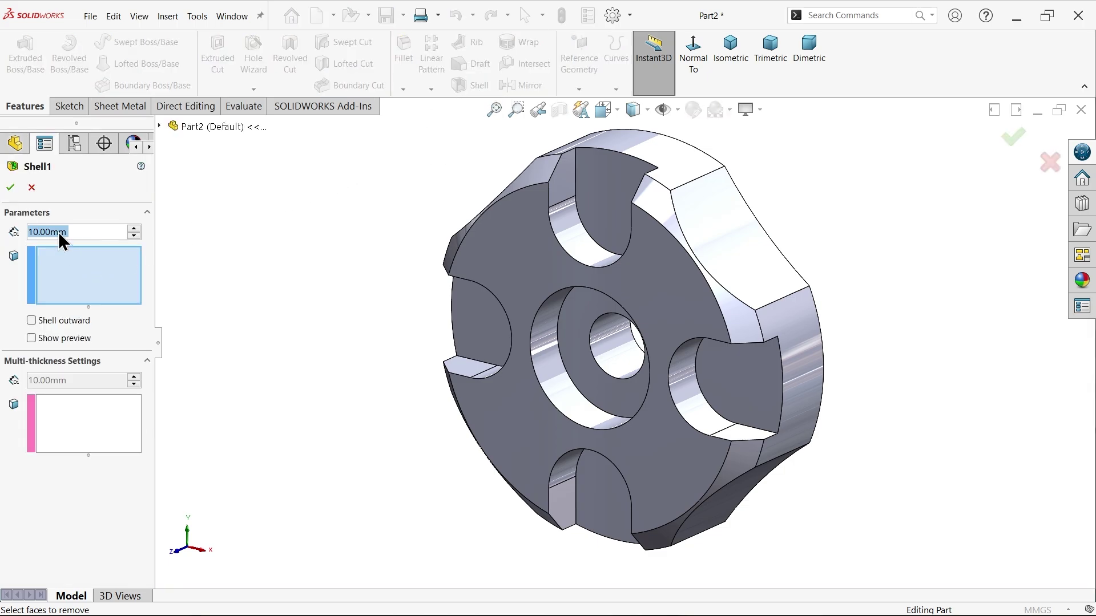
type("3")
middle_click_drag(211, 306, 215, 330)
left_click(593, 273)
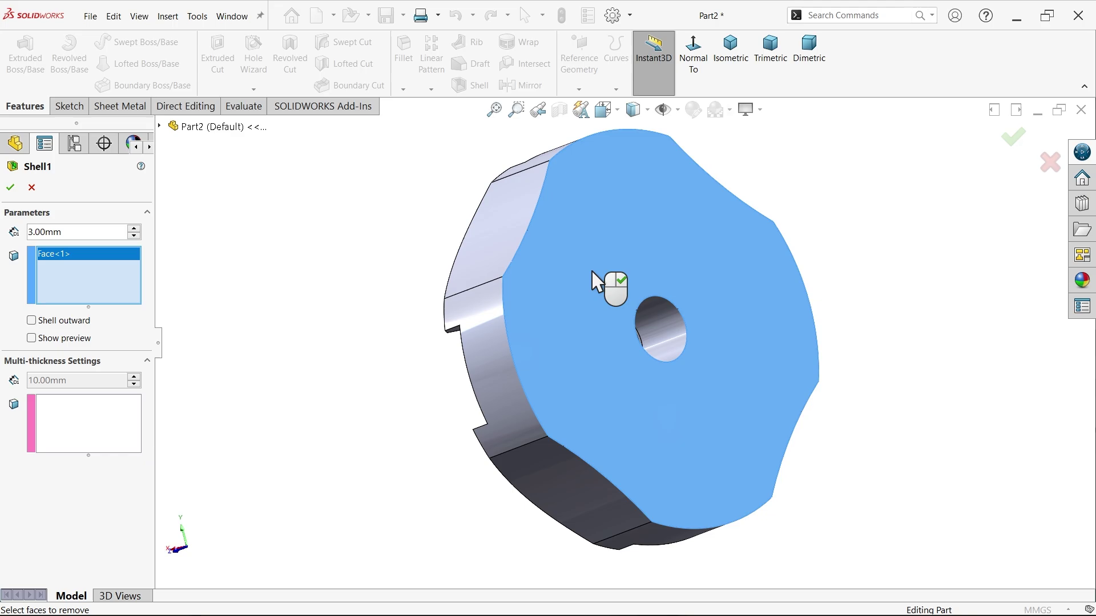
middle_click_drag(359, 364, 505, 372)
Give the hub's counterbore wall, top ring and inner hole faces a 5 mm multi-thickness.
left_click(74, 408)
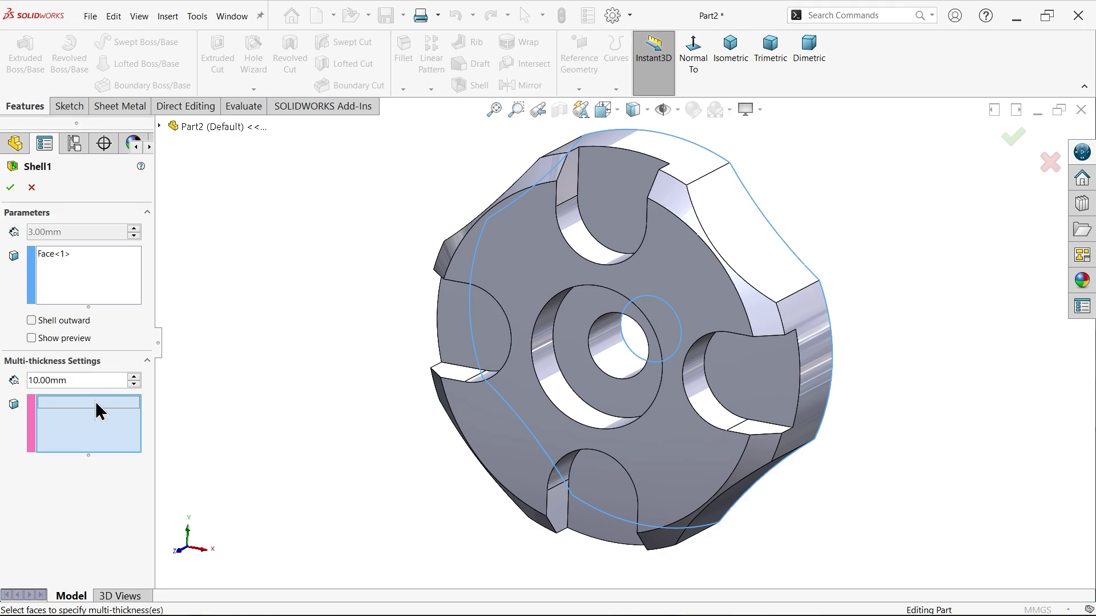
scroll(595, 387, "down", 3)
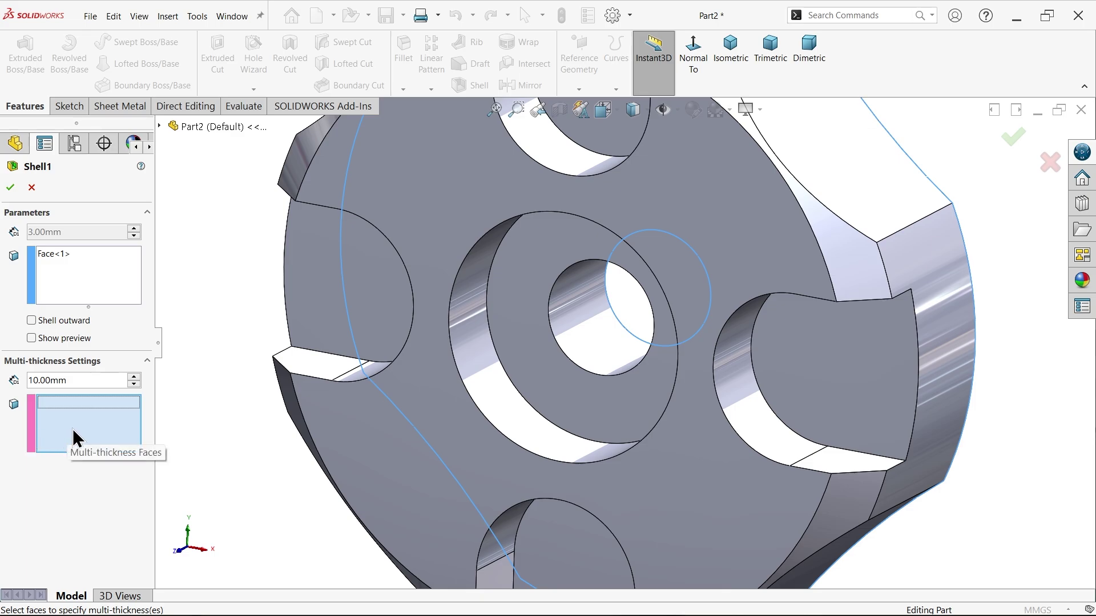
left_click(506, 403)
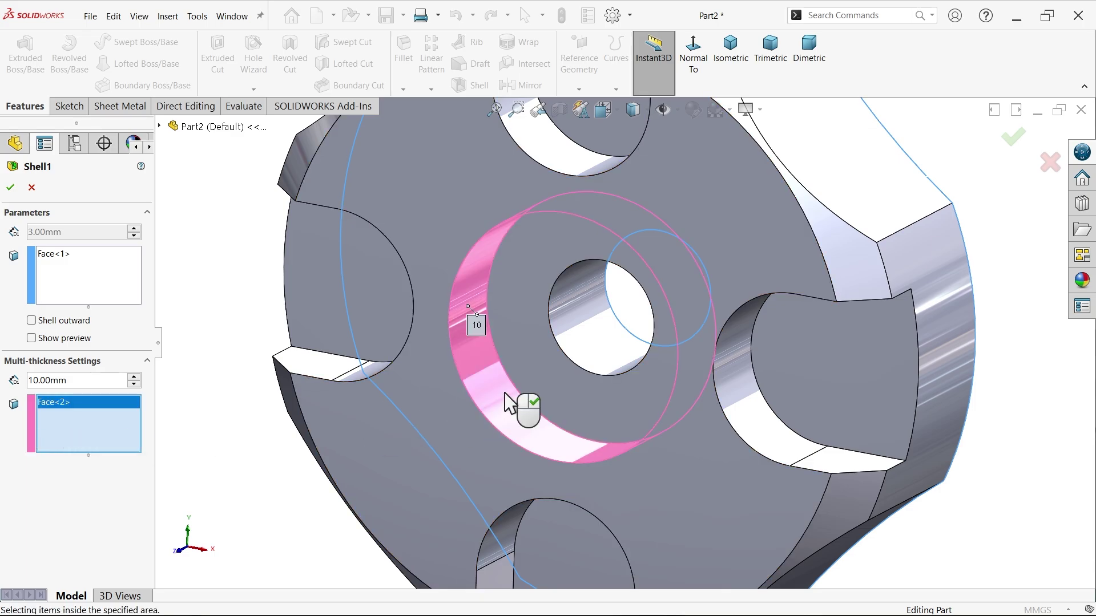
left_click(542, 379)
left_click(590, 362)
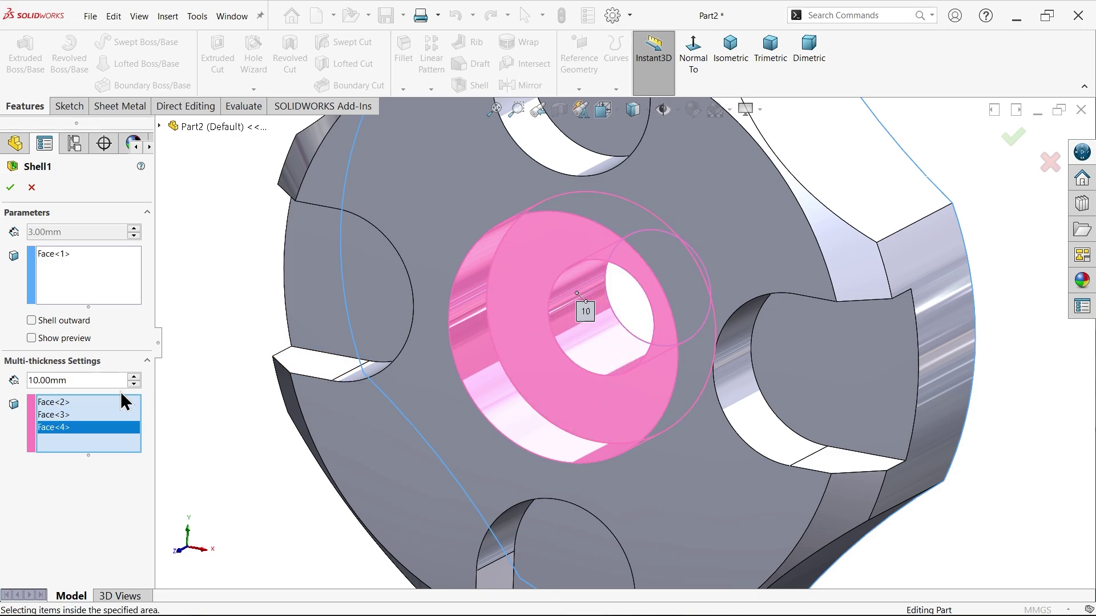
double_click(82, 386)
type("5")
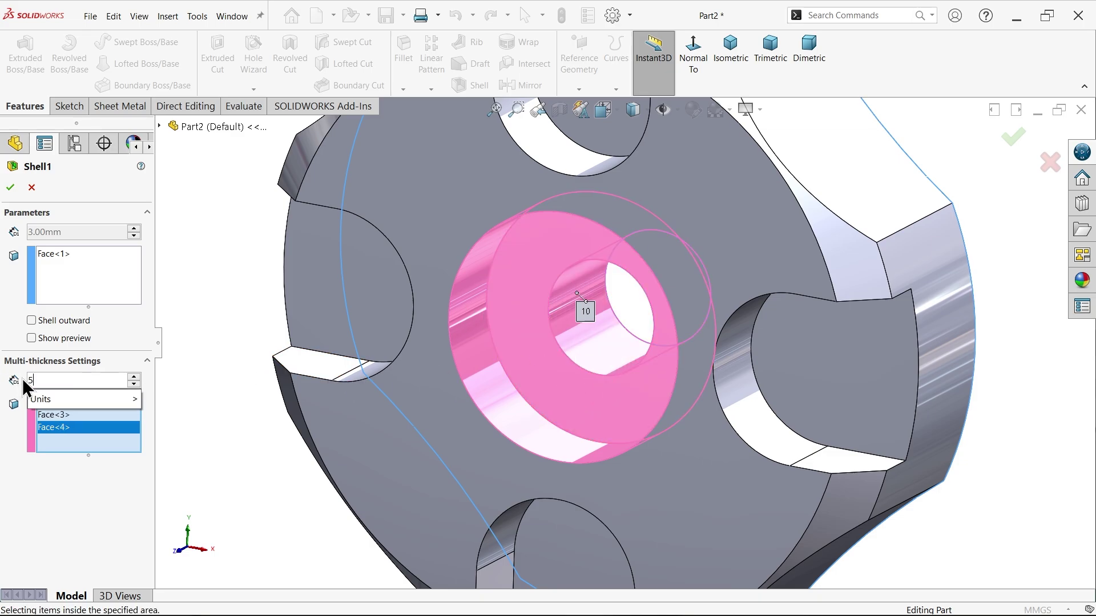
key("Return")
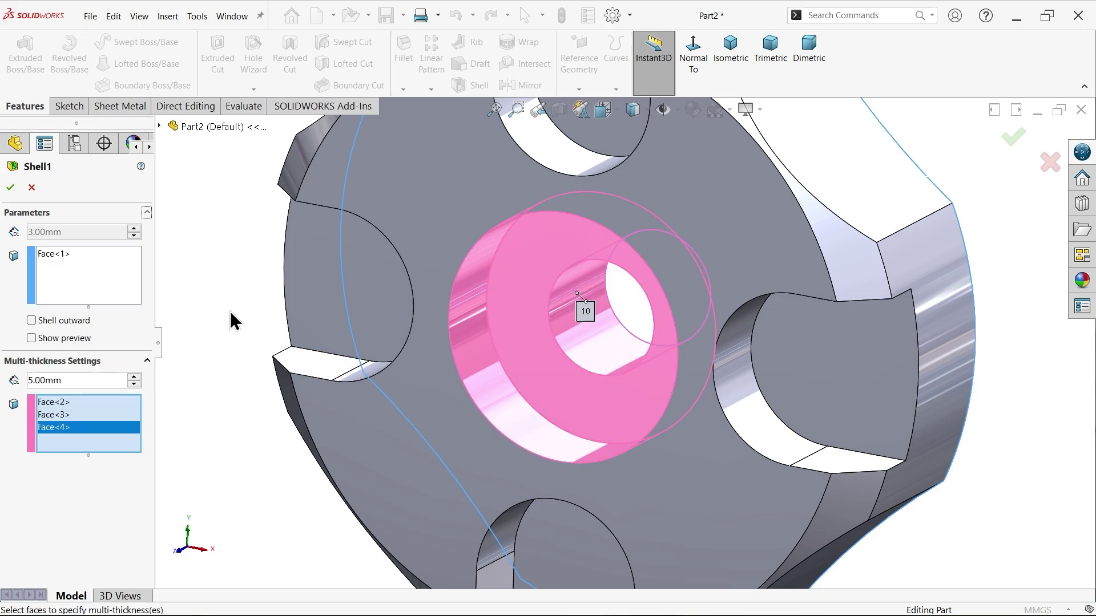
Preview the shell, fit the part in view, and apply Shell1.
left_click(32, 338)
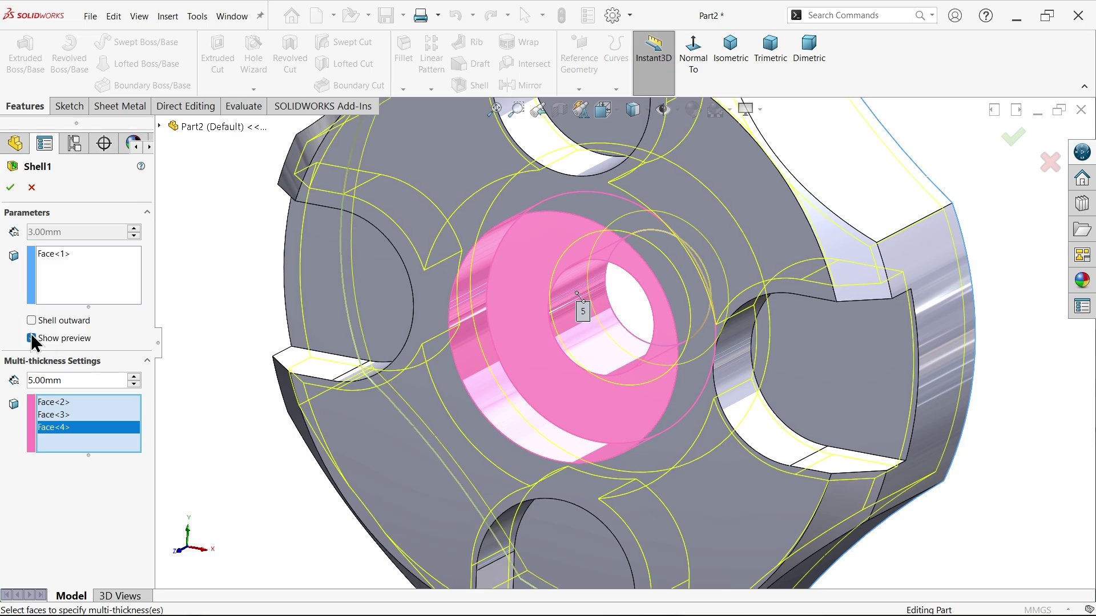
left_click(31, 339)
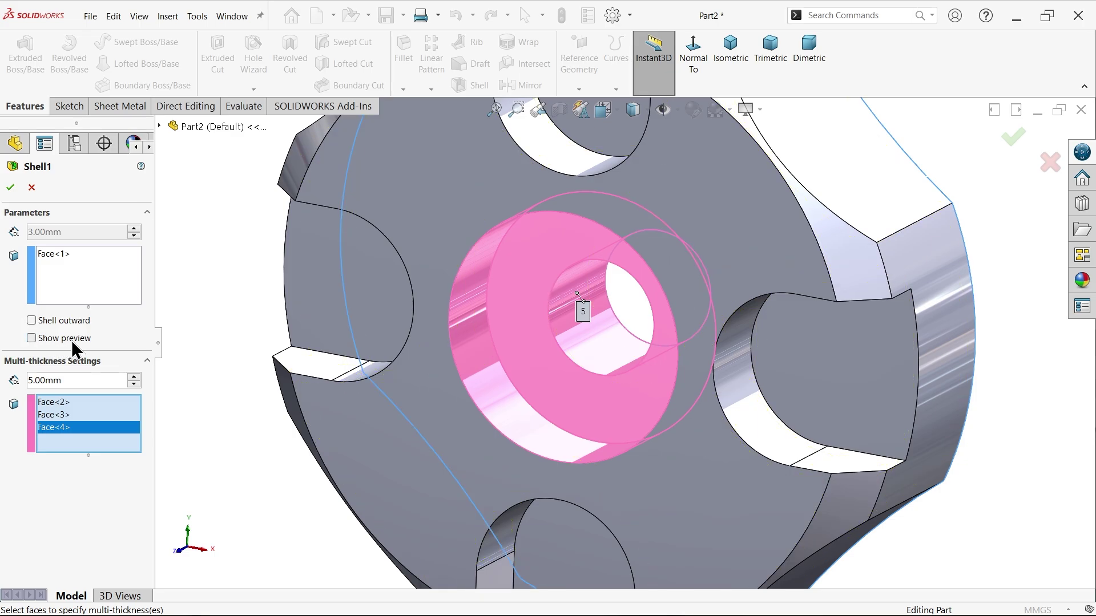
key("f")
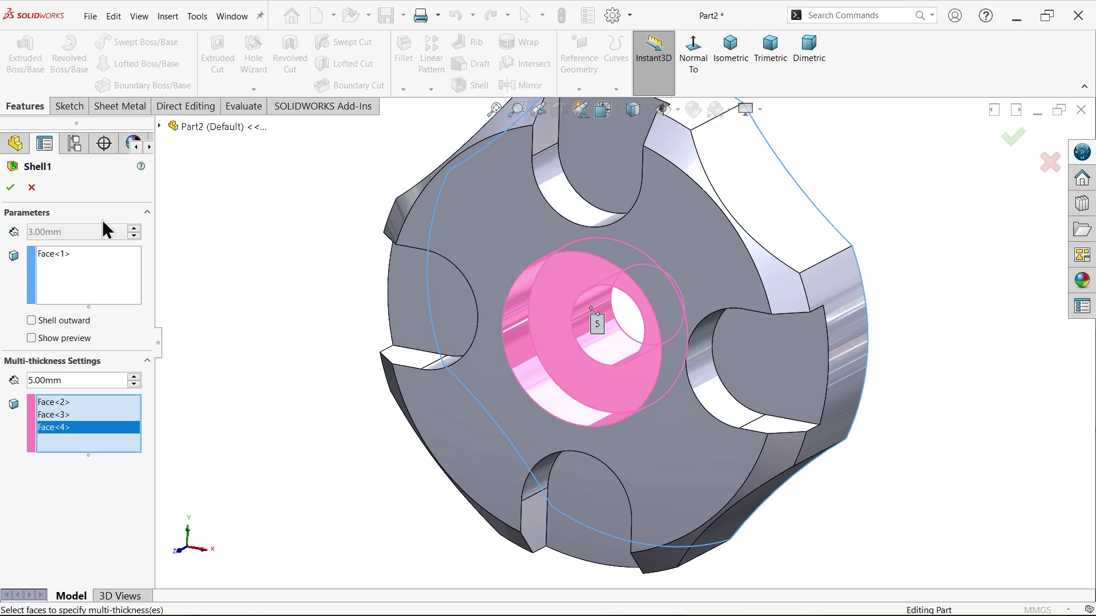
left_click(10, 189)
left_click(257, 237)
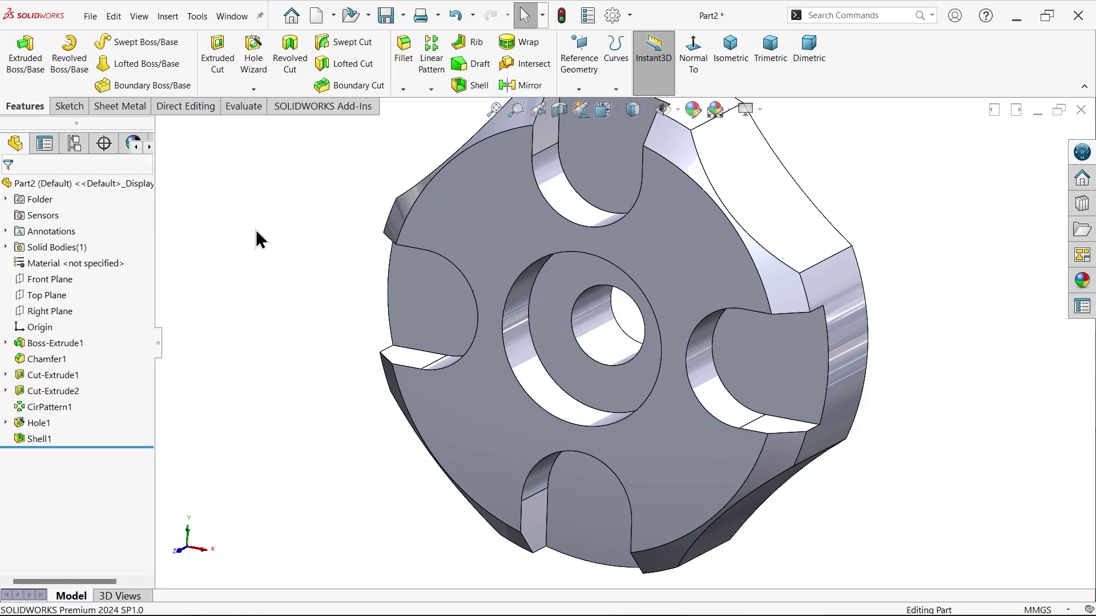
left_click(559, 110)
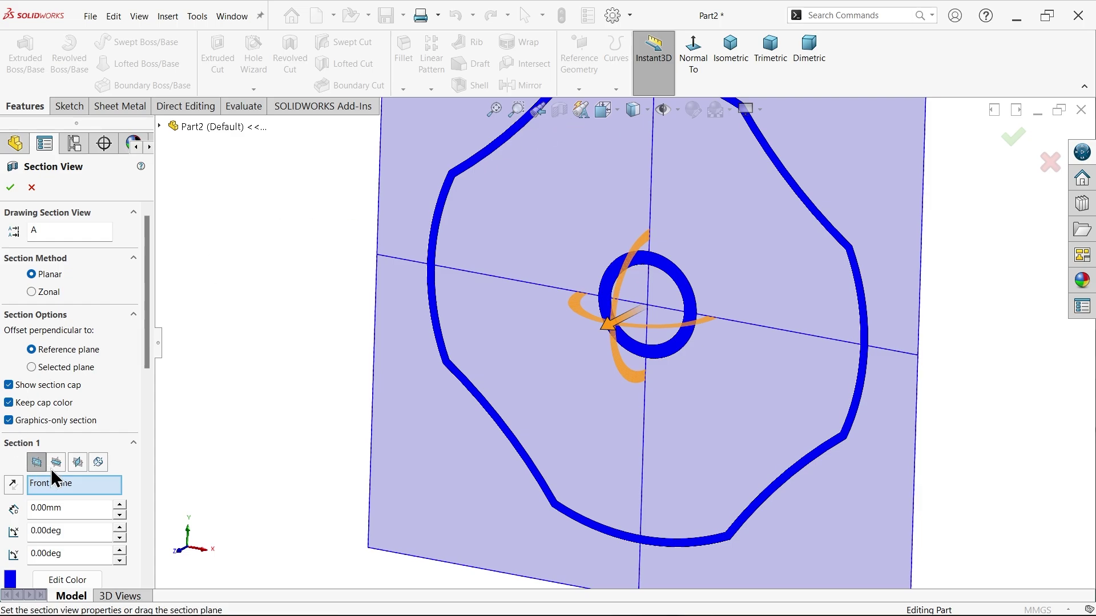
left_click(53, 468)
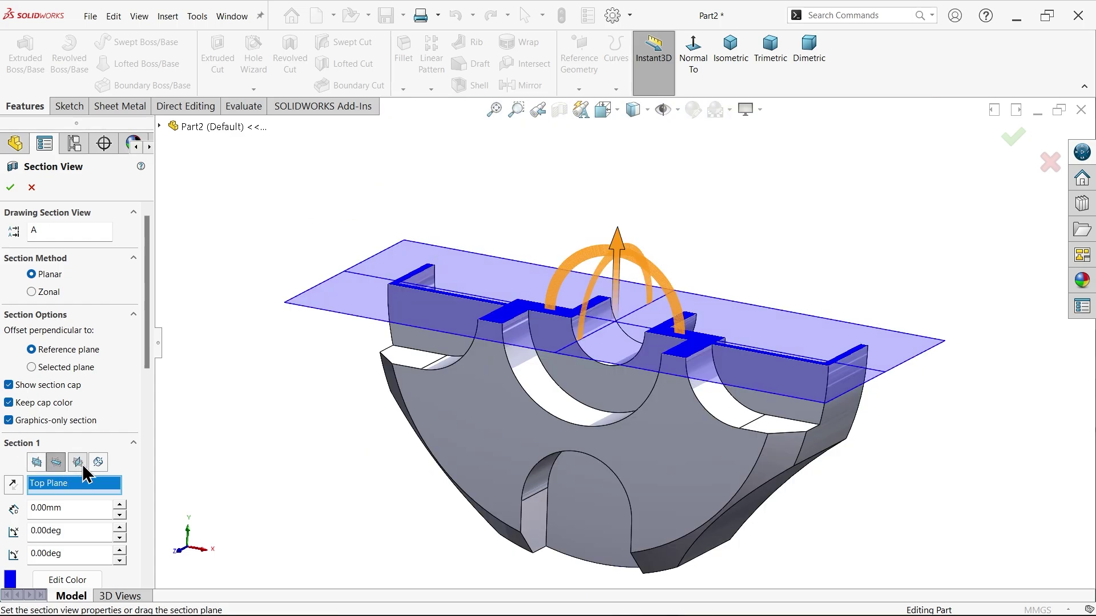
left_click(79, 463)
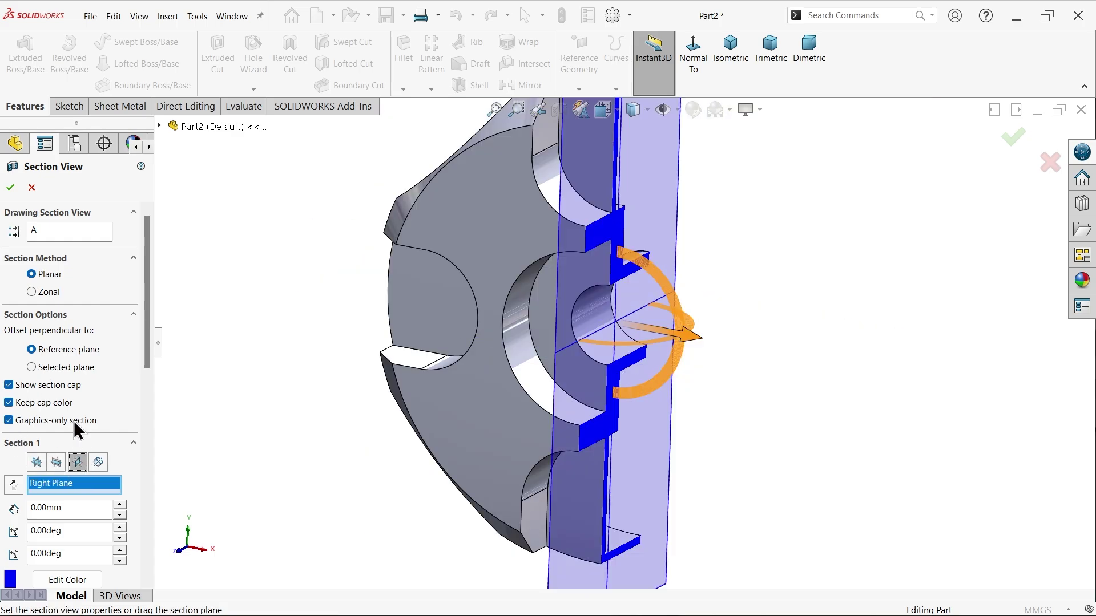
left_click(11, 187)
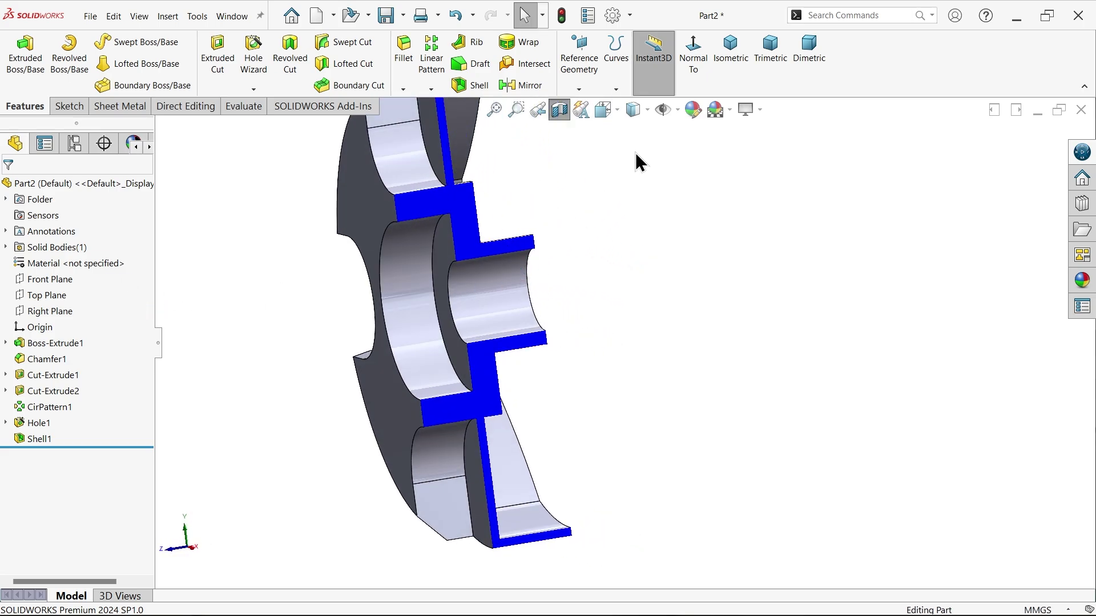
scroll(608, 187, "down", 2)
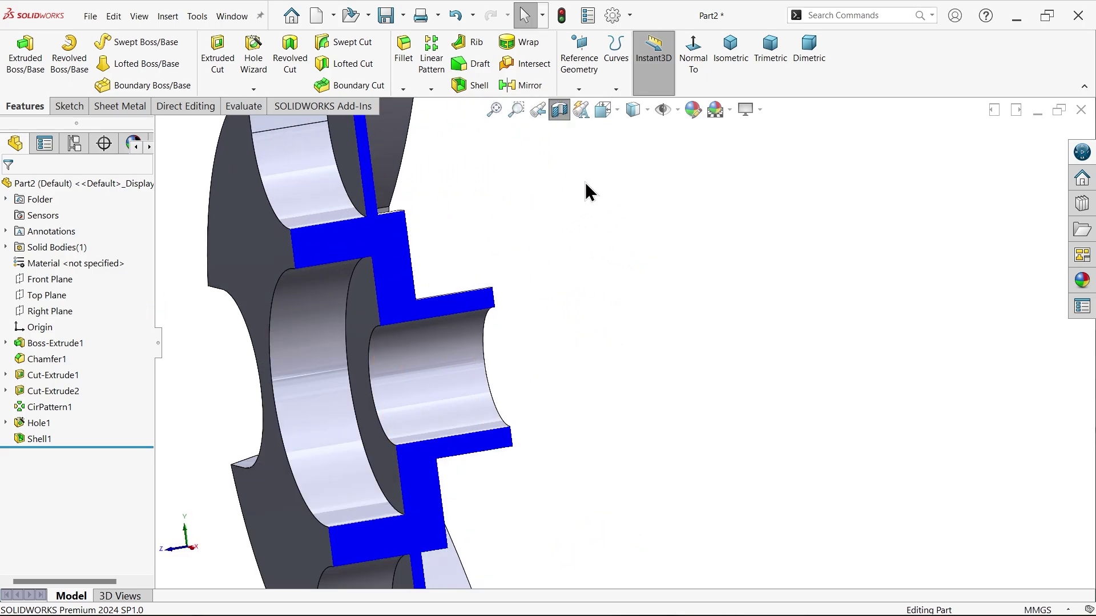
left_click(559, 110)
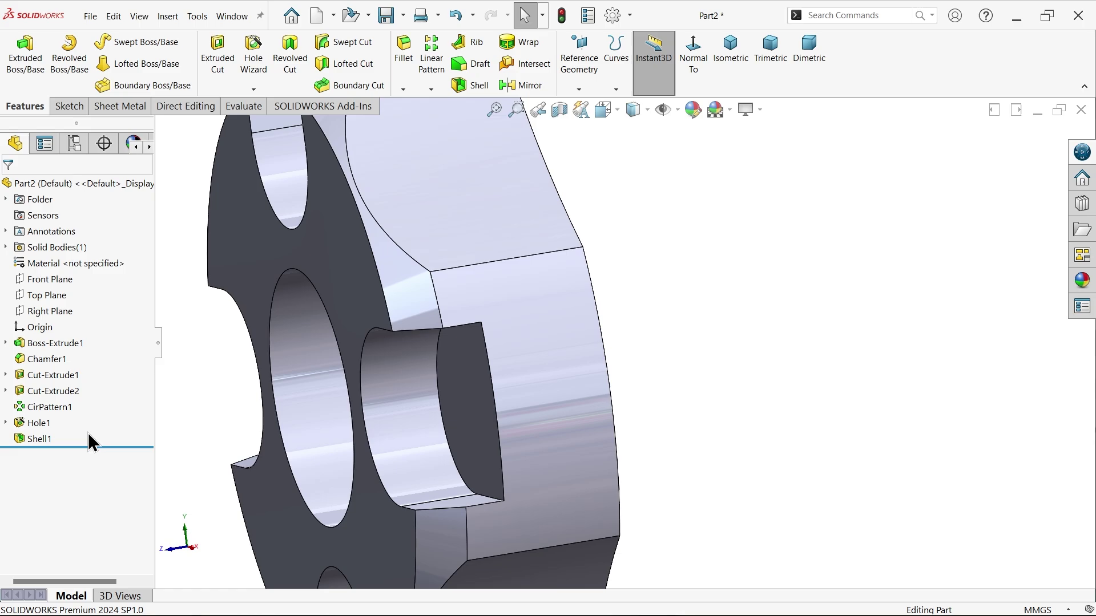
left_click(28, 439)
left_click(35, 420)
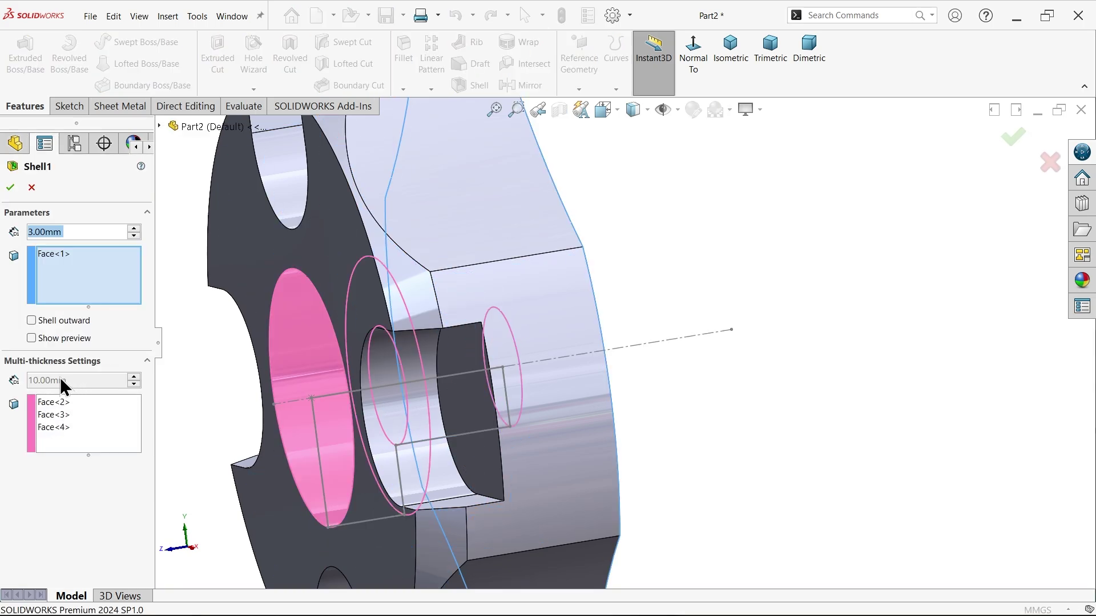
Set Shell1's multi-thickness to 5 mm, accept it, and inspect the part in a section view.
left_click(85, 437)
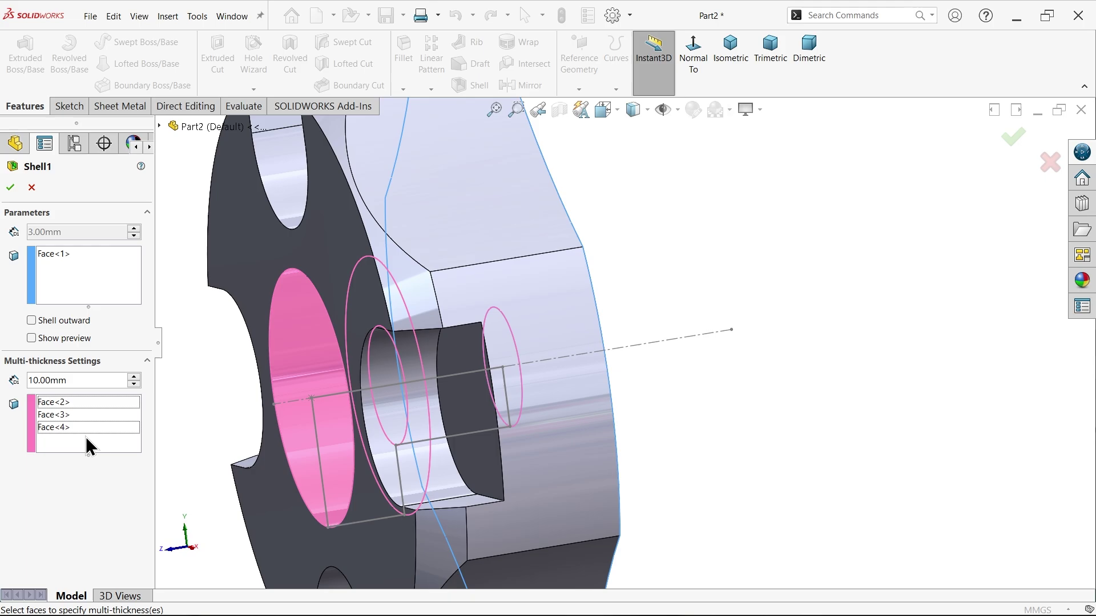
left_click(77, 380)
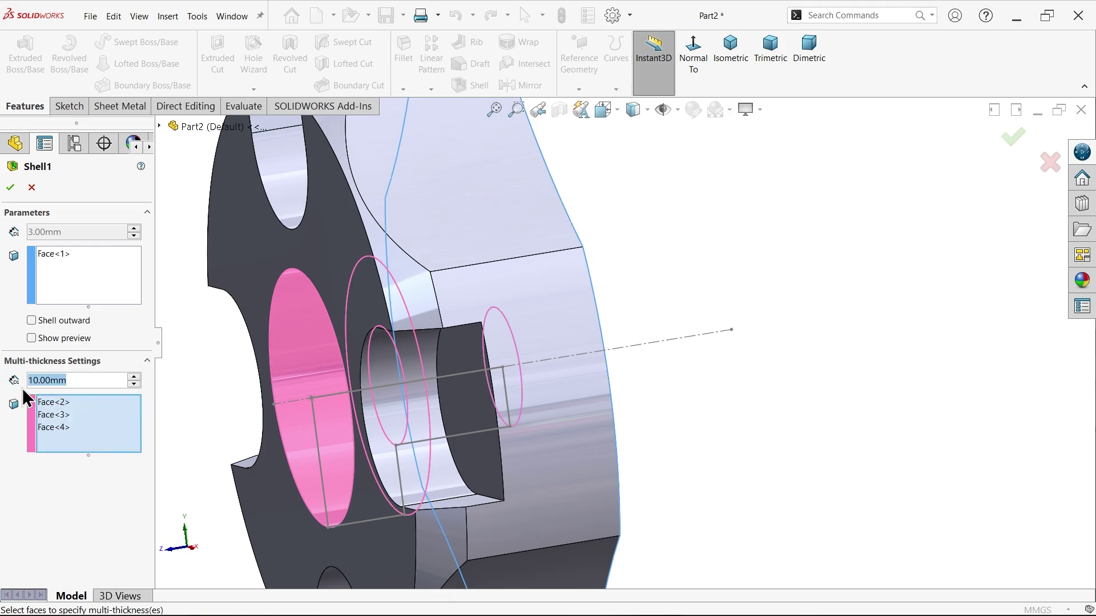
type("5")
key("Return")
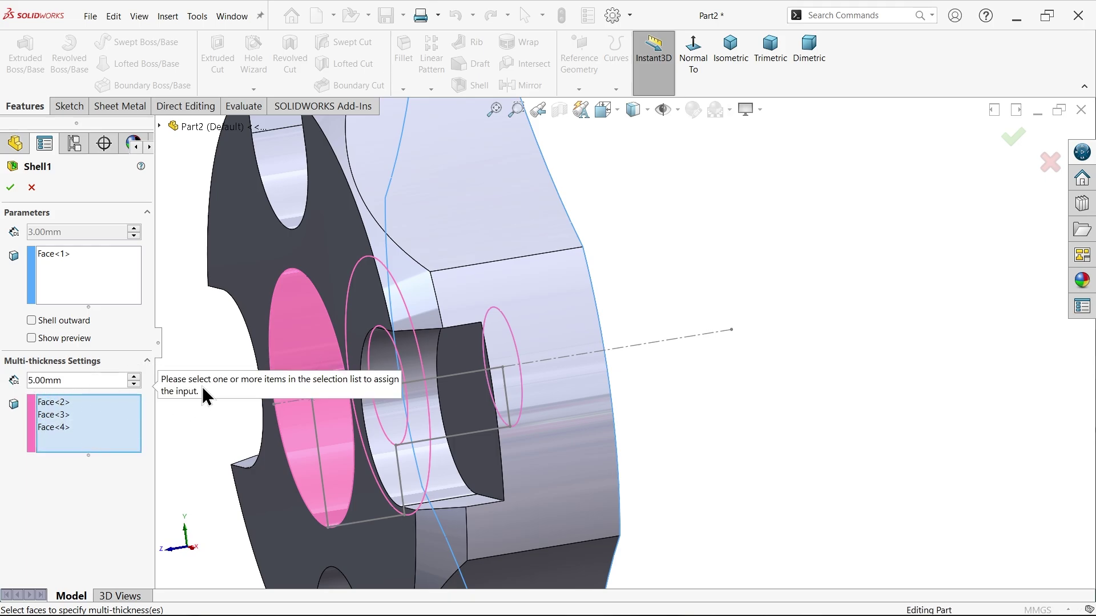
left_click(10, 188)
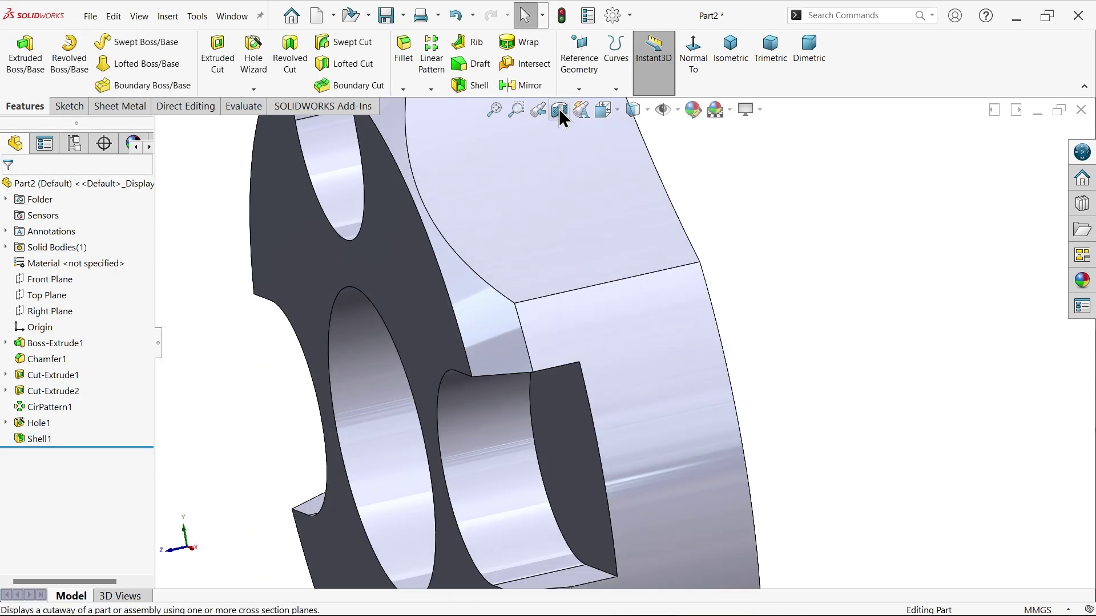
left_click(560, 111)
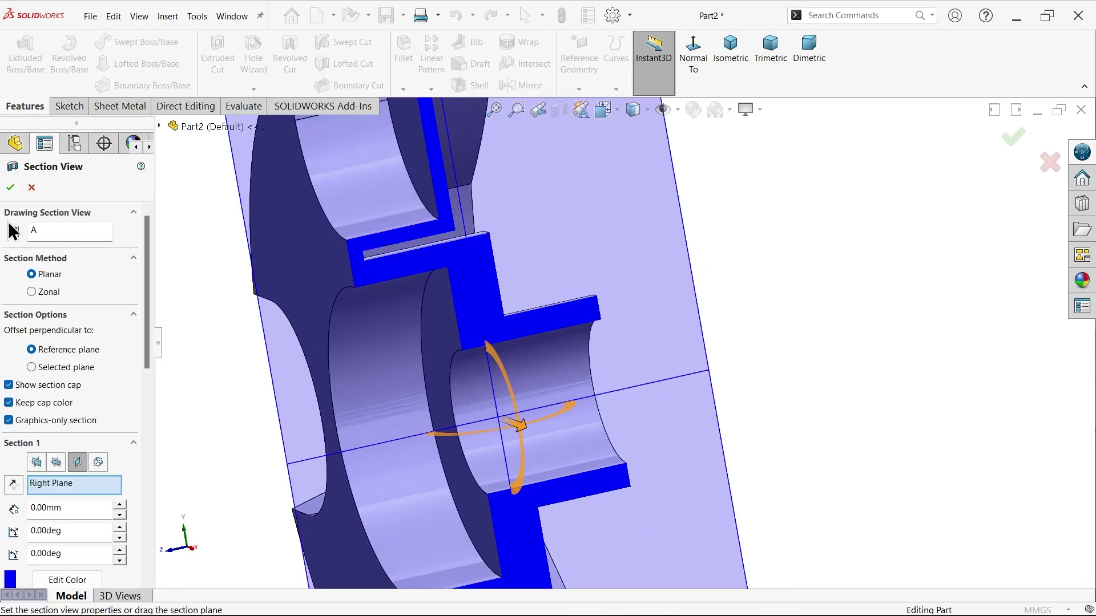
left_click(12, 191)
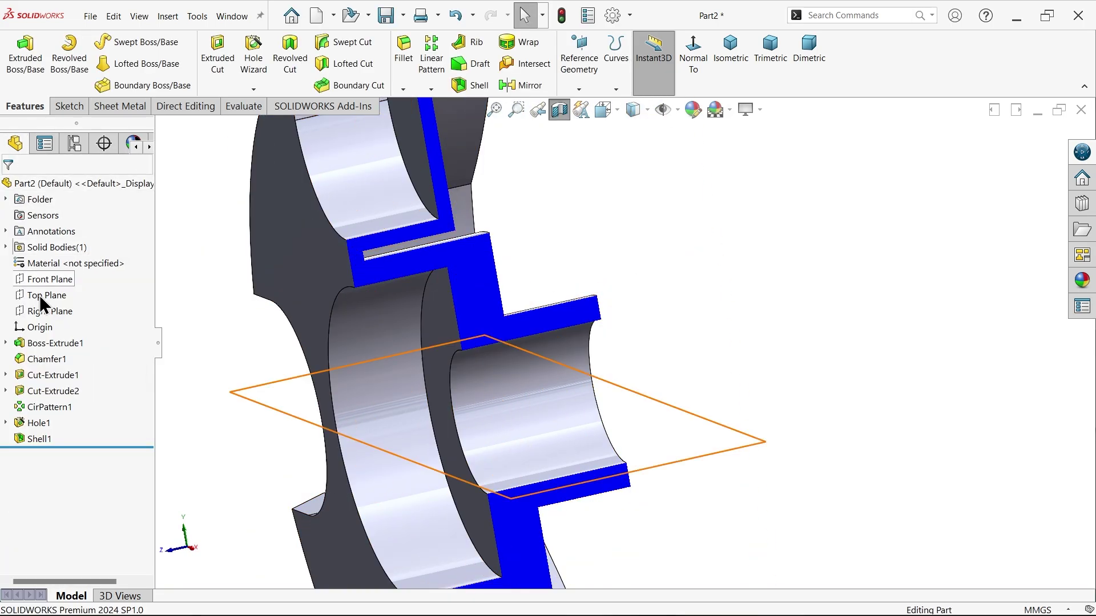
Reopen Shell1 for editing and orbit around the hub faces.
left_click(28, 440)
left_click(37, 404)
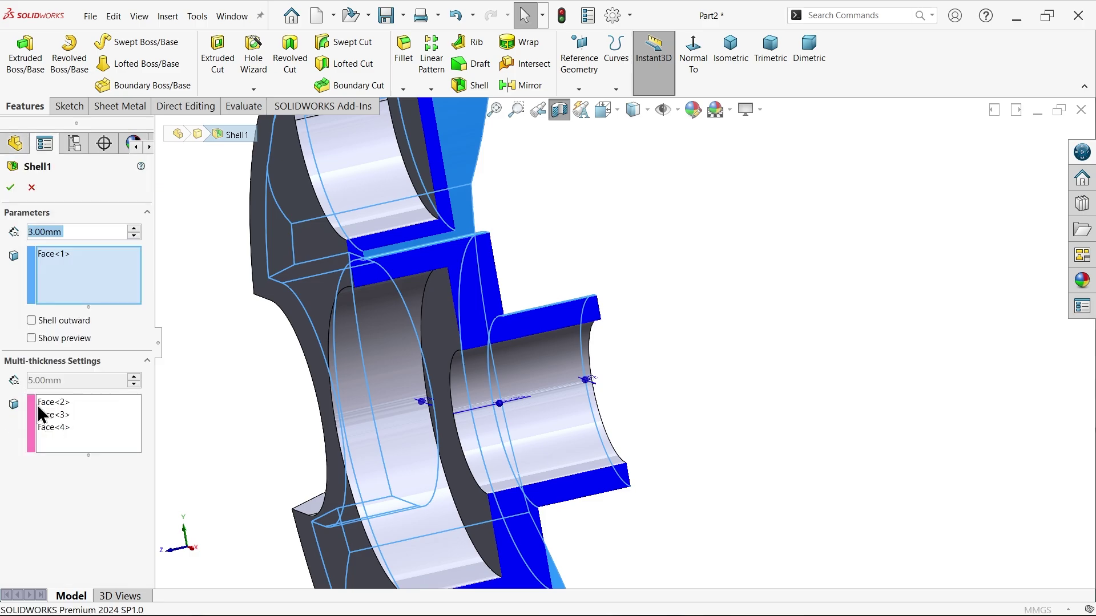
left_click(77, 450)
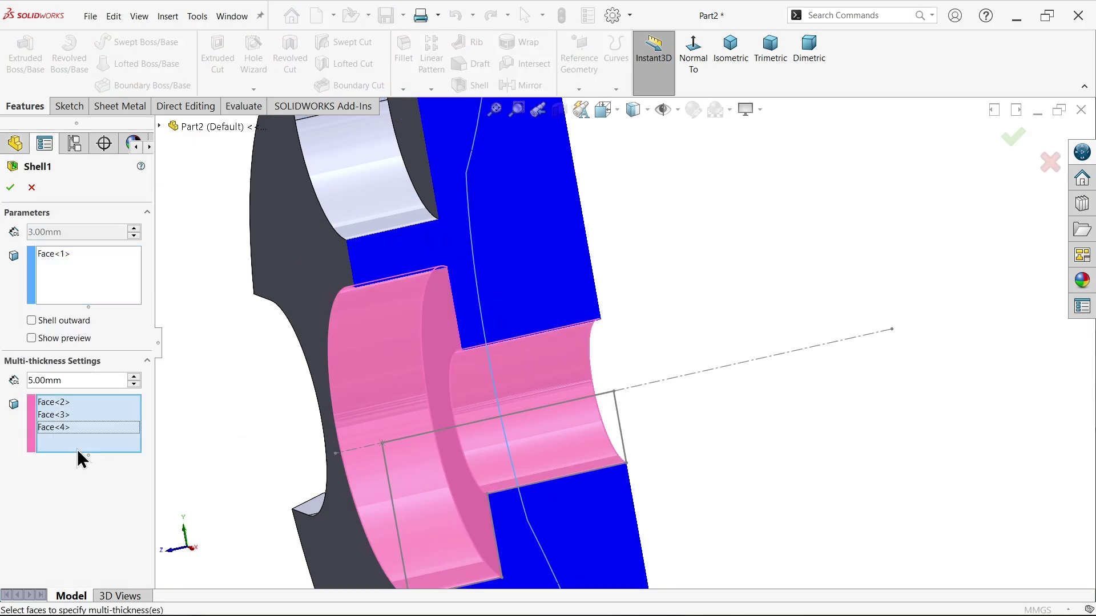
middle_click_drag(269, 399, 300, 397)
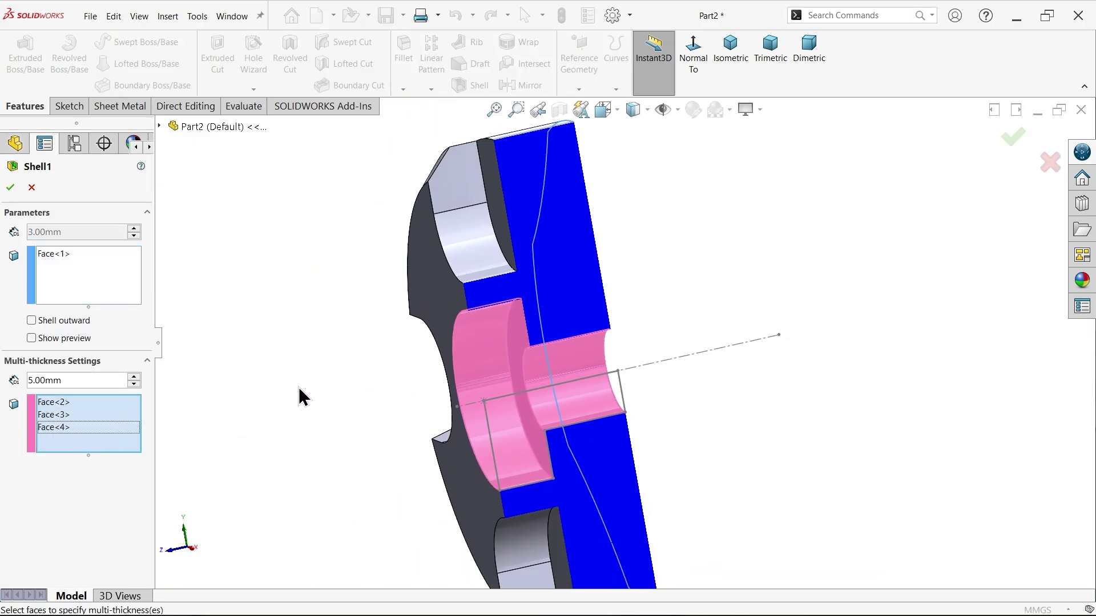
left_click(50, 288)
middle_click_drag(145, 319, 194, 321)
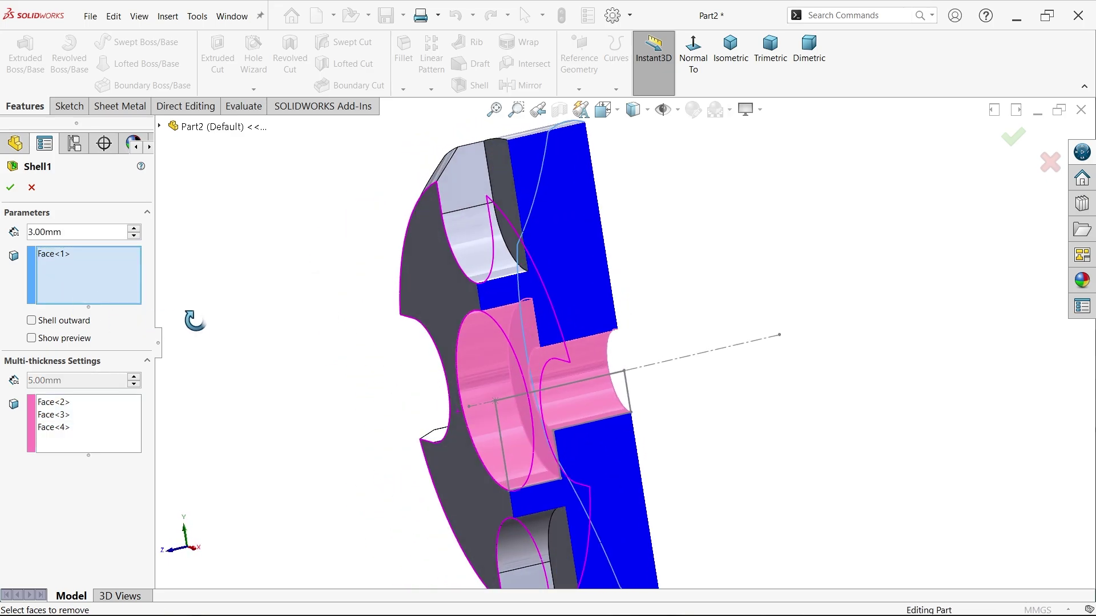
Clear the multi-thickness faces, re-pick the hub's inner, ring and outer faces, and rebuild Shell1.
left_click(54, 442)
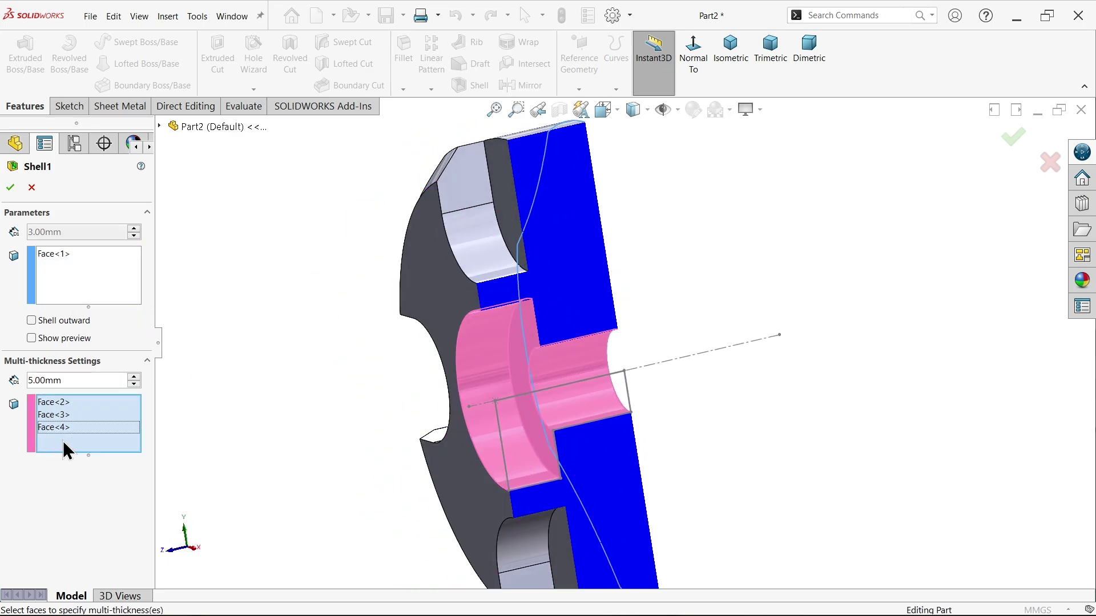
right_click(62, 441)
left_click(108, 450)
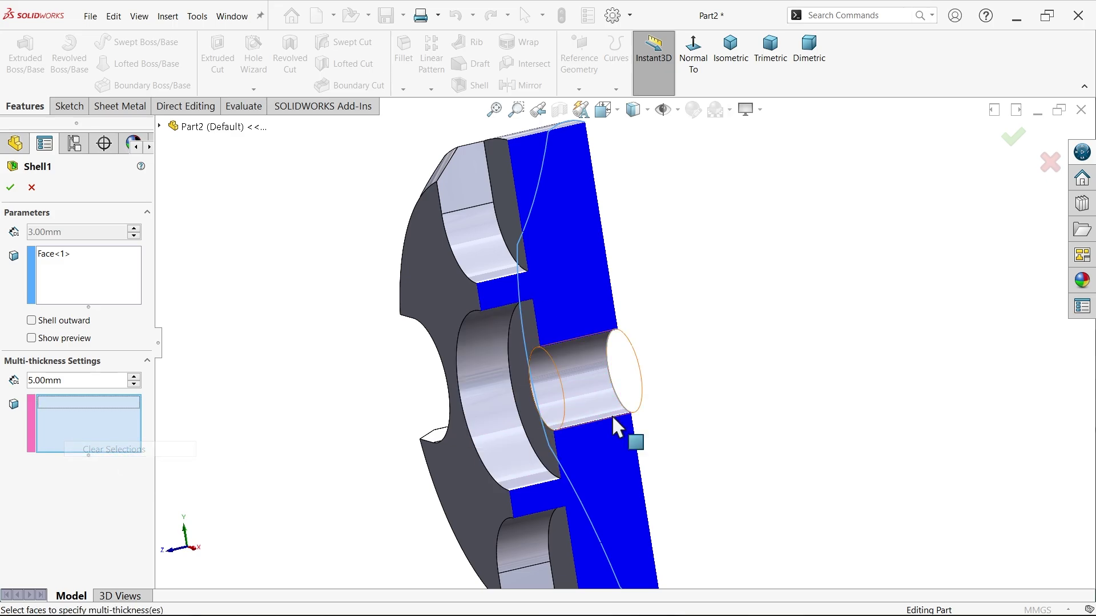
scroll(612, 415, "down", 3)
left_click(505, 395)
left_click(455, 378)
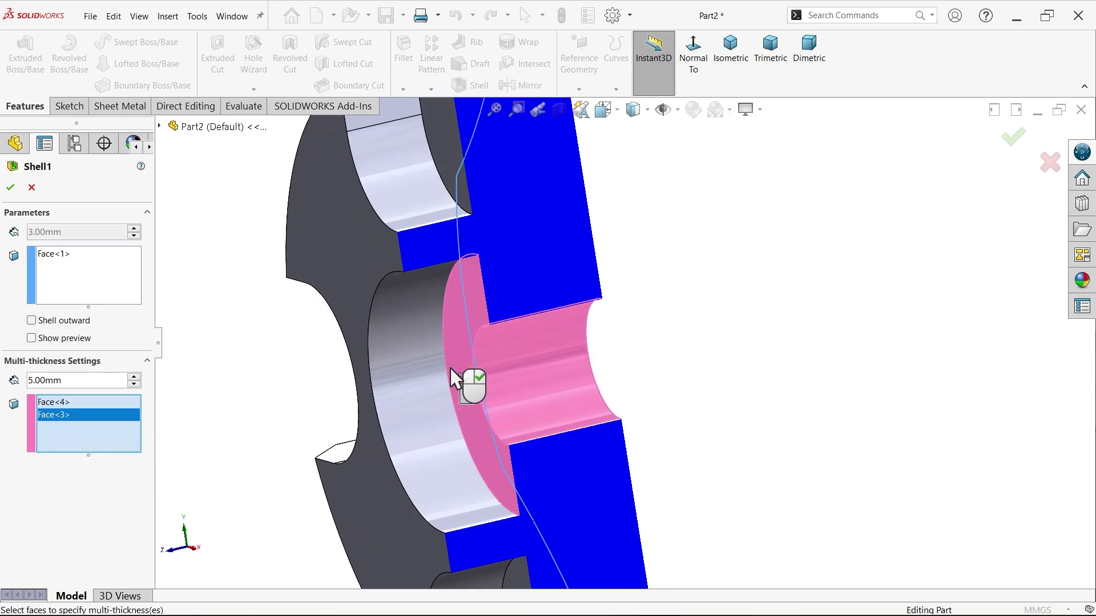
left_click(413, 379)
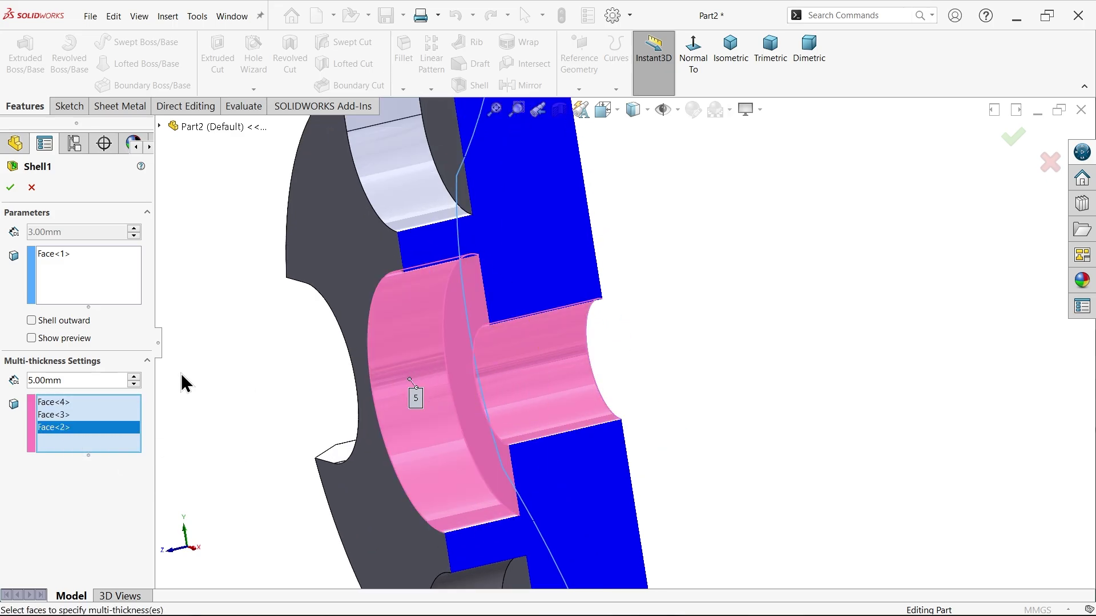
left_click(11, 188)
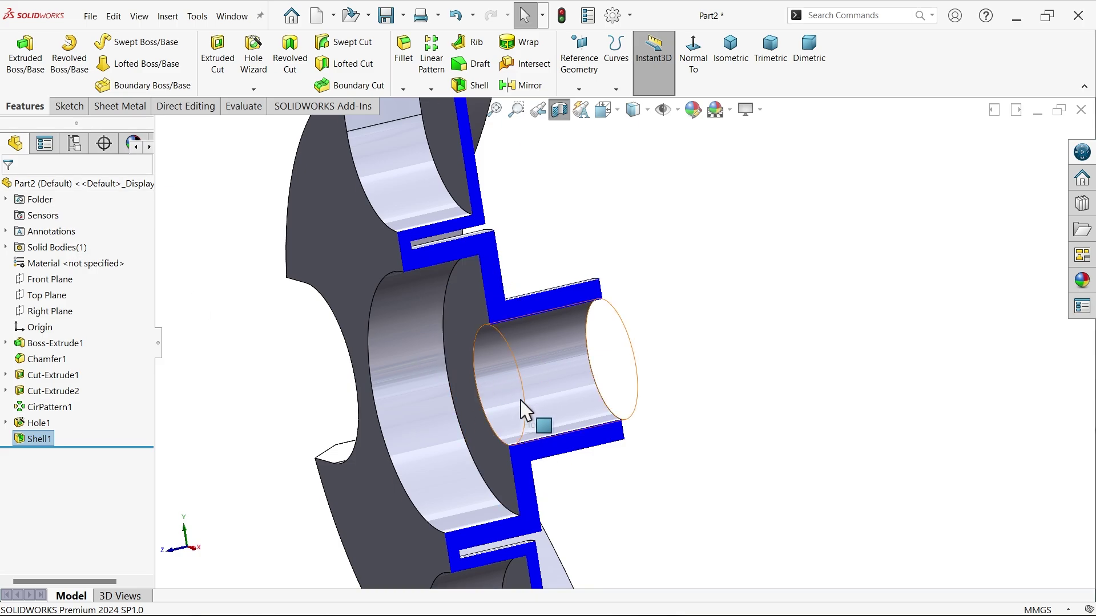
Turn off the section view and orient the part to show the slotted face.
middle_click_drag(524, 410, 509, 267)
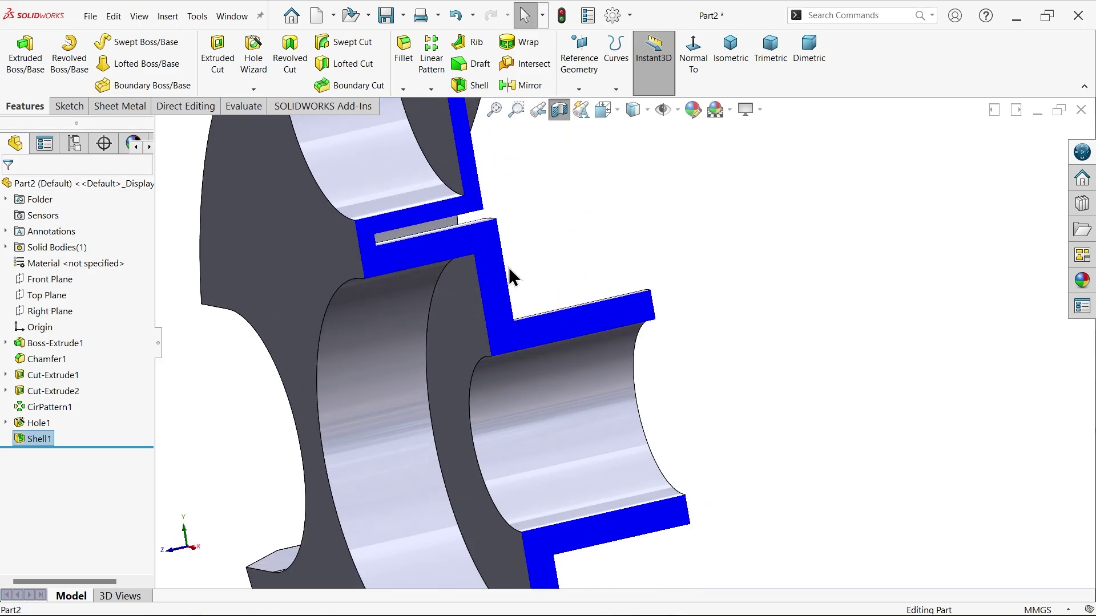
scroll(508, 267, "down", 3)
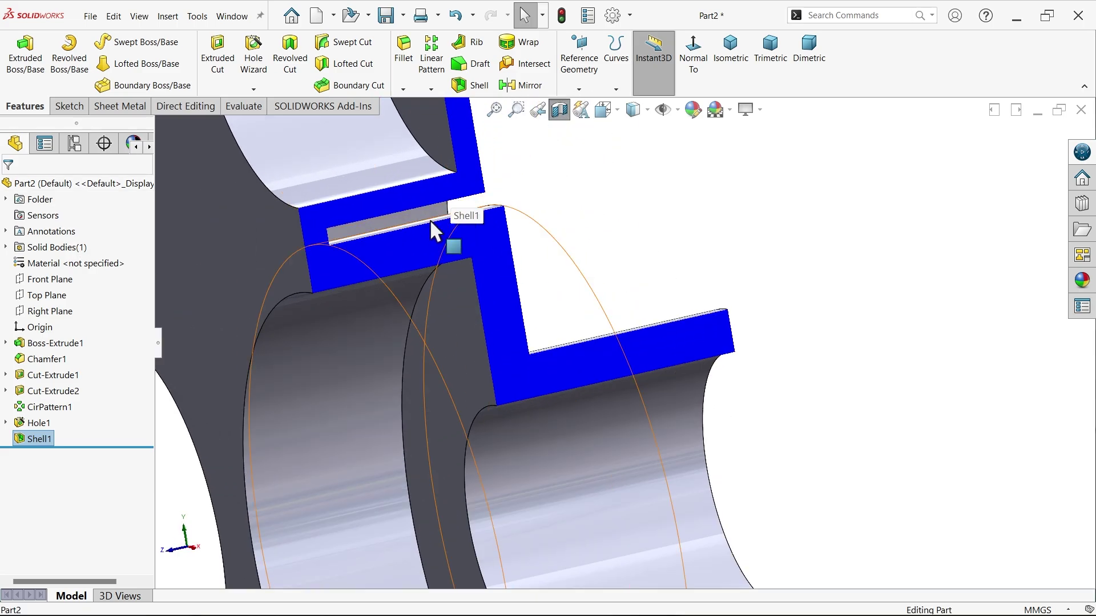
scroll(362, 222, "down", 4)
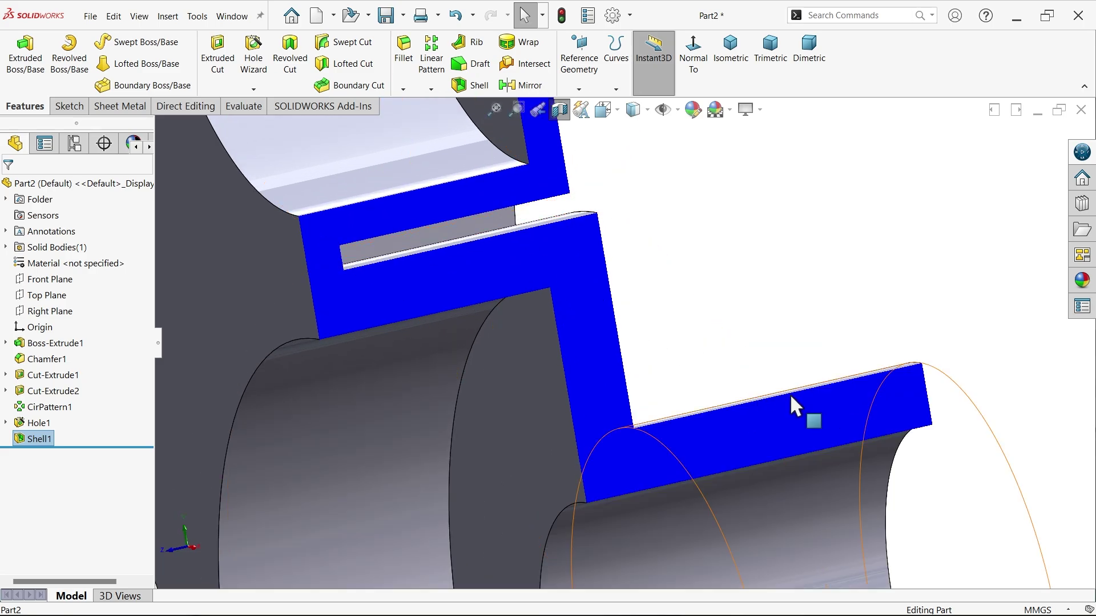
scroll(791, 397, "up", 3)
left_click(559, 109)
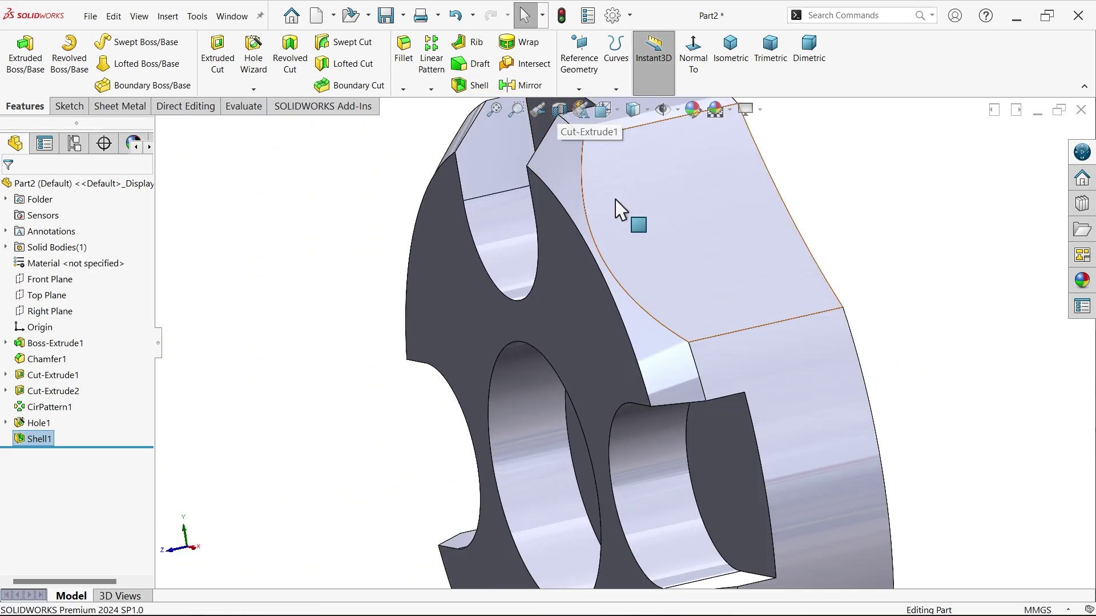
scroll(697, 301, "up", 3)
middle_click_drag(697, 301, 764, 300)
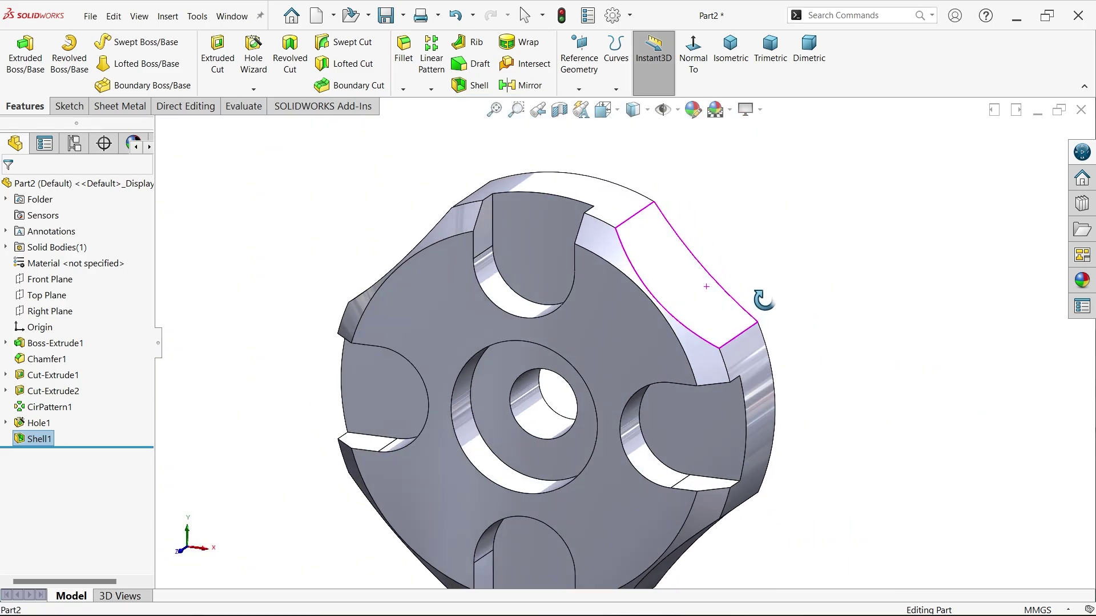
Sketch a Ø24 circle on the top U-slot face, centred on the slot's arc.
left_click(535, 246)
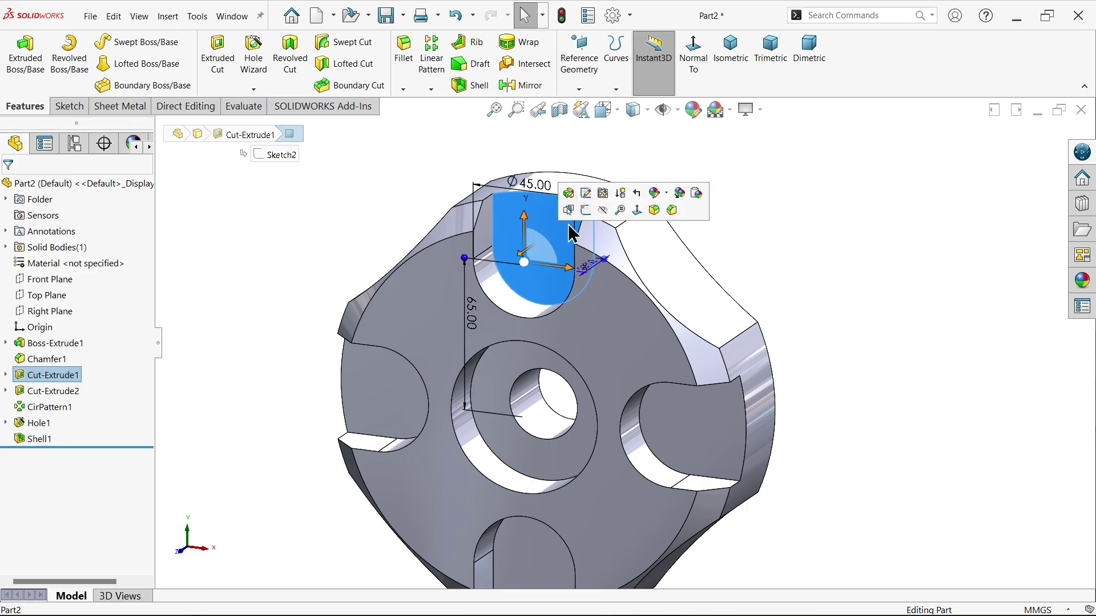
left_click(589, 209)
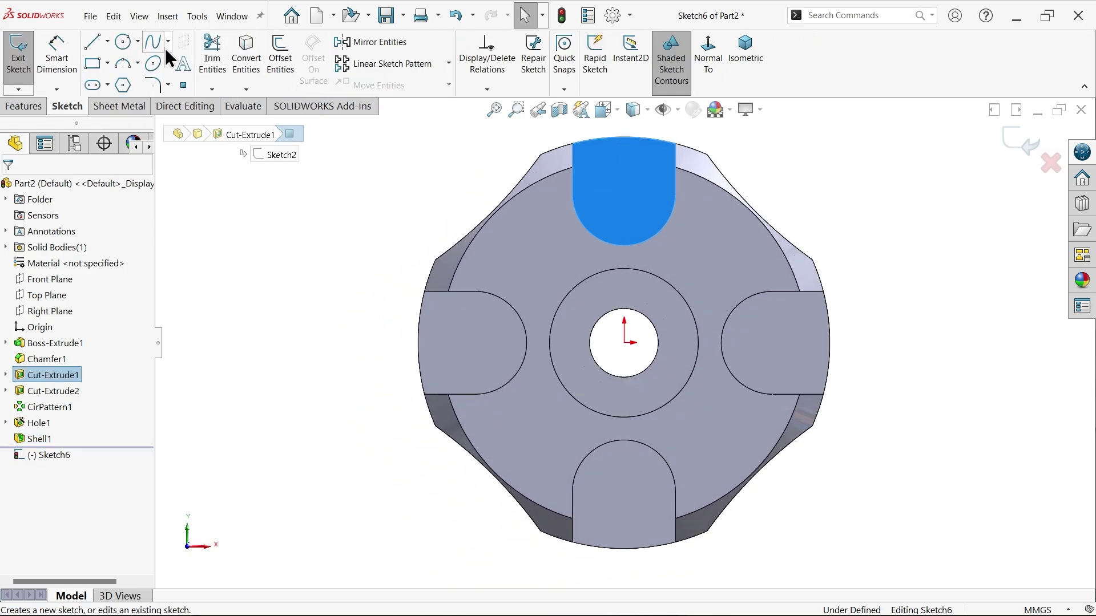
left_click(122, 46)
scroll(642, 196, "down", 4)
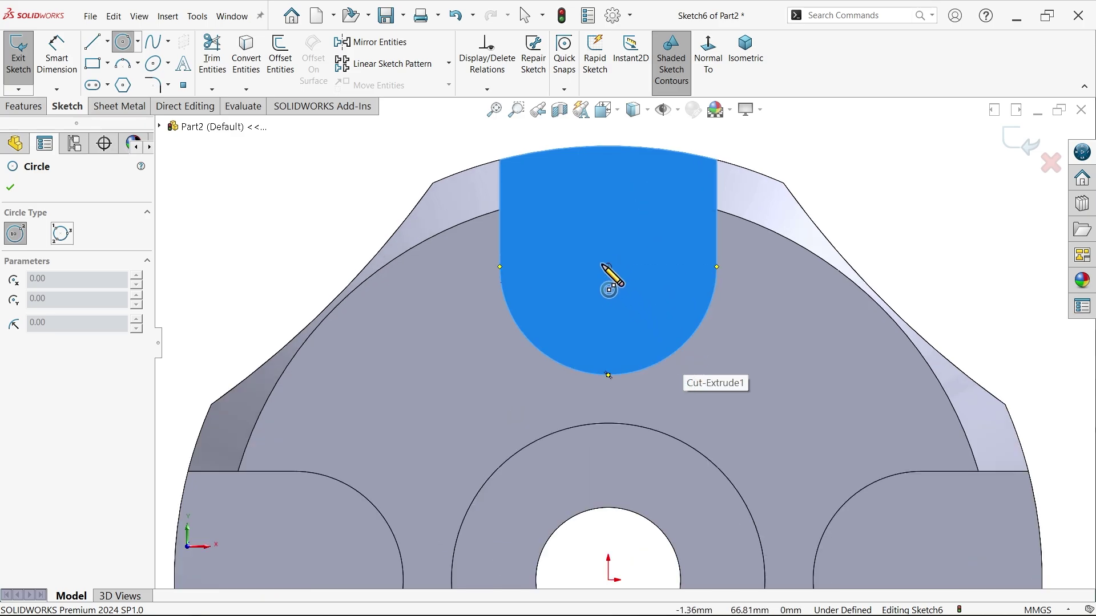
left_click(608, 266)
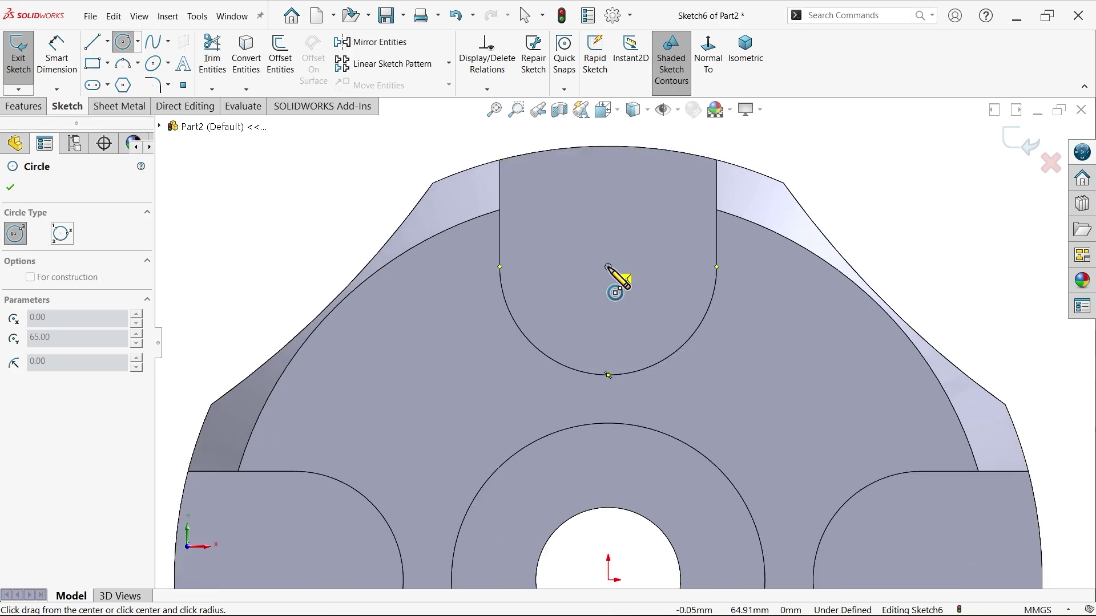
left_click(606, 309)
left_click(56, 54)
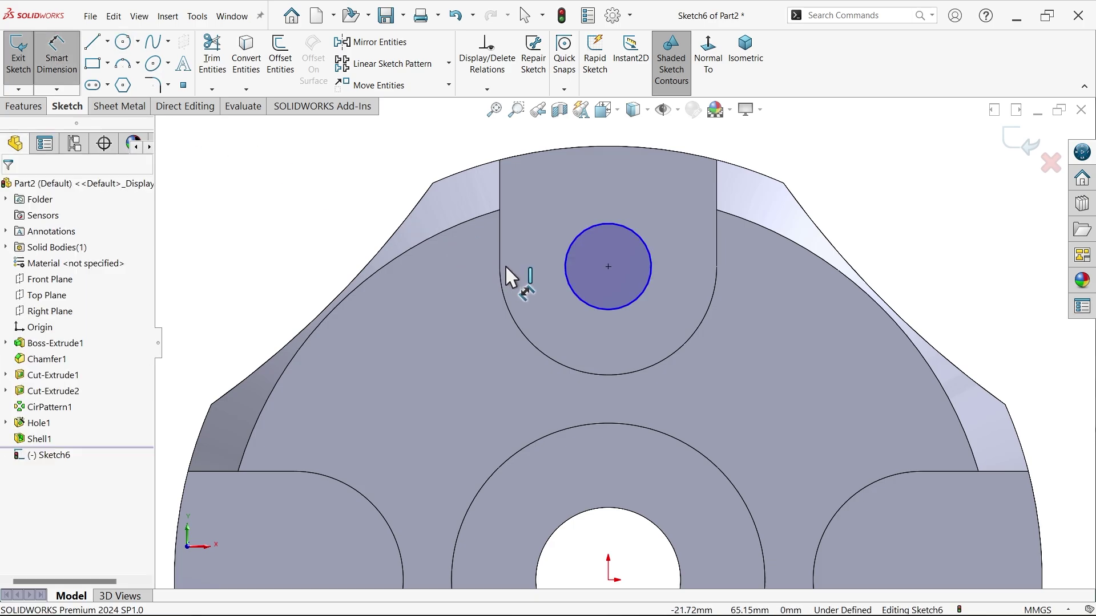
left_click(571, 289)
left_click(548, 288)
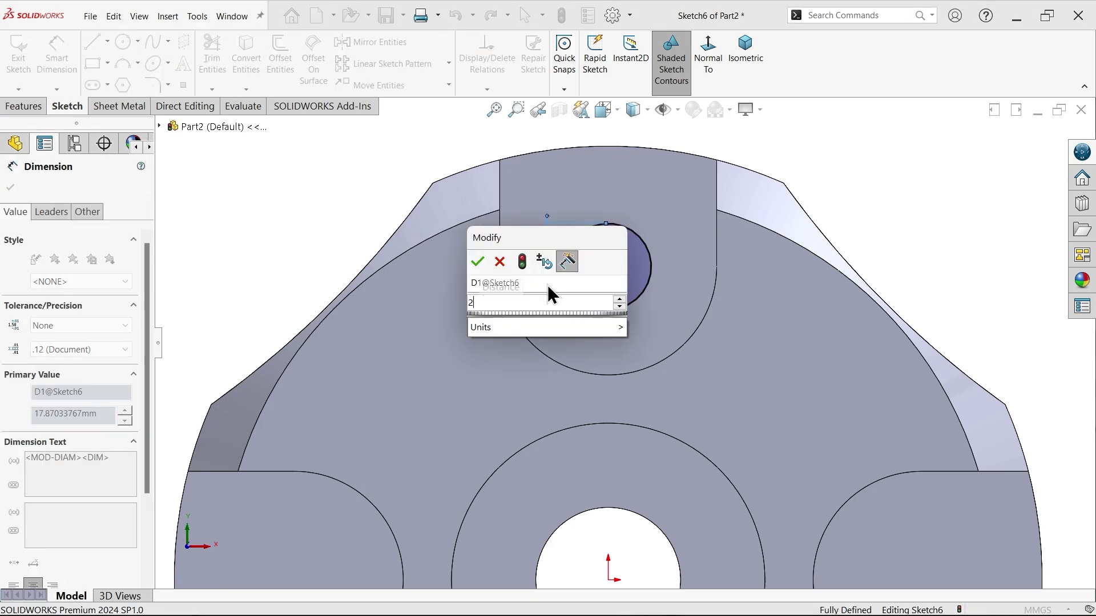
type("24")
left_click(478, 256)
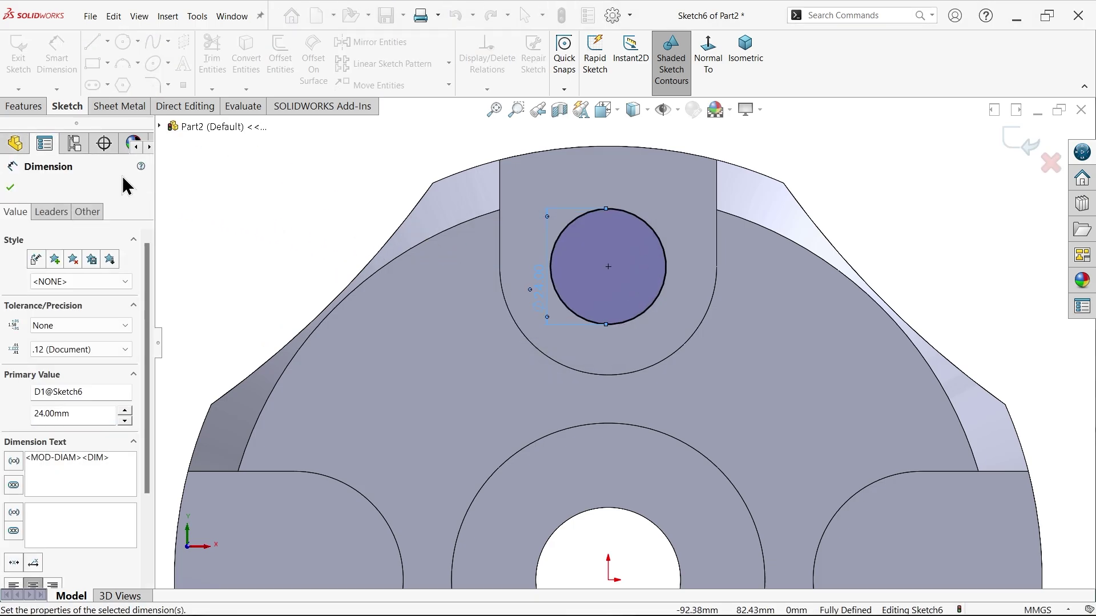
Extrude-cut the Ø24 circle Through All to drill the slot hole.
left_click(35, 106)
left_click(225, 72)
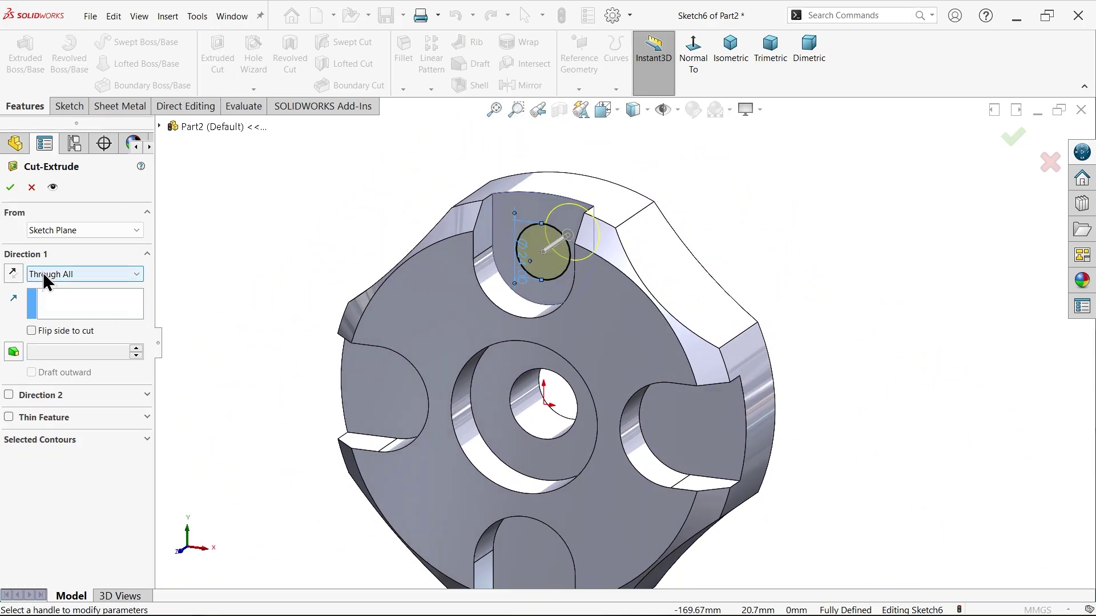
left_click(11, 187)
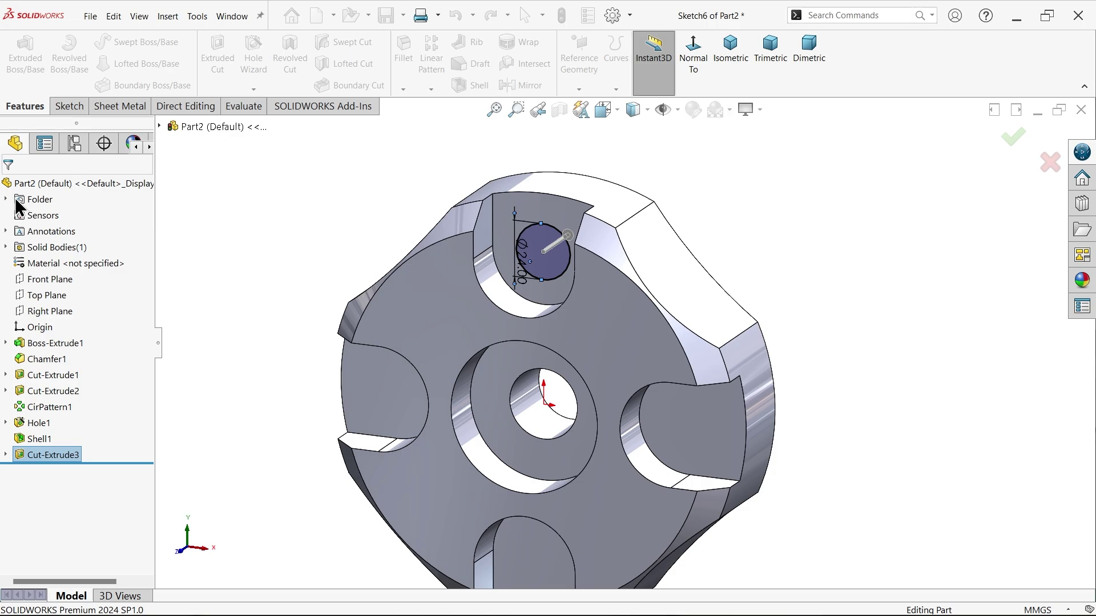
key("f")
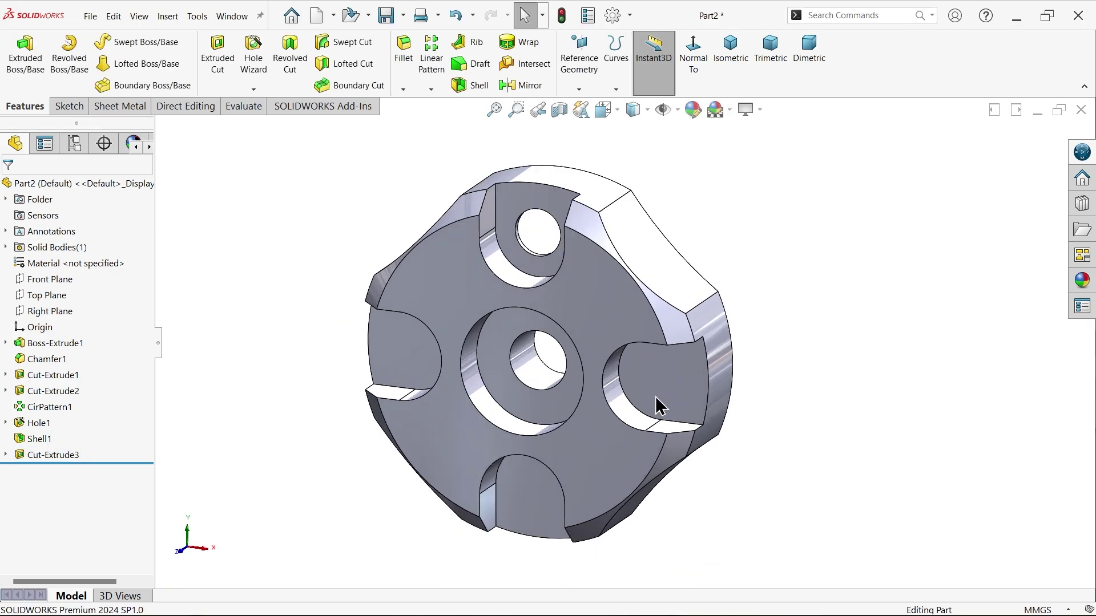
scroll(655, 396, "down", 2)
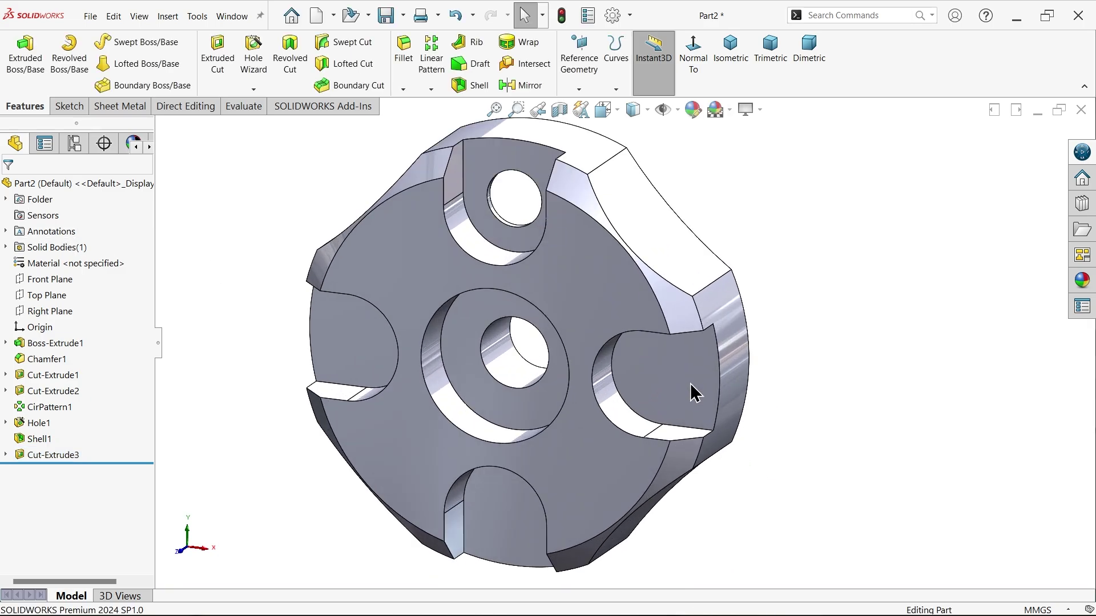
left_click(431, 89)
Set up a circular pattern of the Ø24 hole about the central temporary axis.
left_click(450, 122)
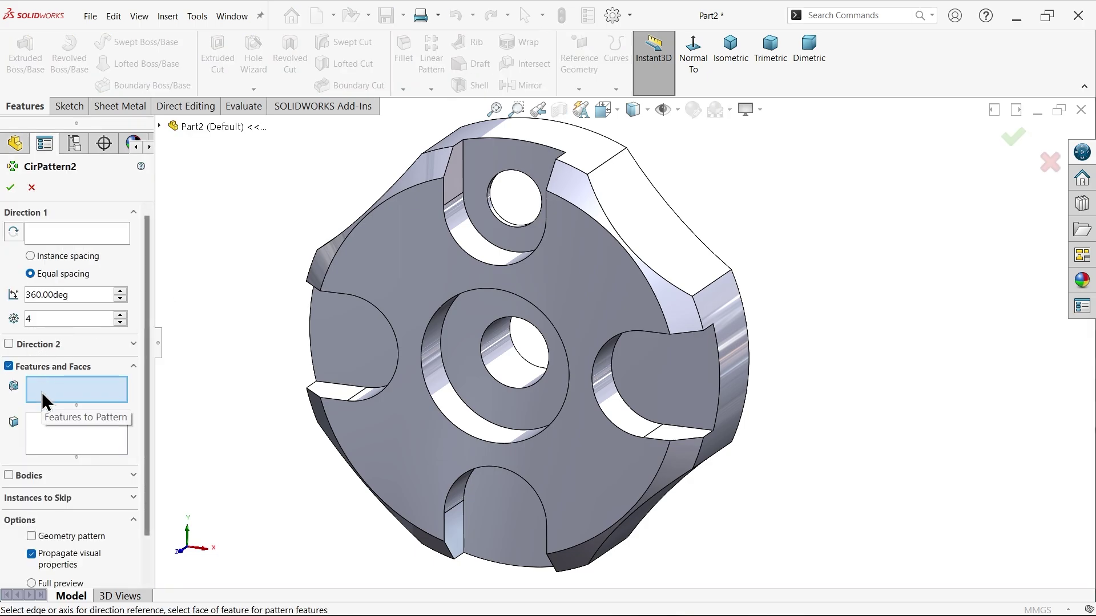
scroll(494, 240, "down", 5)
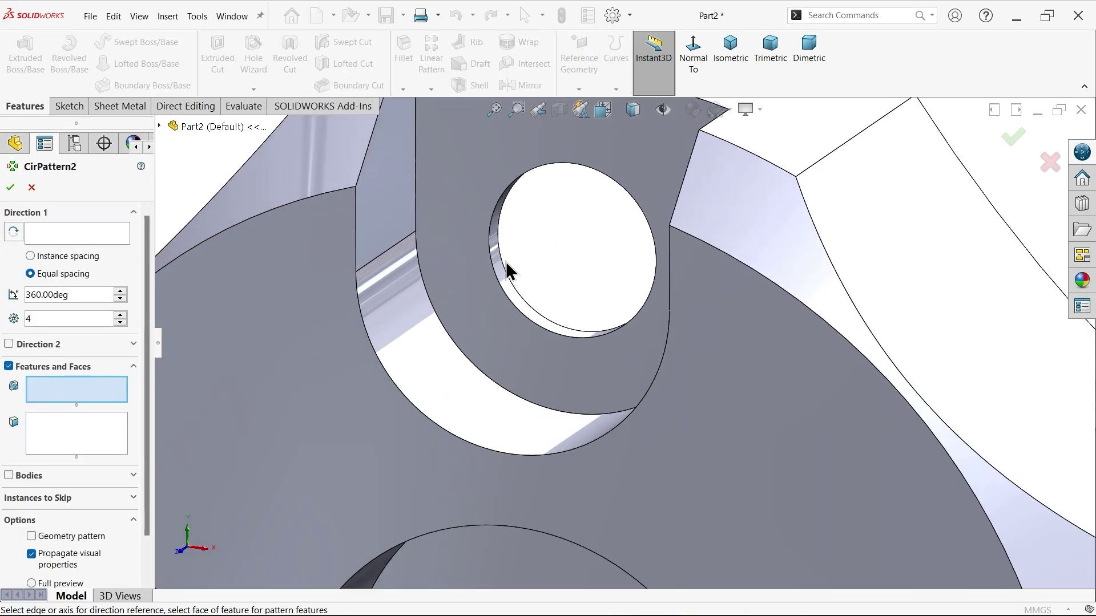
left_click(501, 273)
left_click(39, 231)
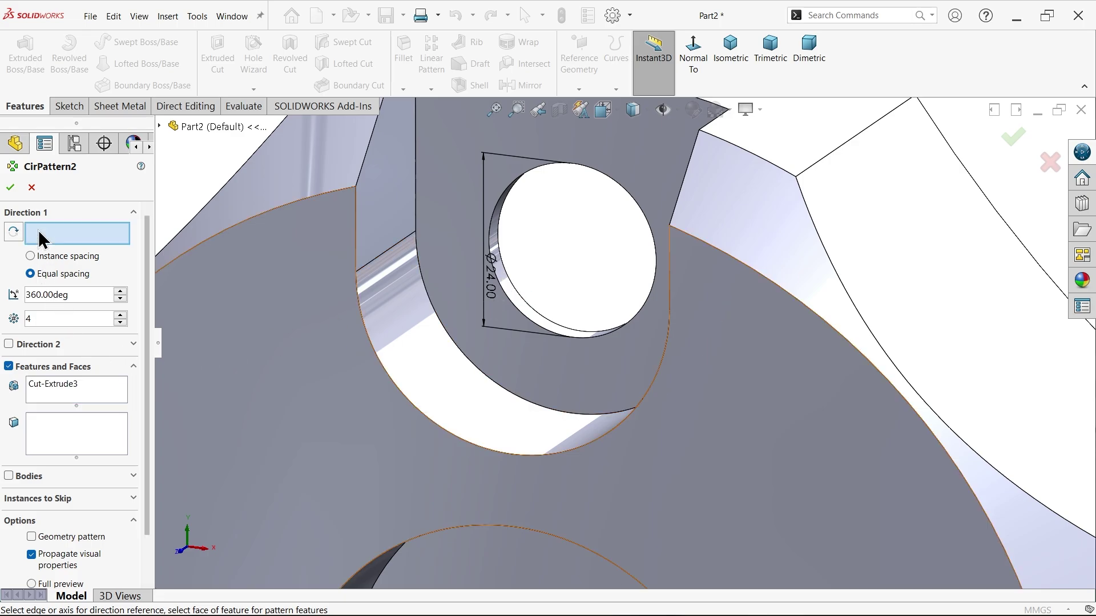
scroll(560, 337, "up", 5)
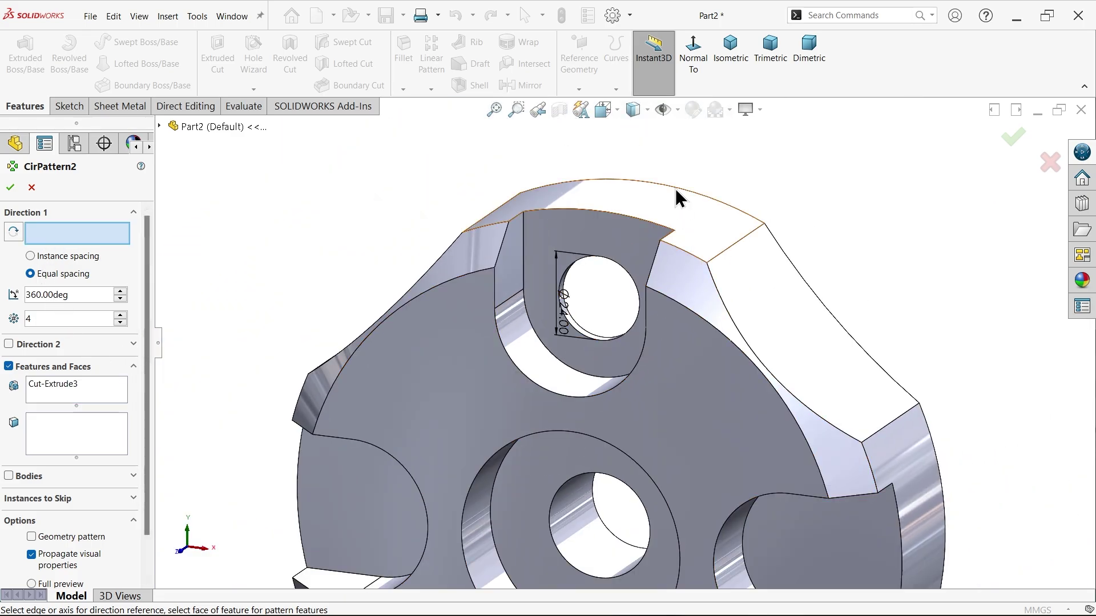
left_click(680, 112)
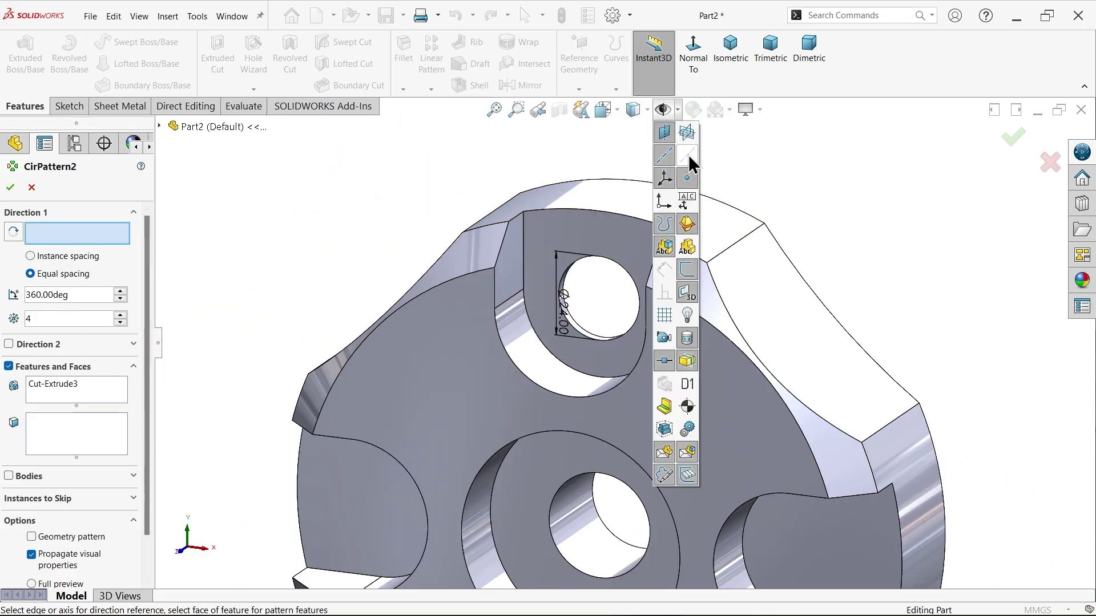
left_click(687, 155)
scroll(661, 424, "up", 5)
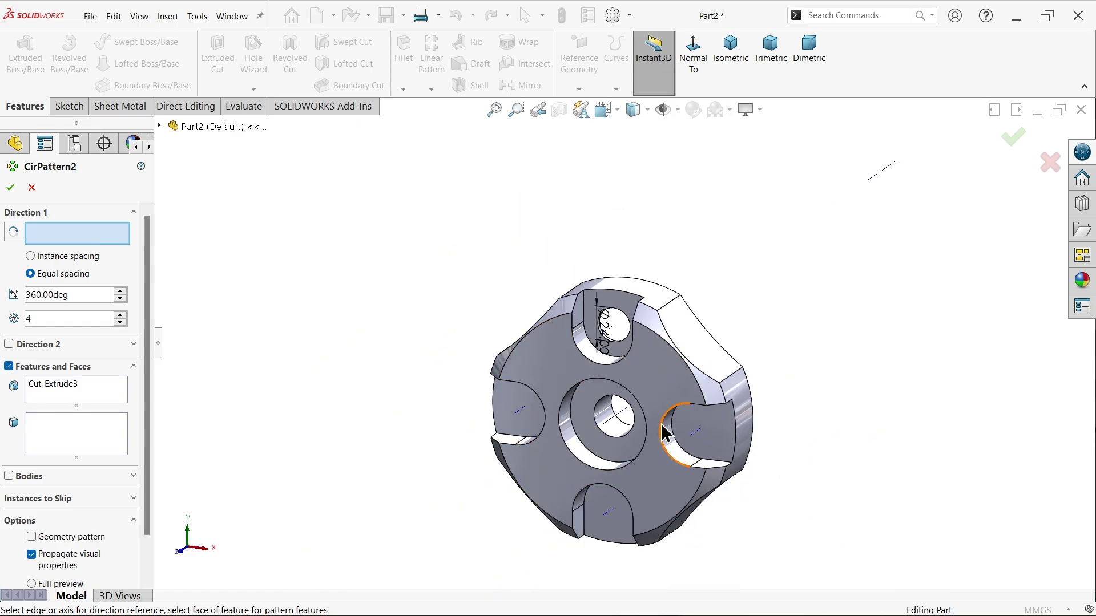
scroll(662, 426, "down", 3)
left_click(592, 393)
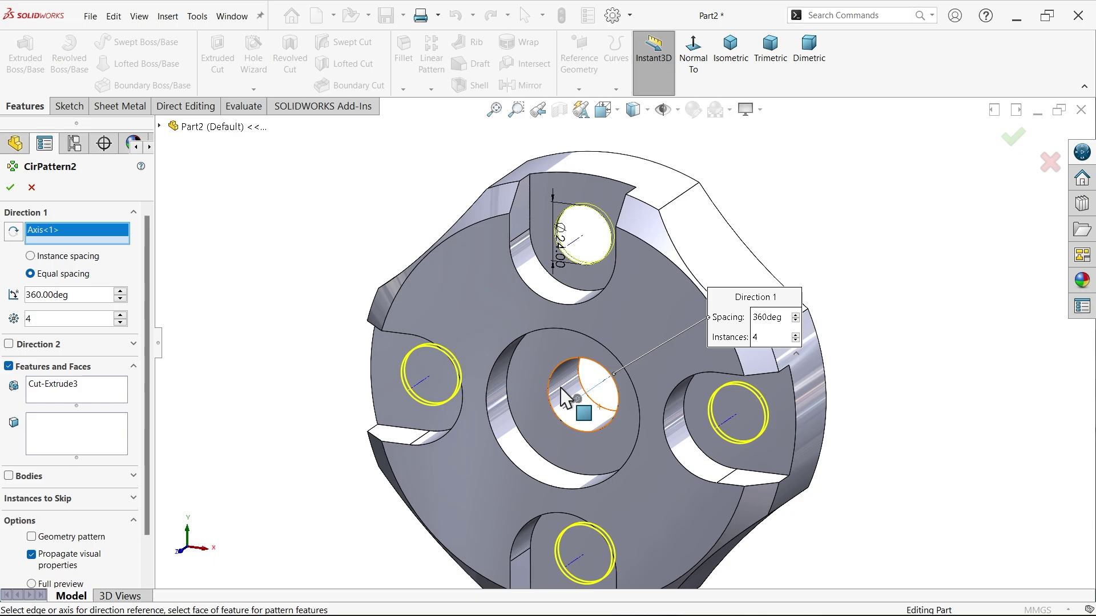
Apply four equally spaced instances over 360° and hide the temporary axes again.
middle_click_drag(491, 412, 530, 425)
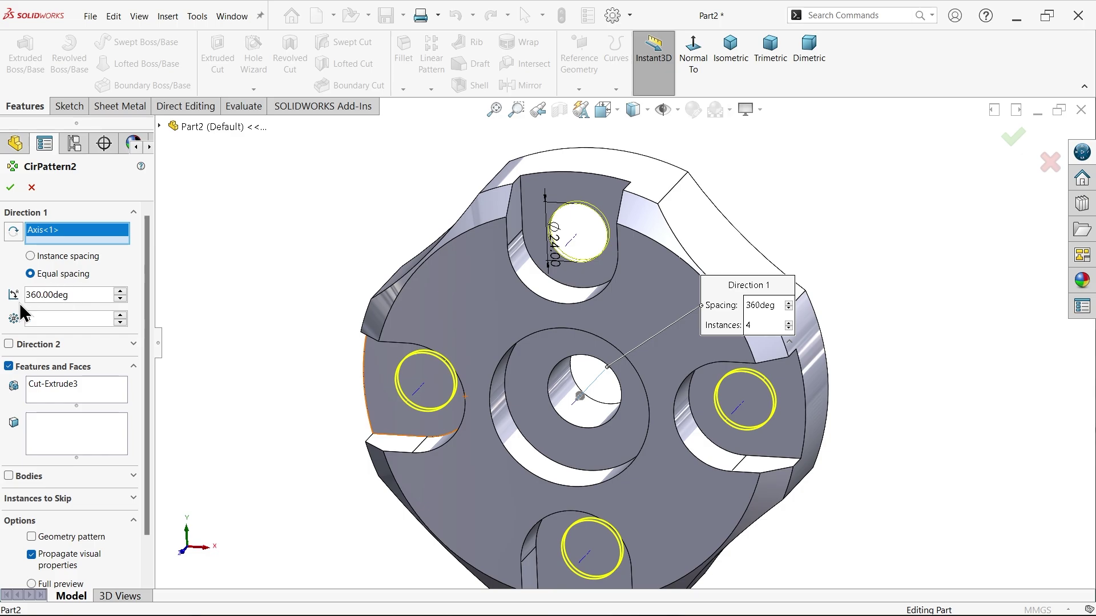
left_click(10, 187)
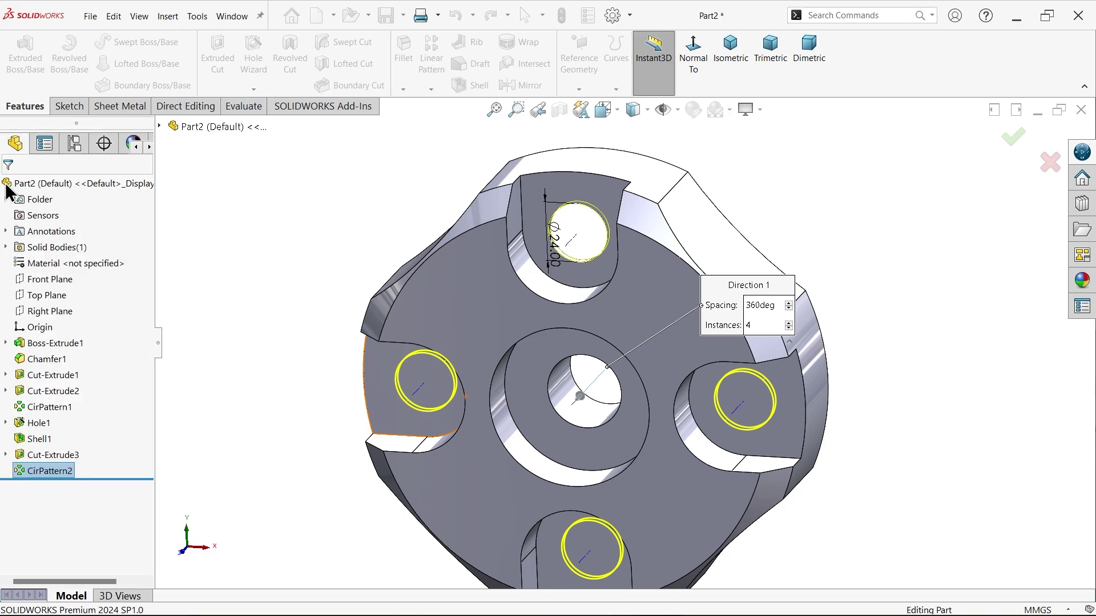
middle_click_drag(277, 249, 225, 325)
left_click(679, 111)
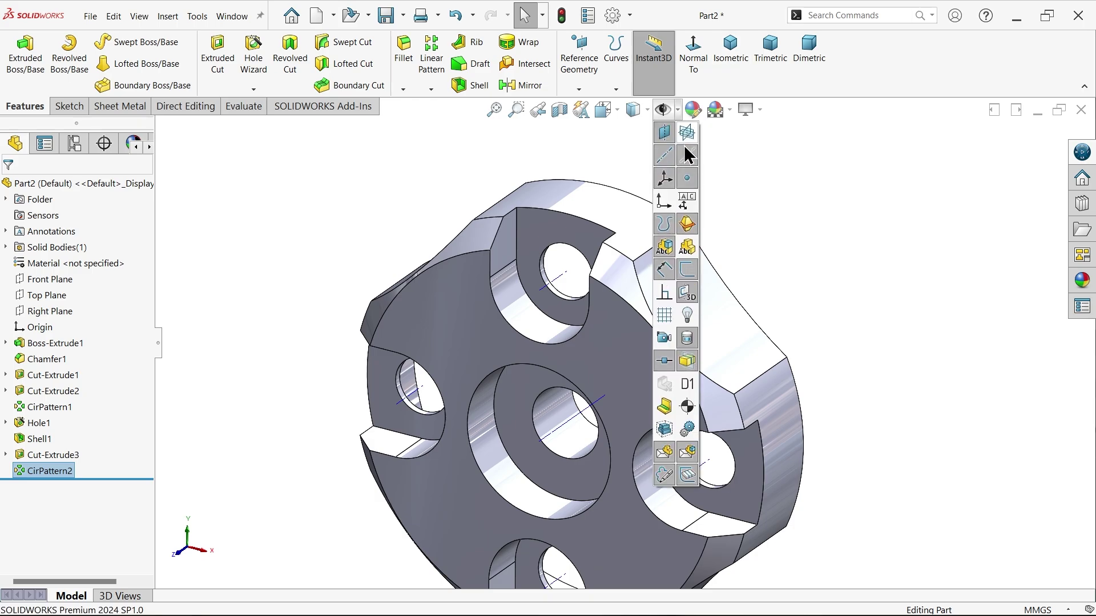
left_click(690, 156)
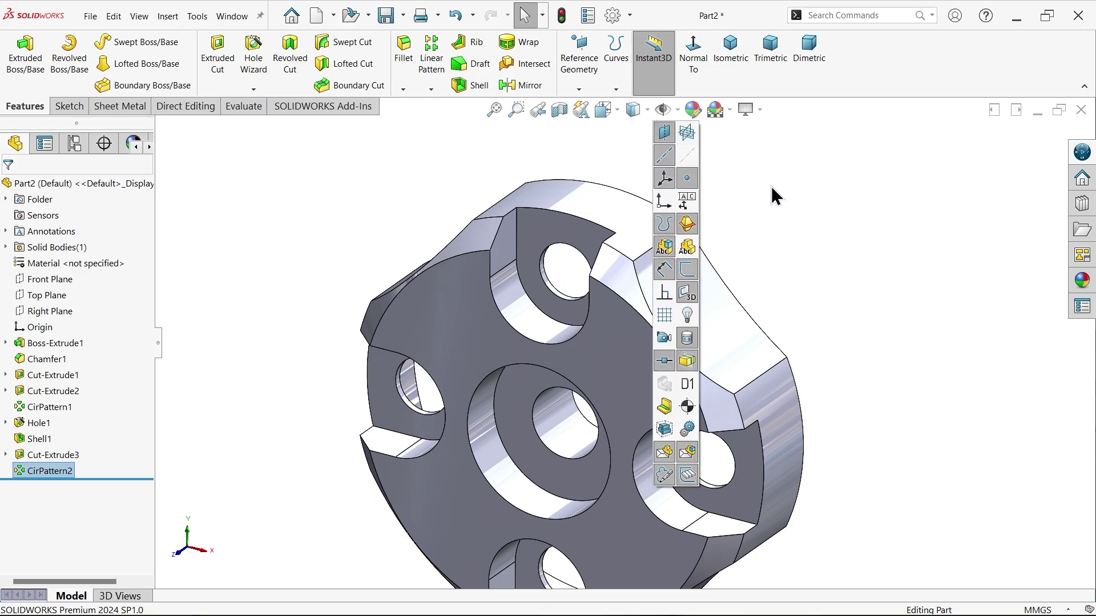
scroll(625, 347, "up", 5)
scroll(611, 378, "down", 5)
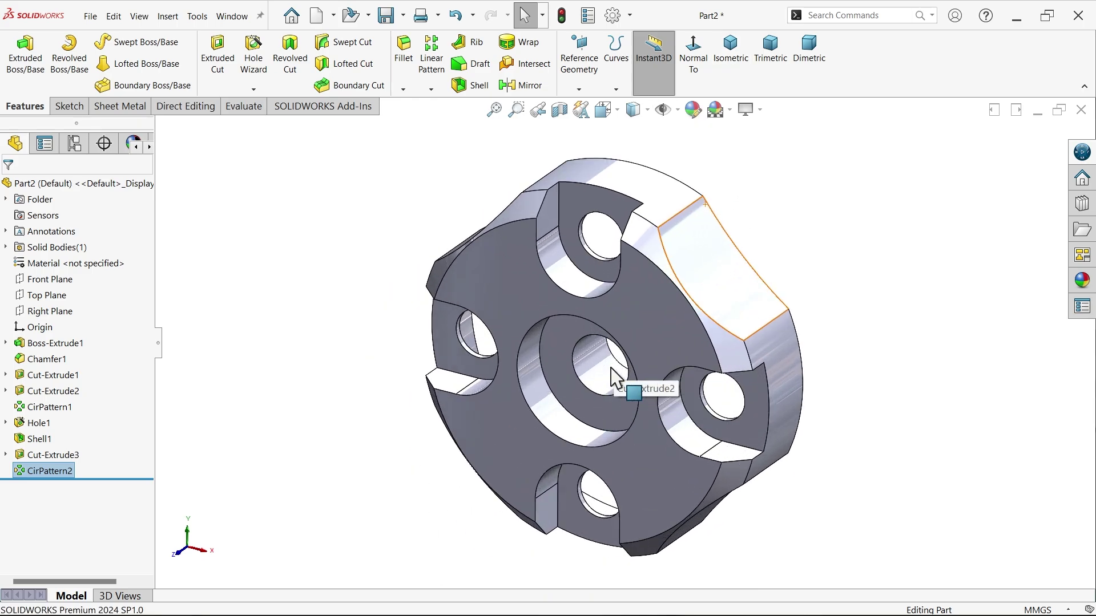
Review the reference drawing down to Section E-E, then minimize Photos.
key("alt+Tab")
scroll(610, 391, "up", 2)
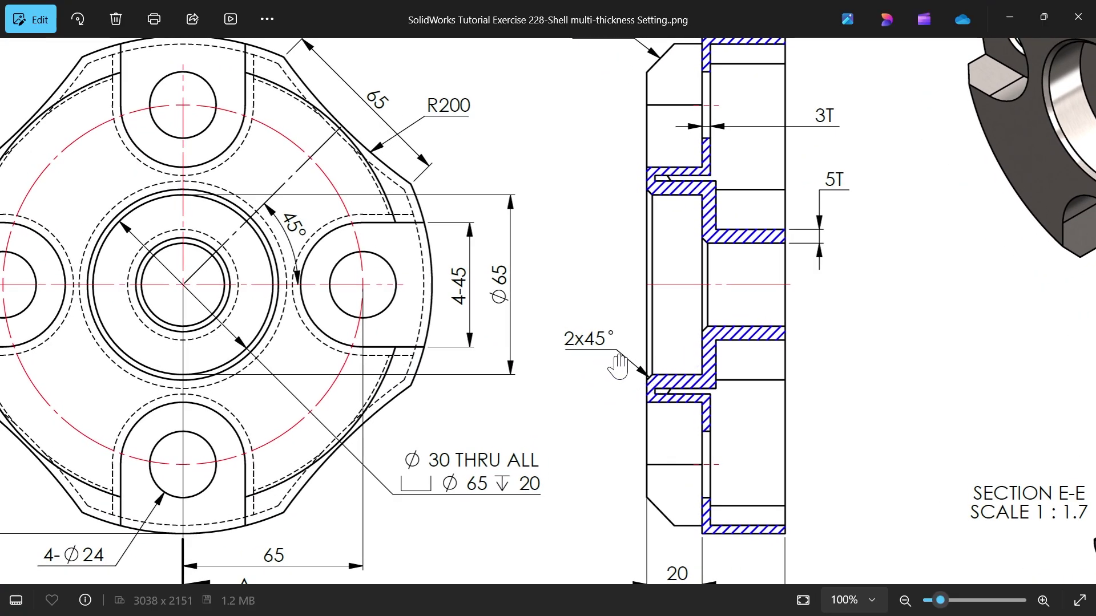
scroll(688, 327, "down", 2)
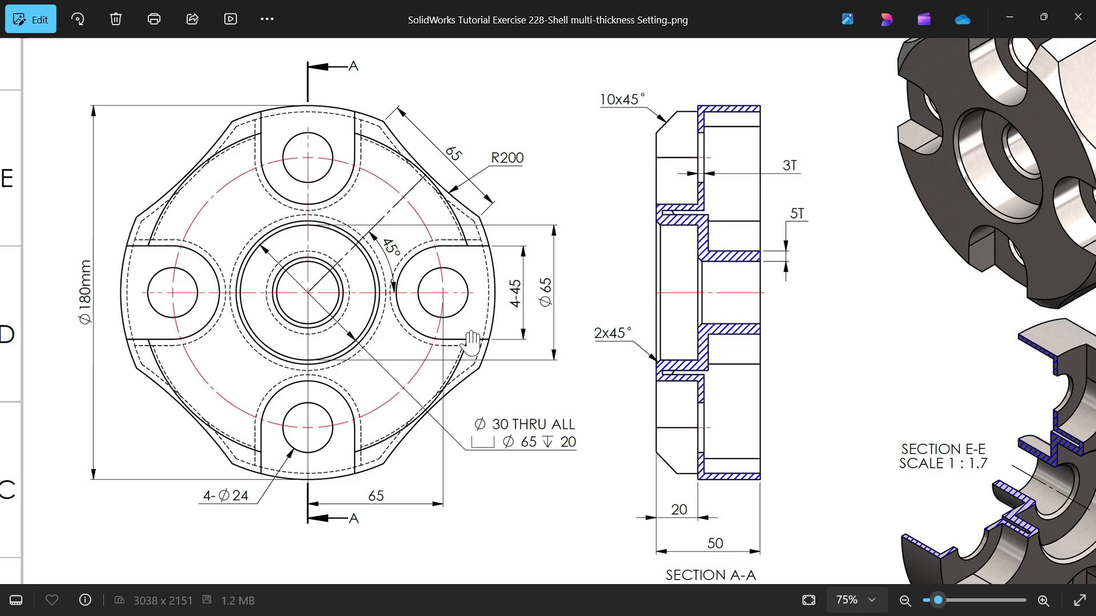
left_click_drag(672, 343, 451, 250)
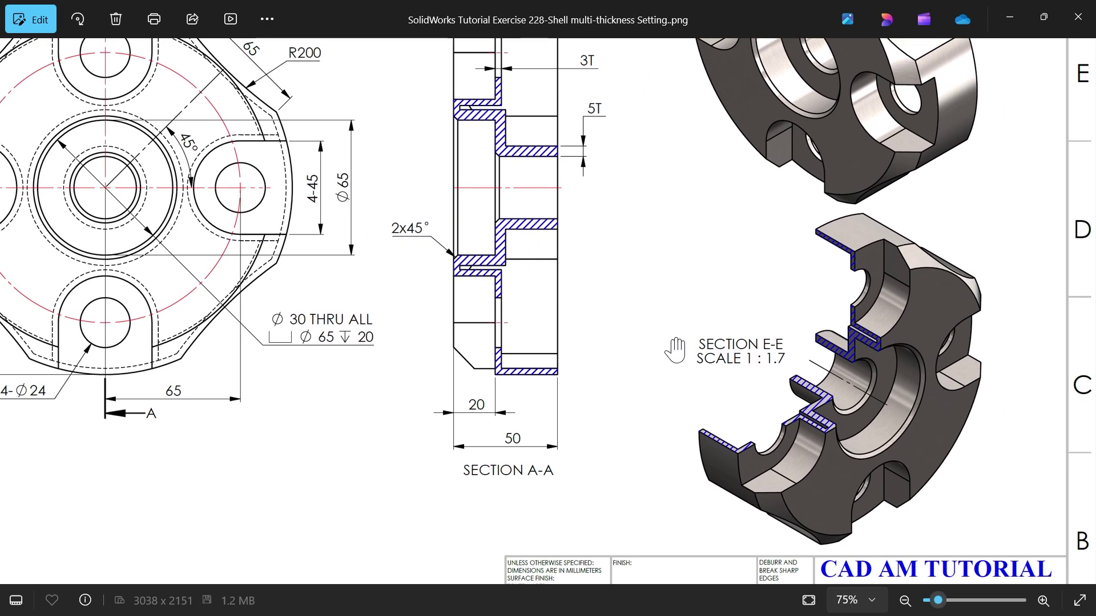
scroll(779, 394, "up", 2)
scroll(727, 367, "down", 4)
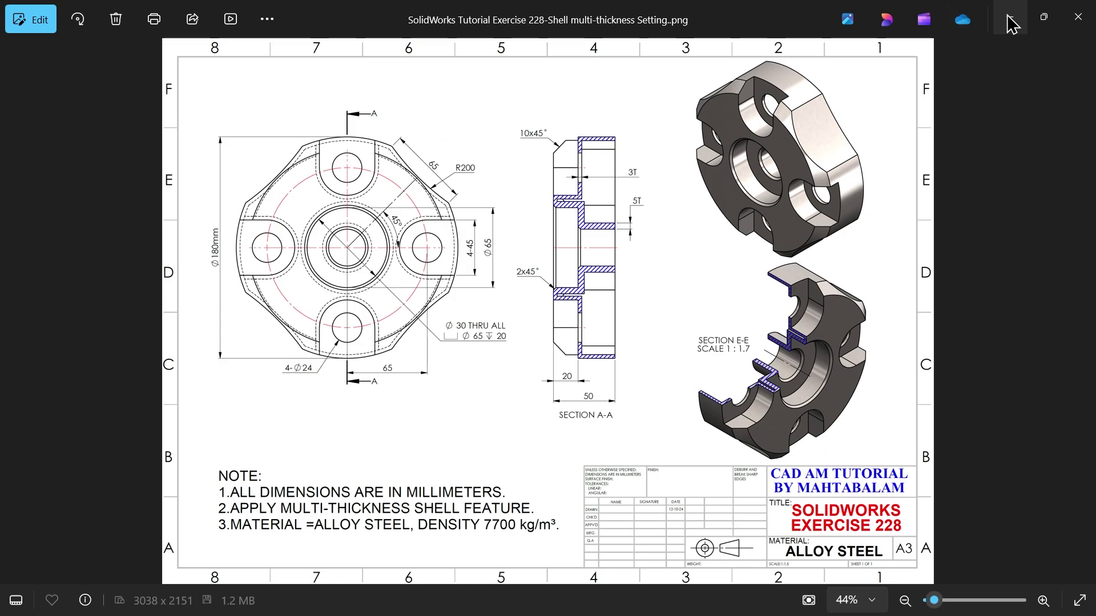
left_click(1012, 19)
Chamfer the centre hole edge and counterbore outer edge at 2 mm × 45°.
scroll(604, 382, "down", 2)
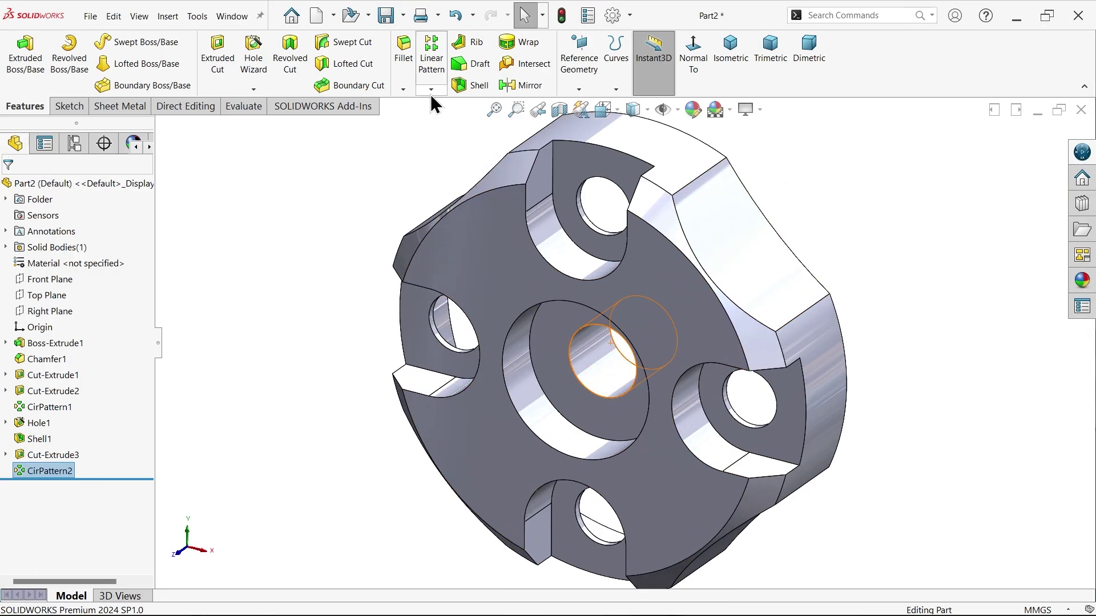
left_click(403, 90)
left_click(418, 121)
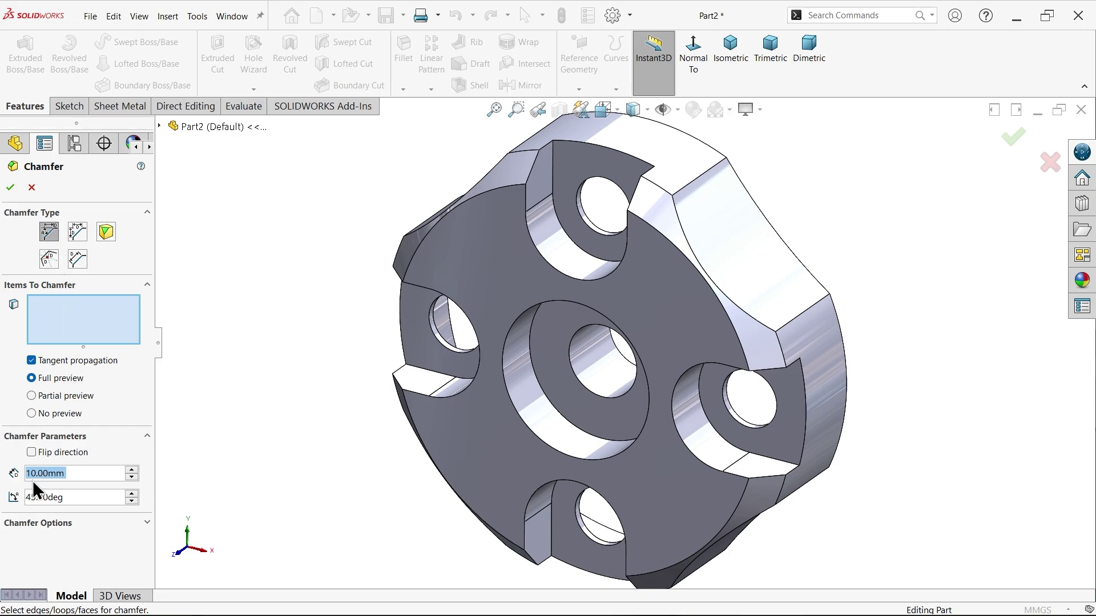
type("2")
key("Return")
scroll(622, 390, "down", 2)
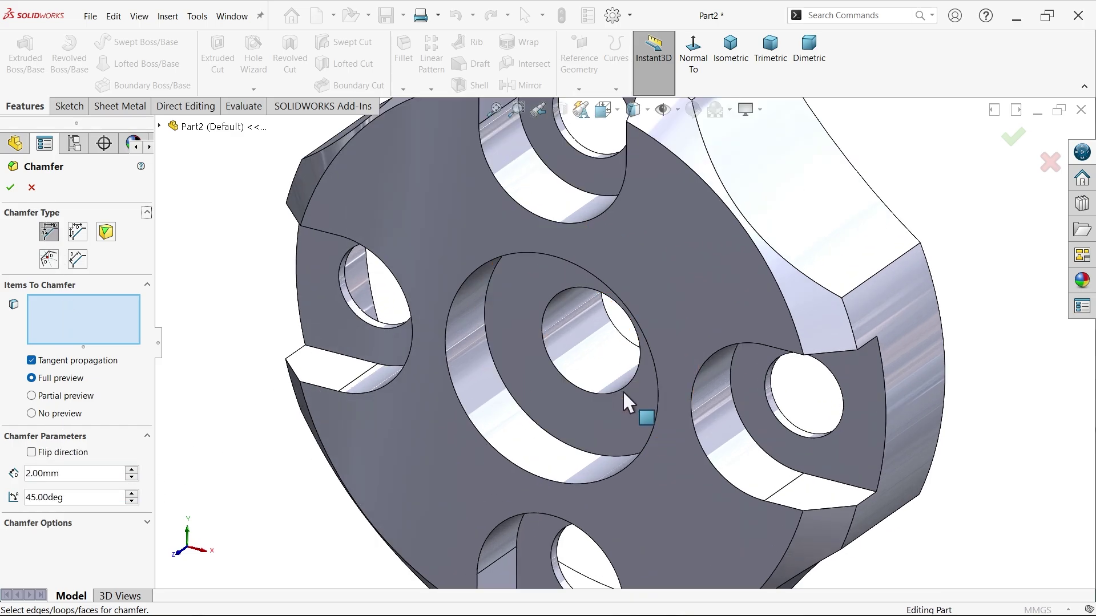
left_click(569, 381)
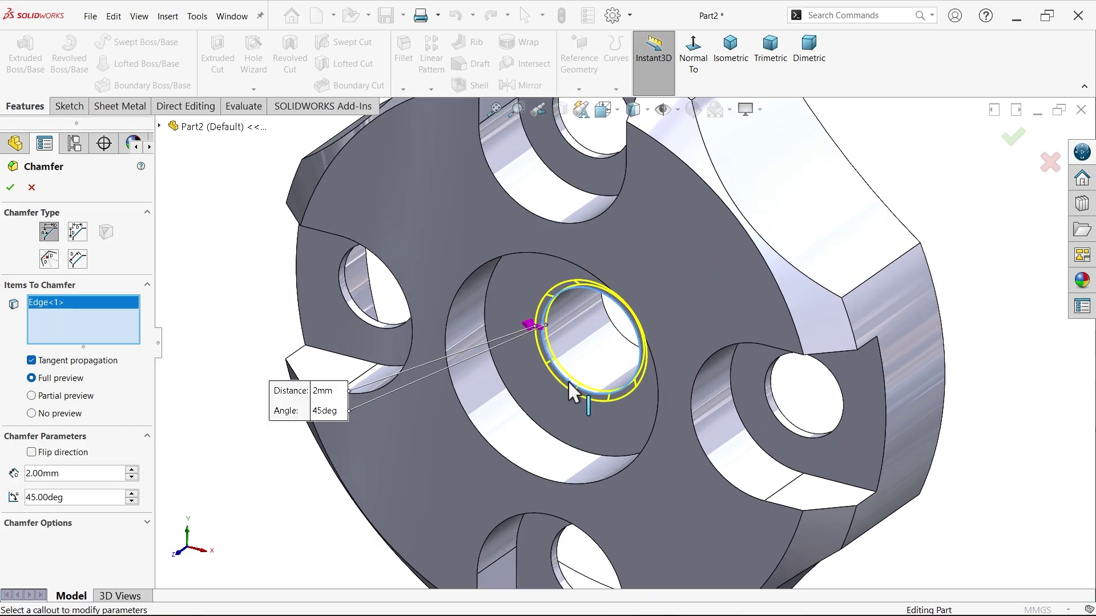
left_click(495, 450)
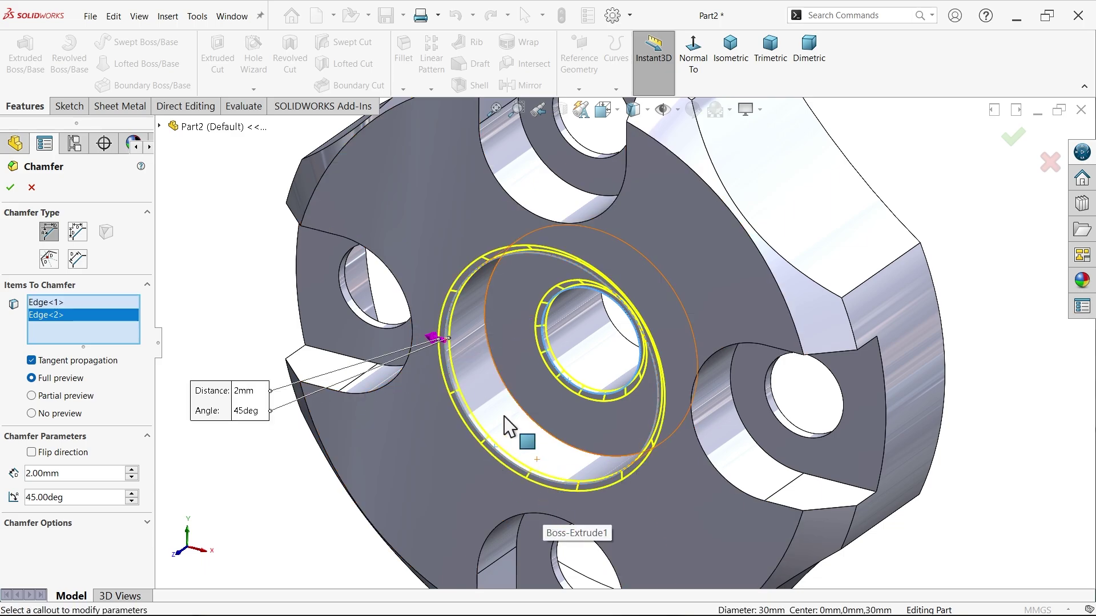
left_click(10, 188)
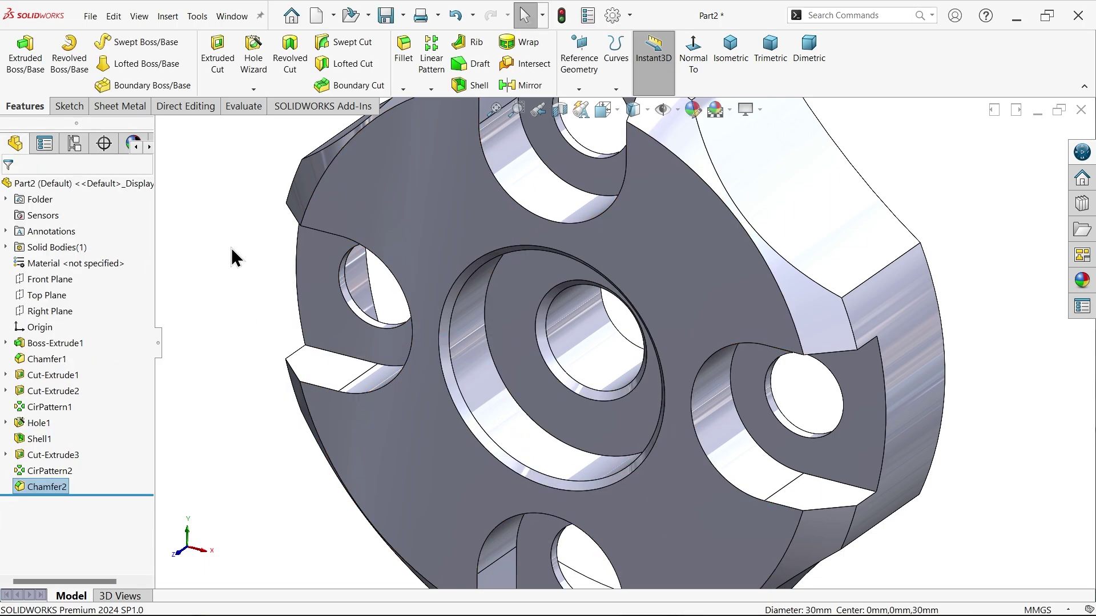
Fit the part, then view it isometric and trimetric.
key("f")
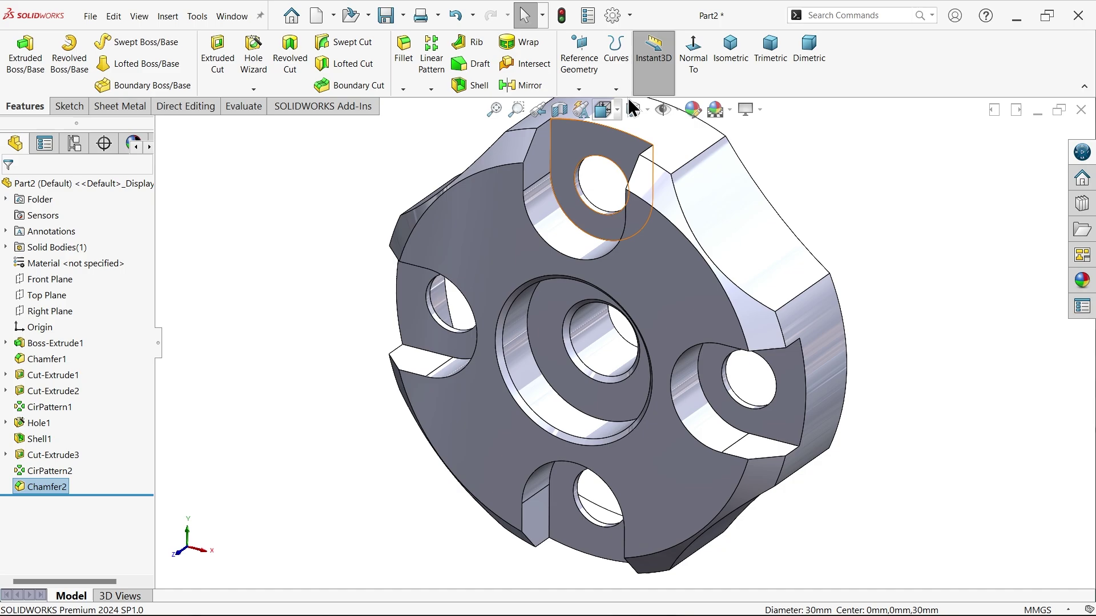
left_click(724, 66)
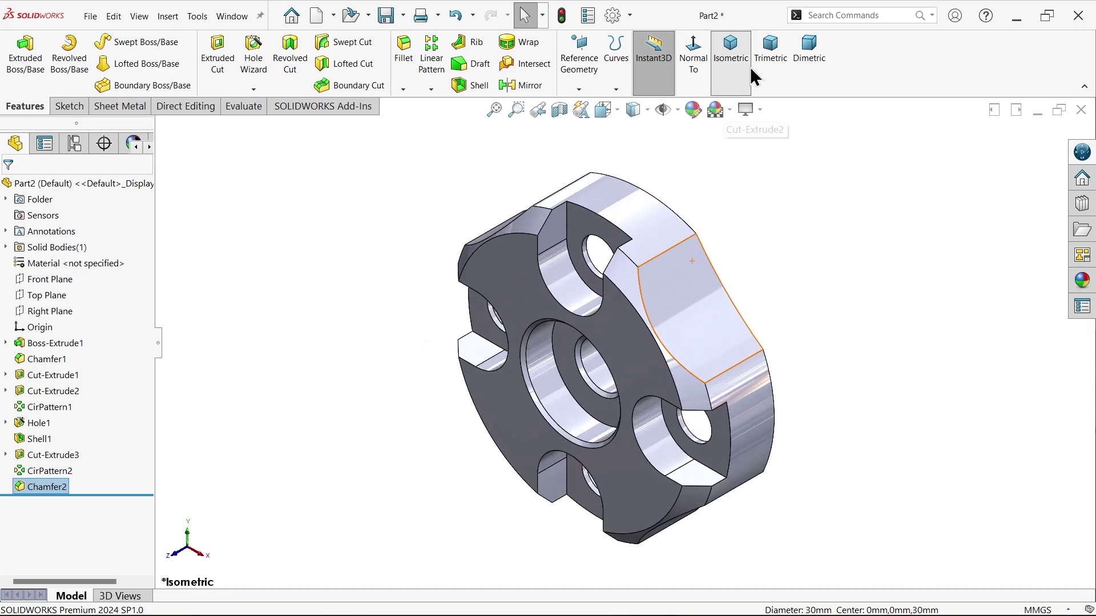
left_click(781, 61)
Assign Alloy Steel from the Steel library as the part's material.
scroll(798, 220, "down", 2)
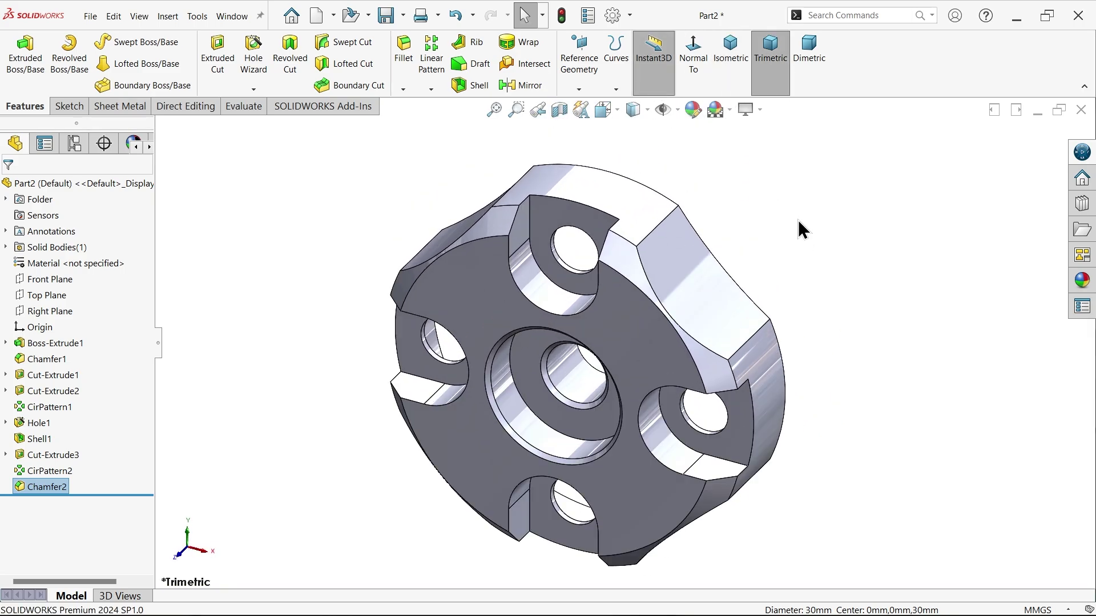
left_click(798, 220)
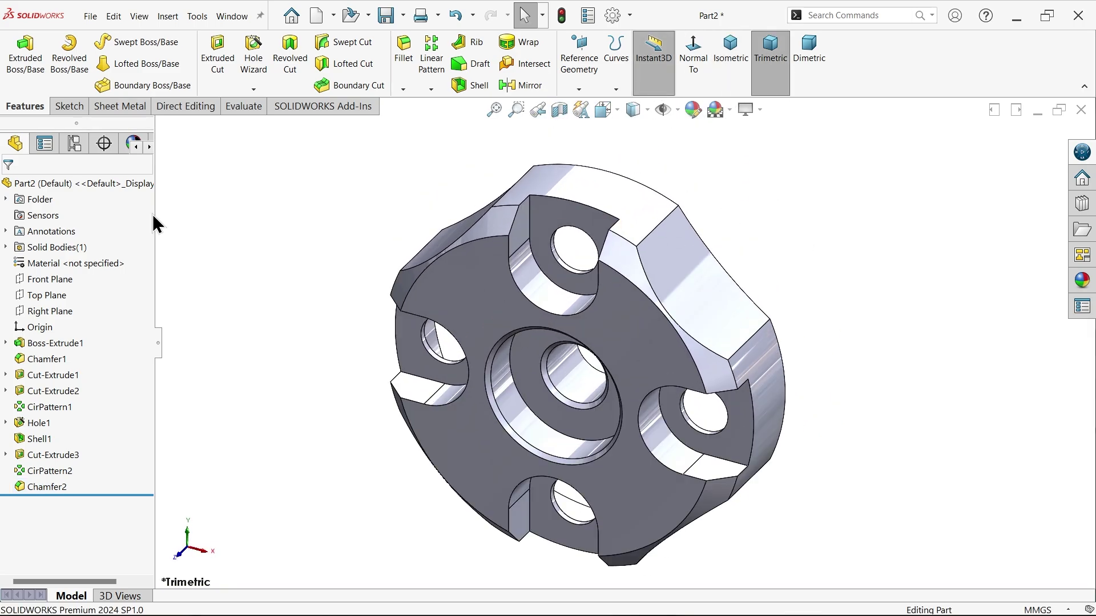
right_click(74, 263)
left_click(110, 272)
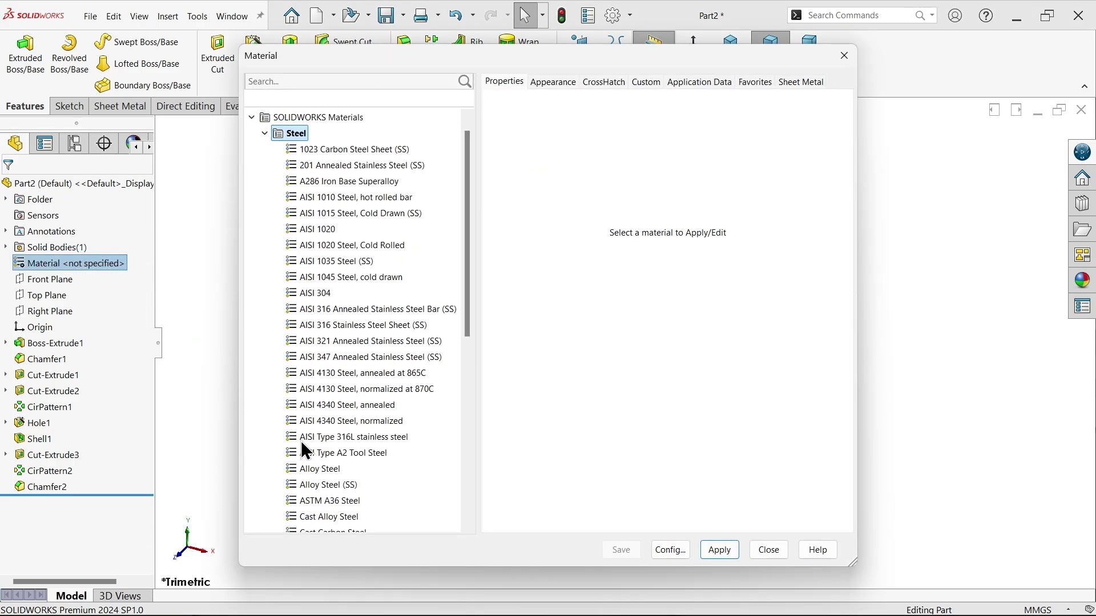
left_click(312, 471)
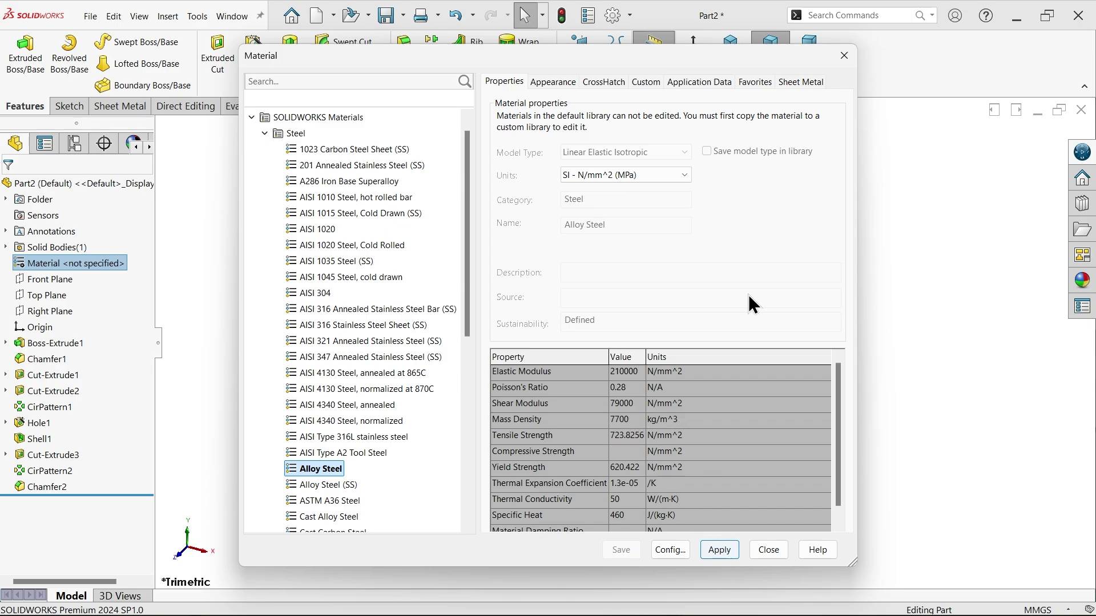
left_click_drag(703, 63, 424, 26)
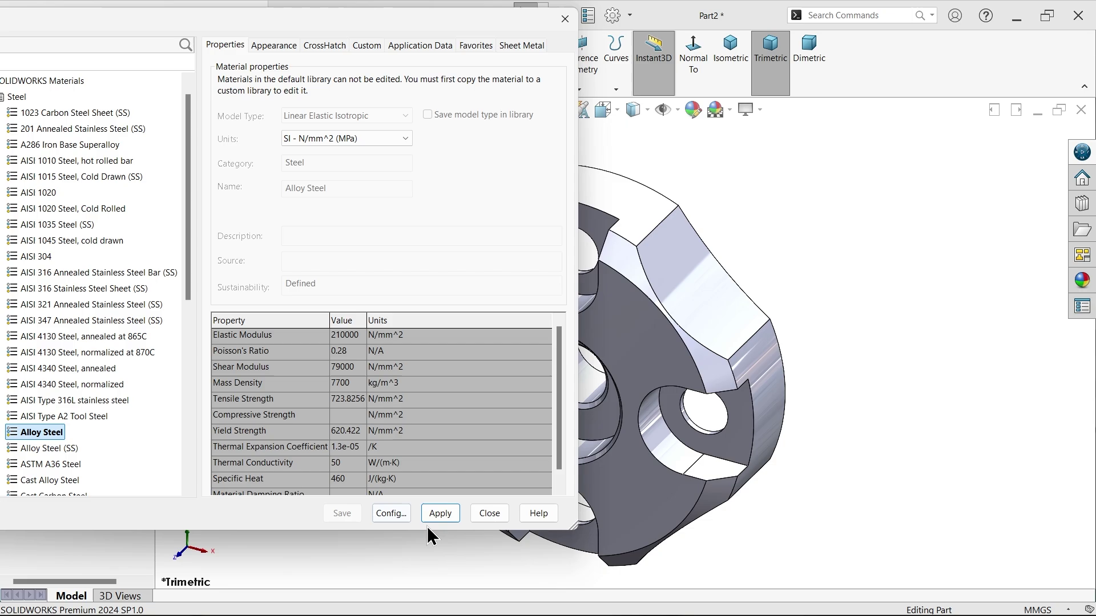
left_click(439, 517)
left_click(489, 514)
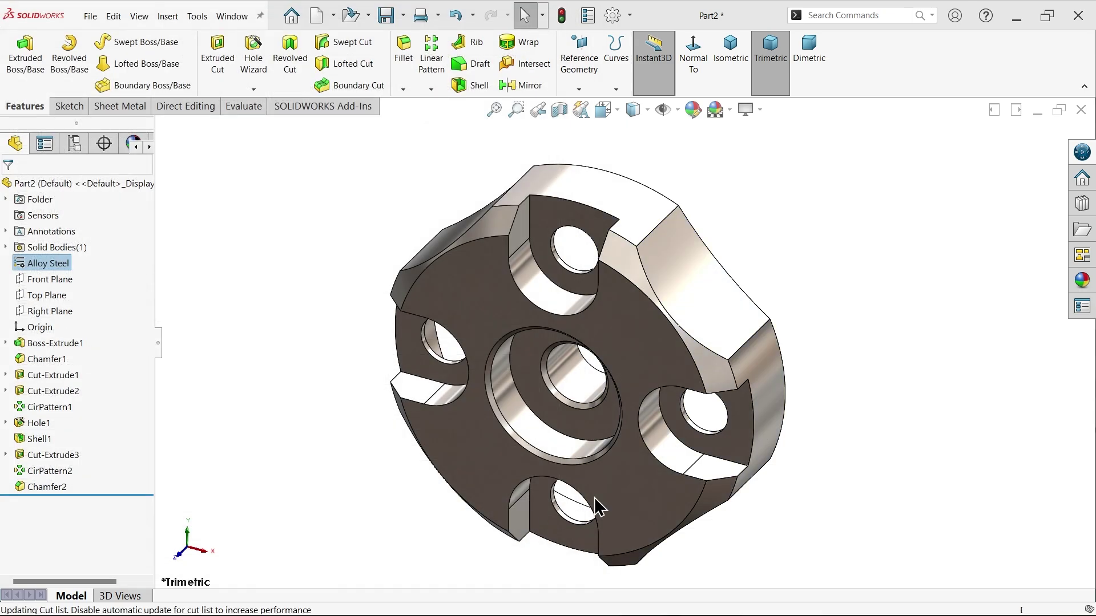
middle_click_drag(594, 498, 619, 395)
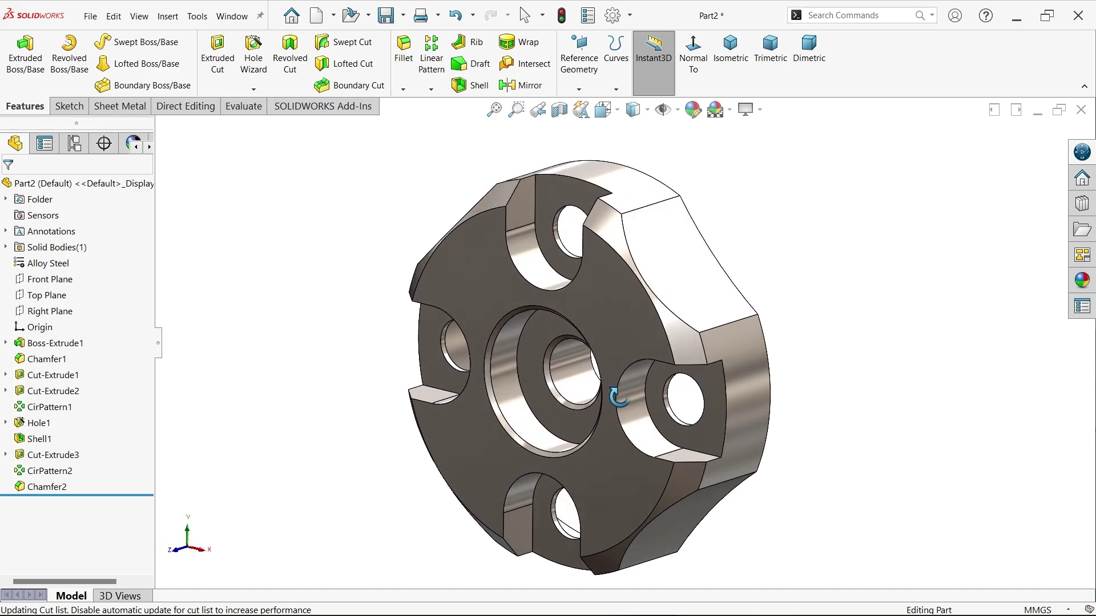
left_click(559, 109)
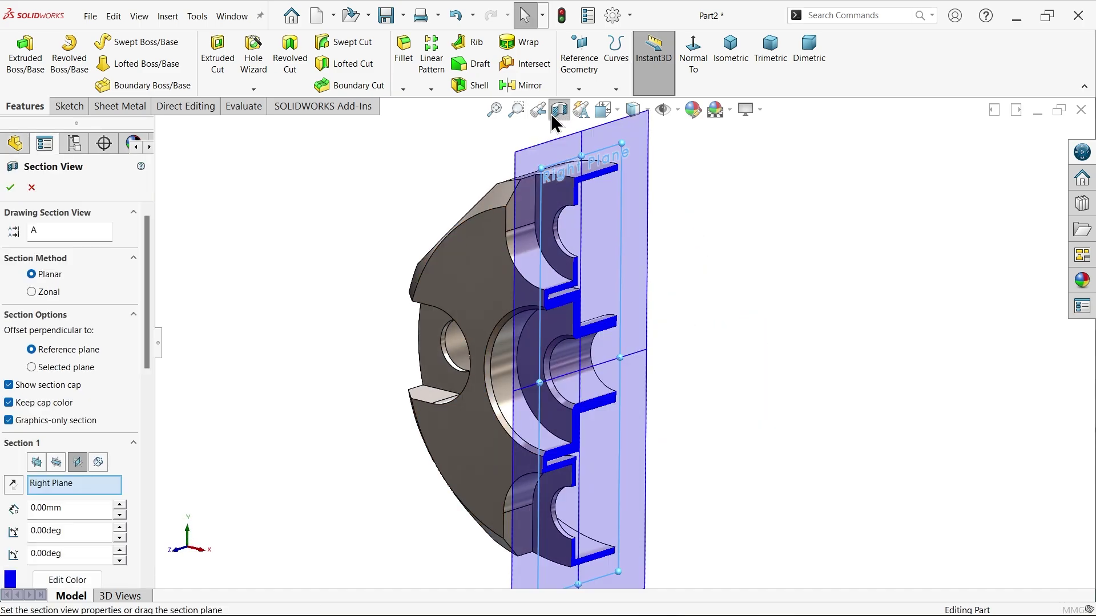
left_click(10, 187)
mouse_move(228, 372)
middle_mouse_down()
mouse_move(162, 314)
mouse_move(239, 378)
middle_mouse_up()
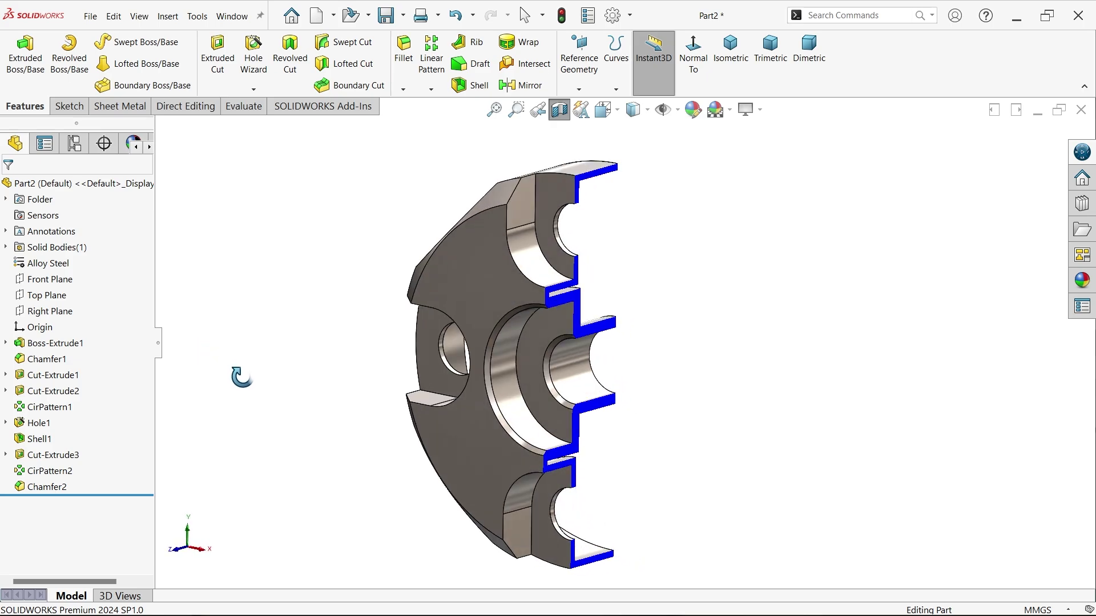
left_click(561, 111)
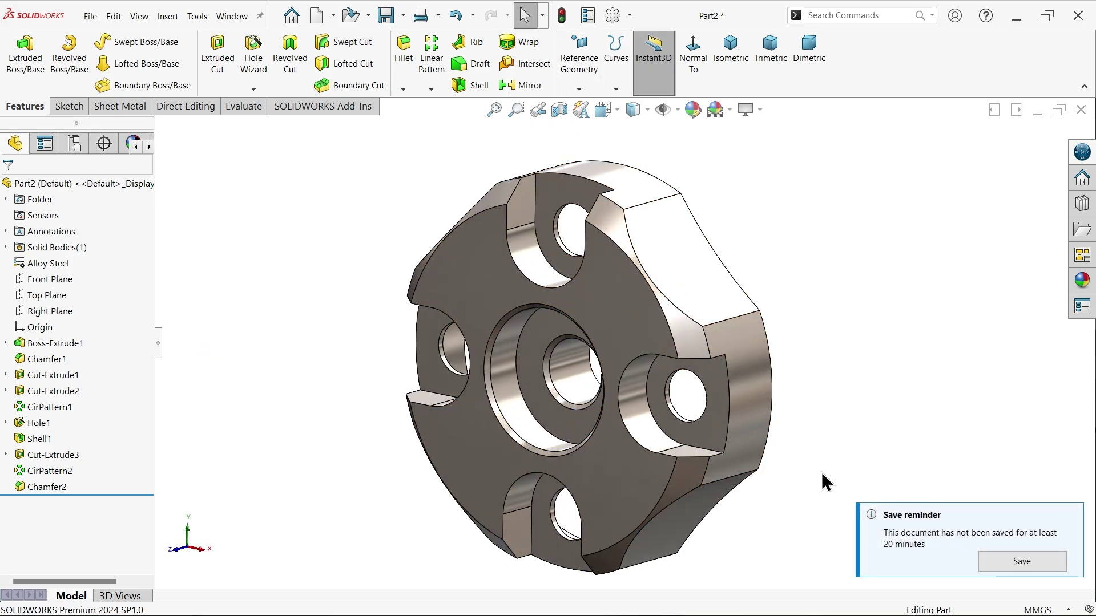
middle_click_drag(821, 471, 700, 392)
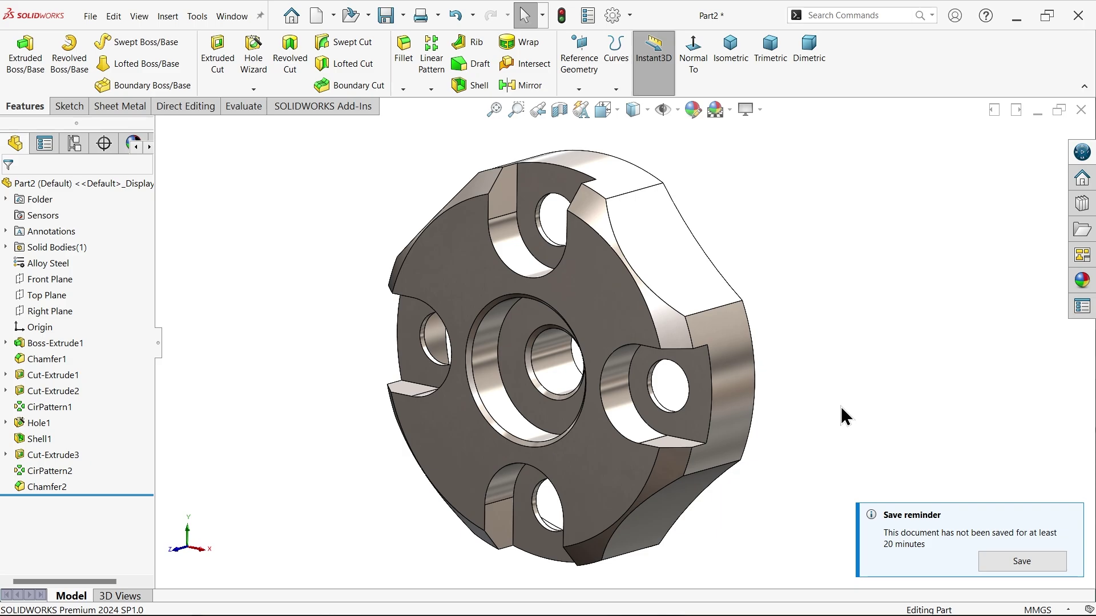